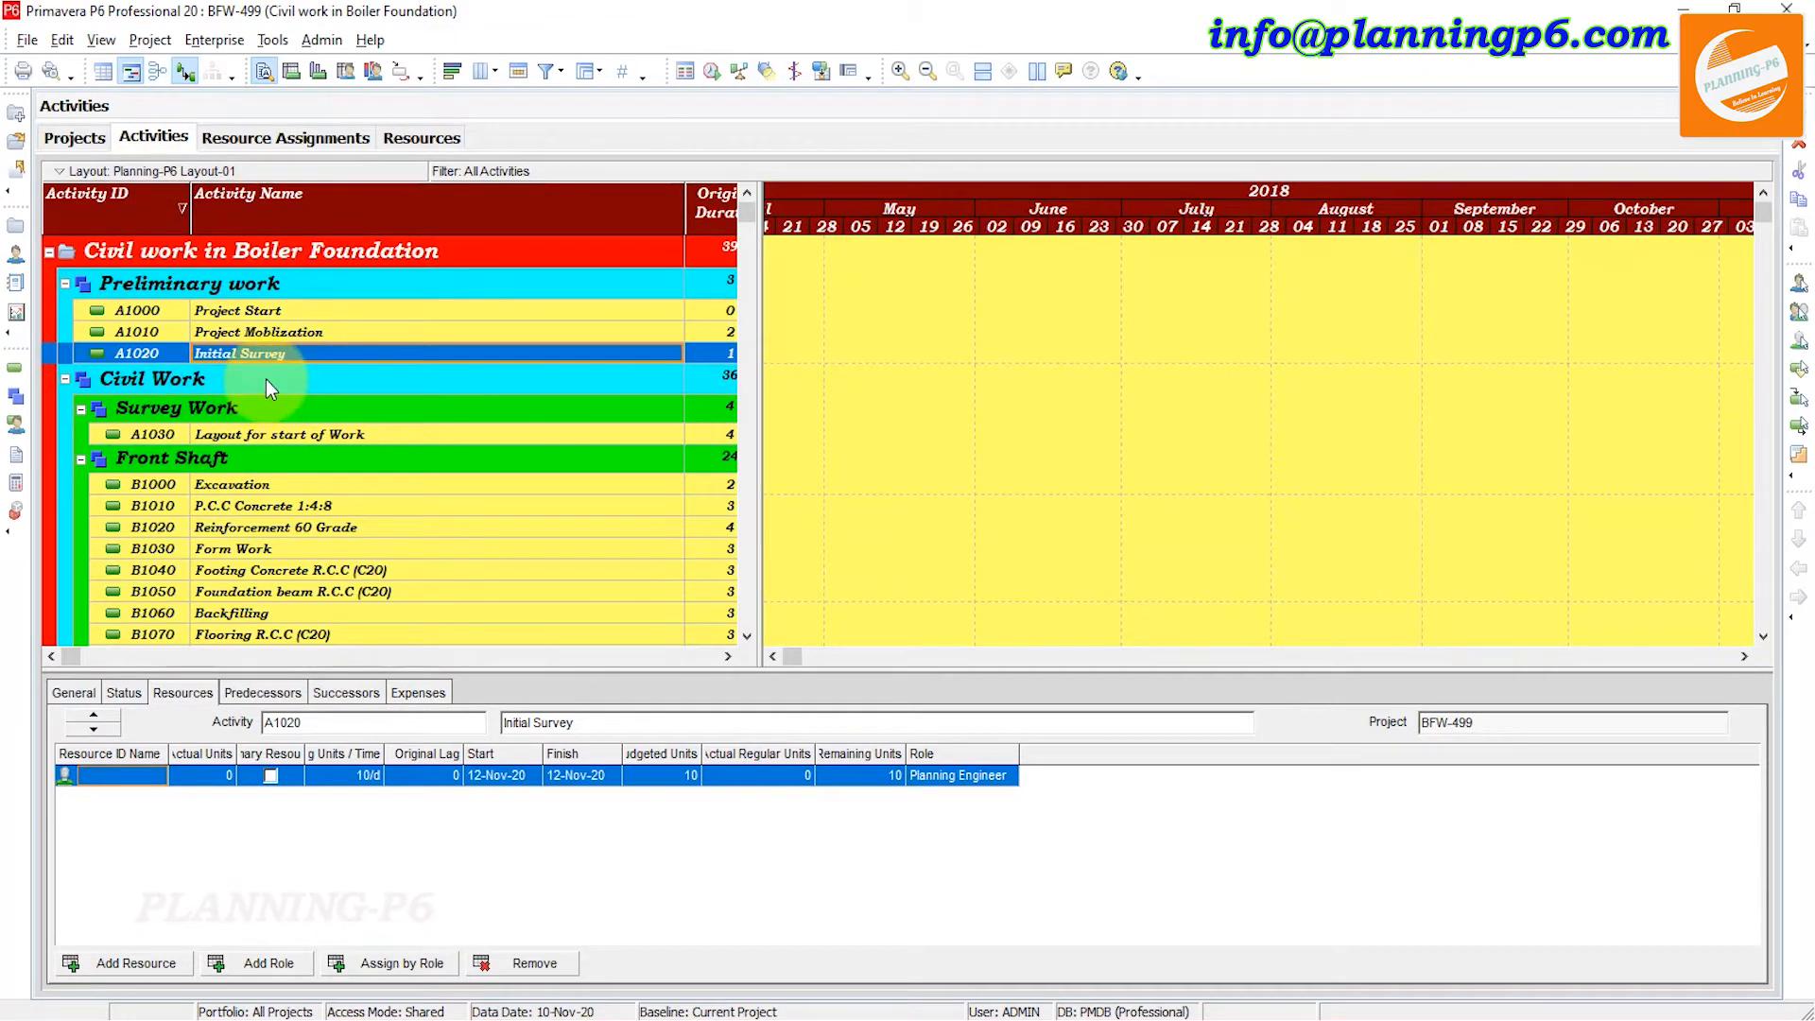
Step: Open the enterprise Resource Shifts window and enlarge it toward its left and upper edges
left_click(201, 39)
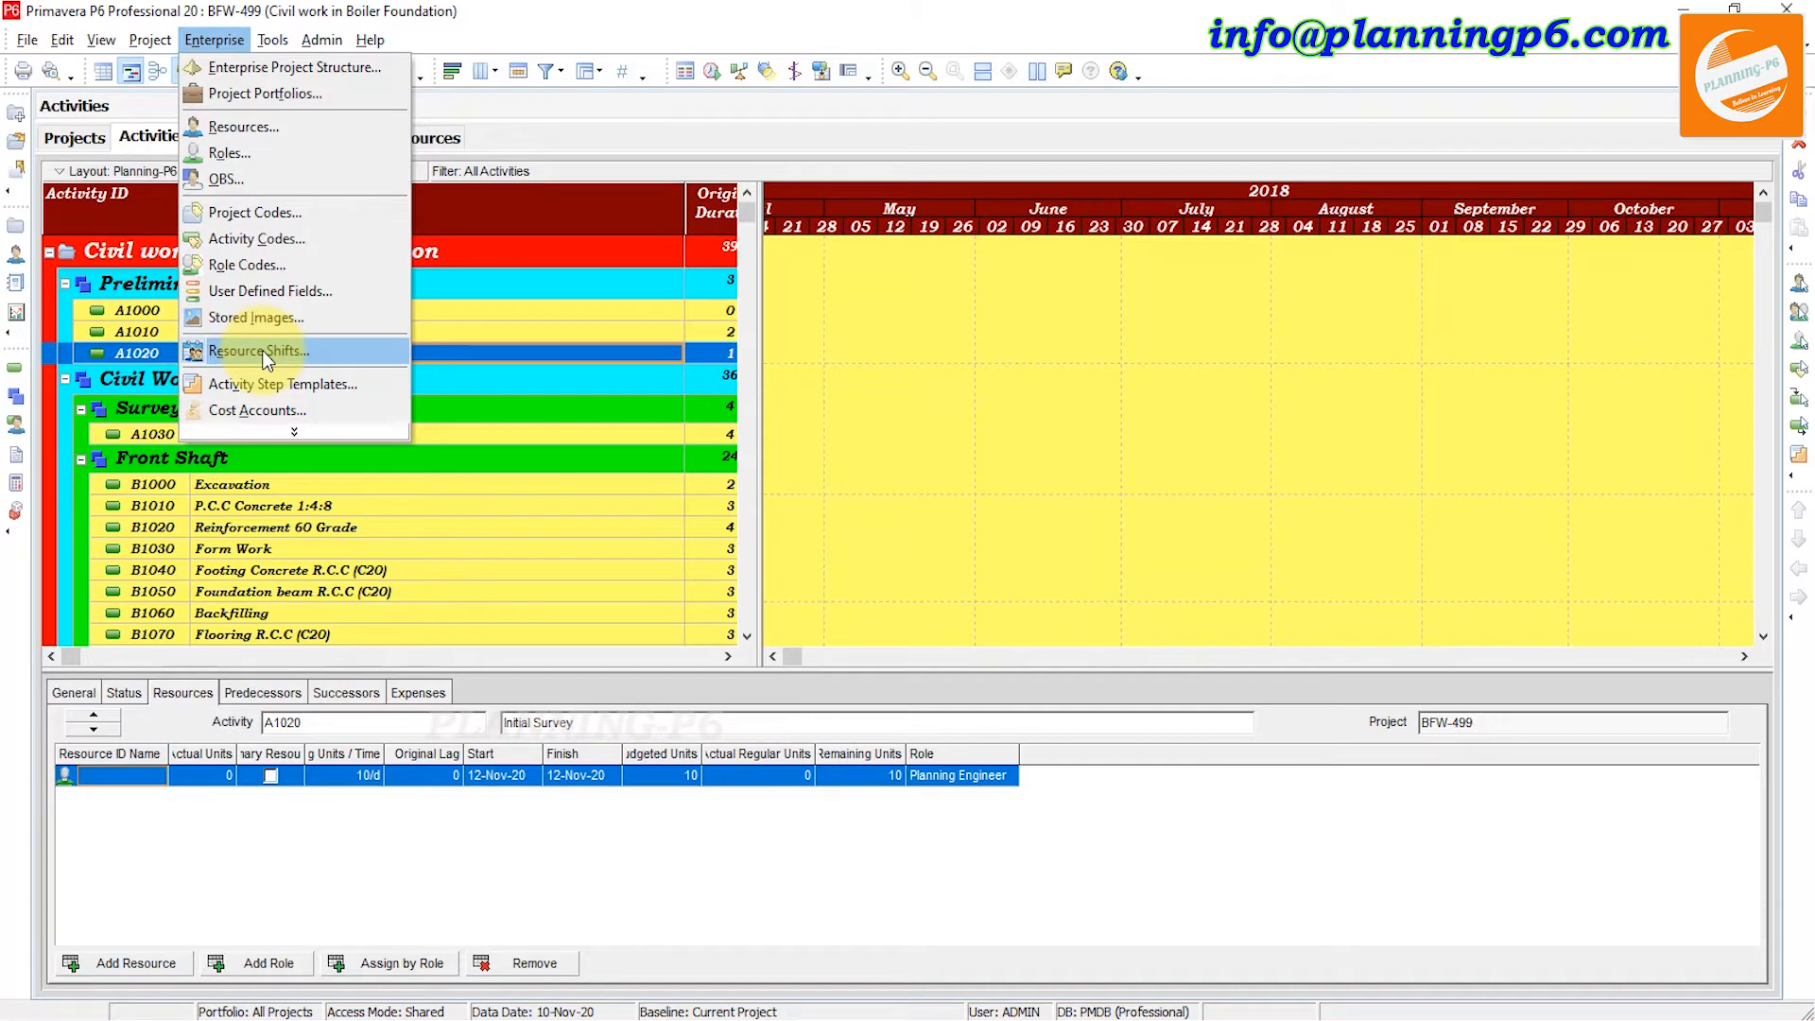
left_click(262, 350)
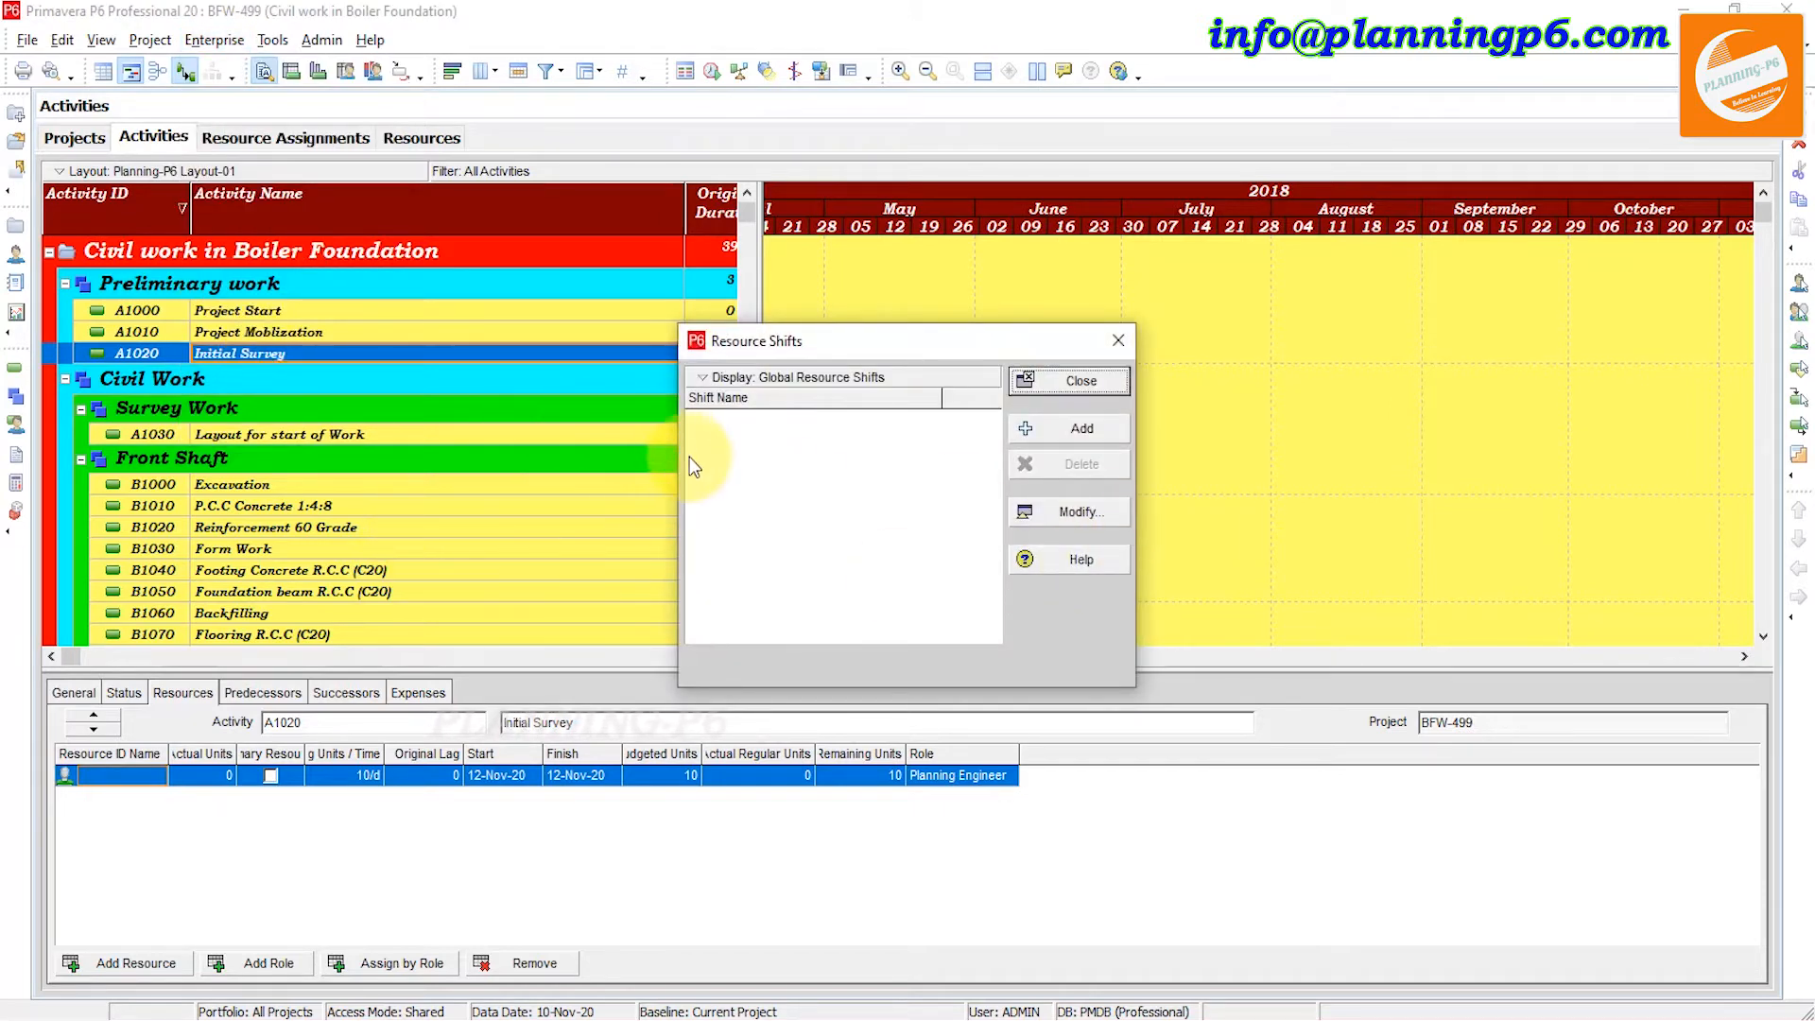
left_click_drag(679, 454, 217, 410)
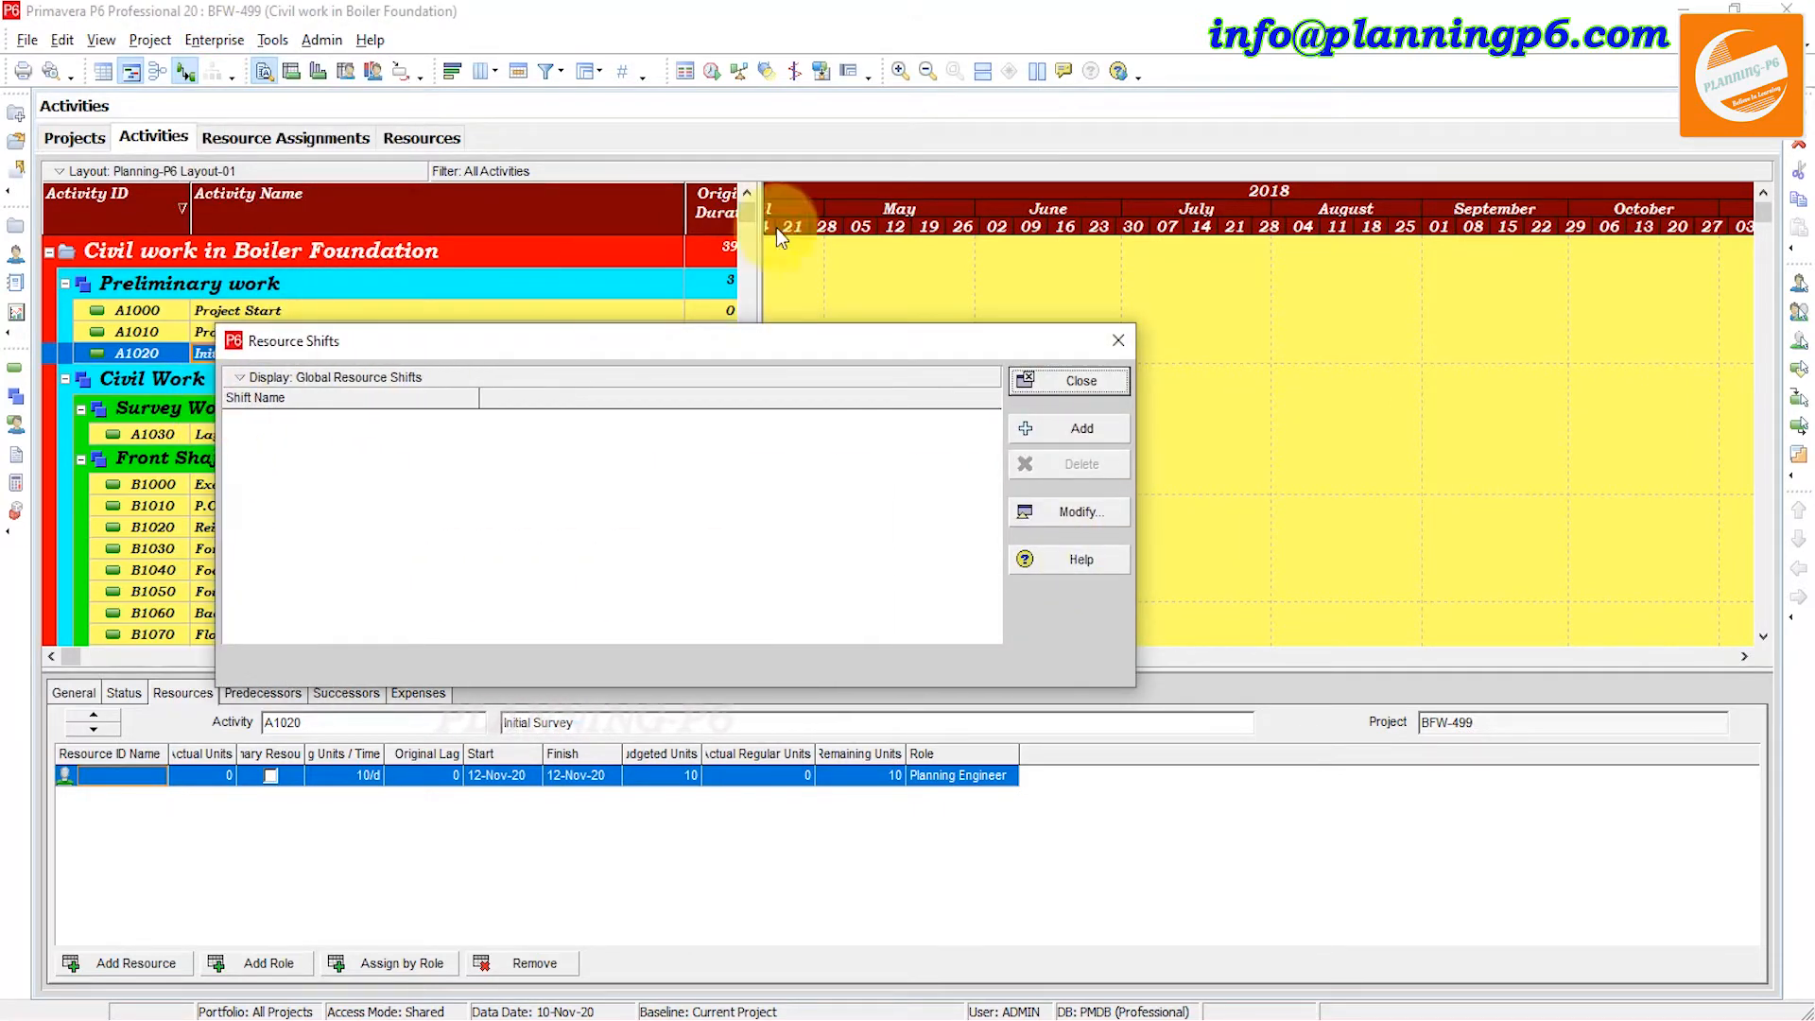
left_click_drag(743, 324, 718, 121)
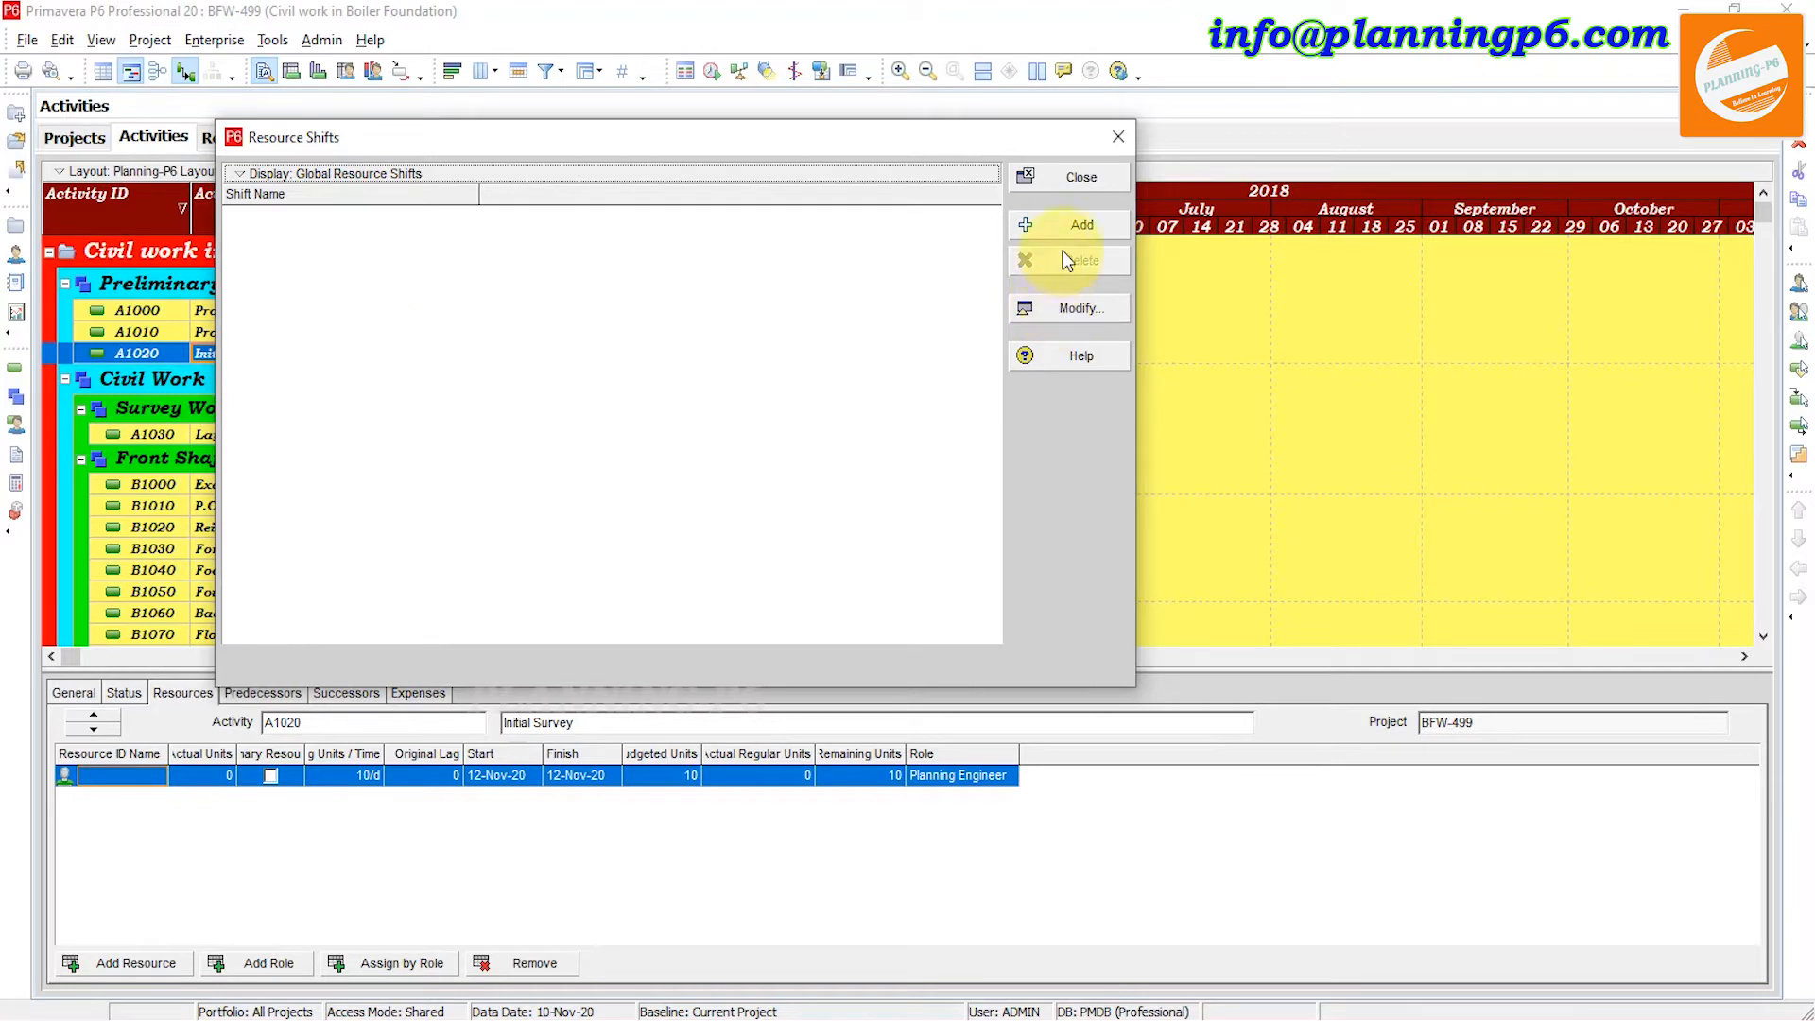
Step: Add a global resource shift named "Genral Shift"
left_click(1072, 227)
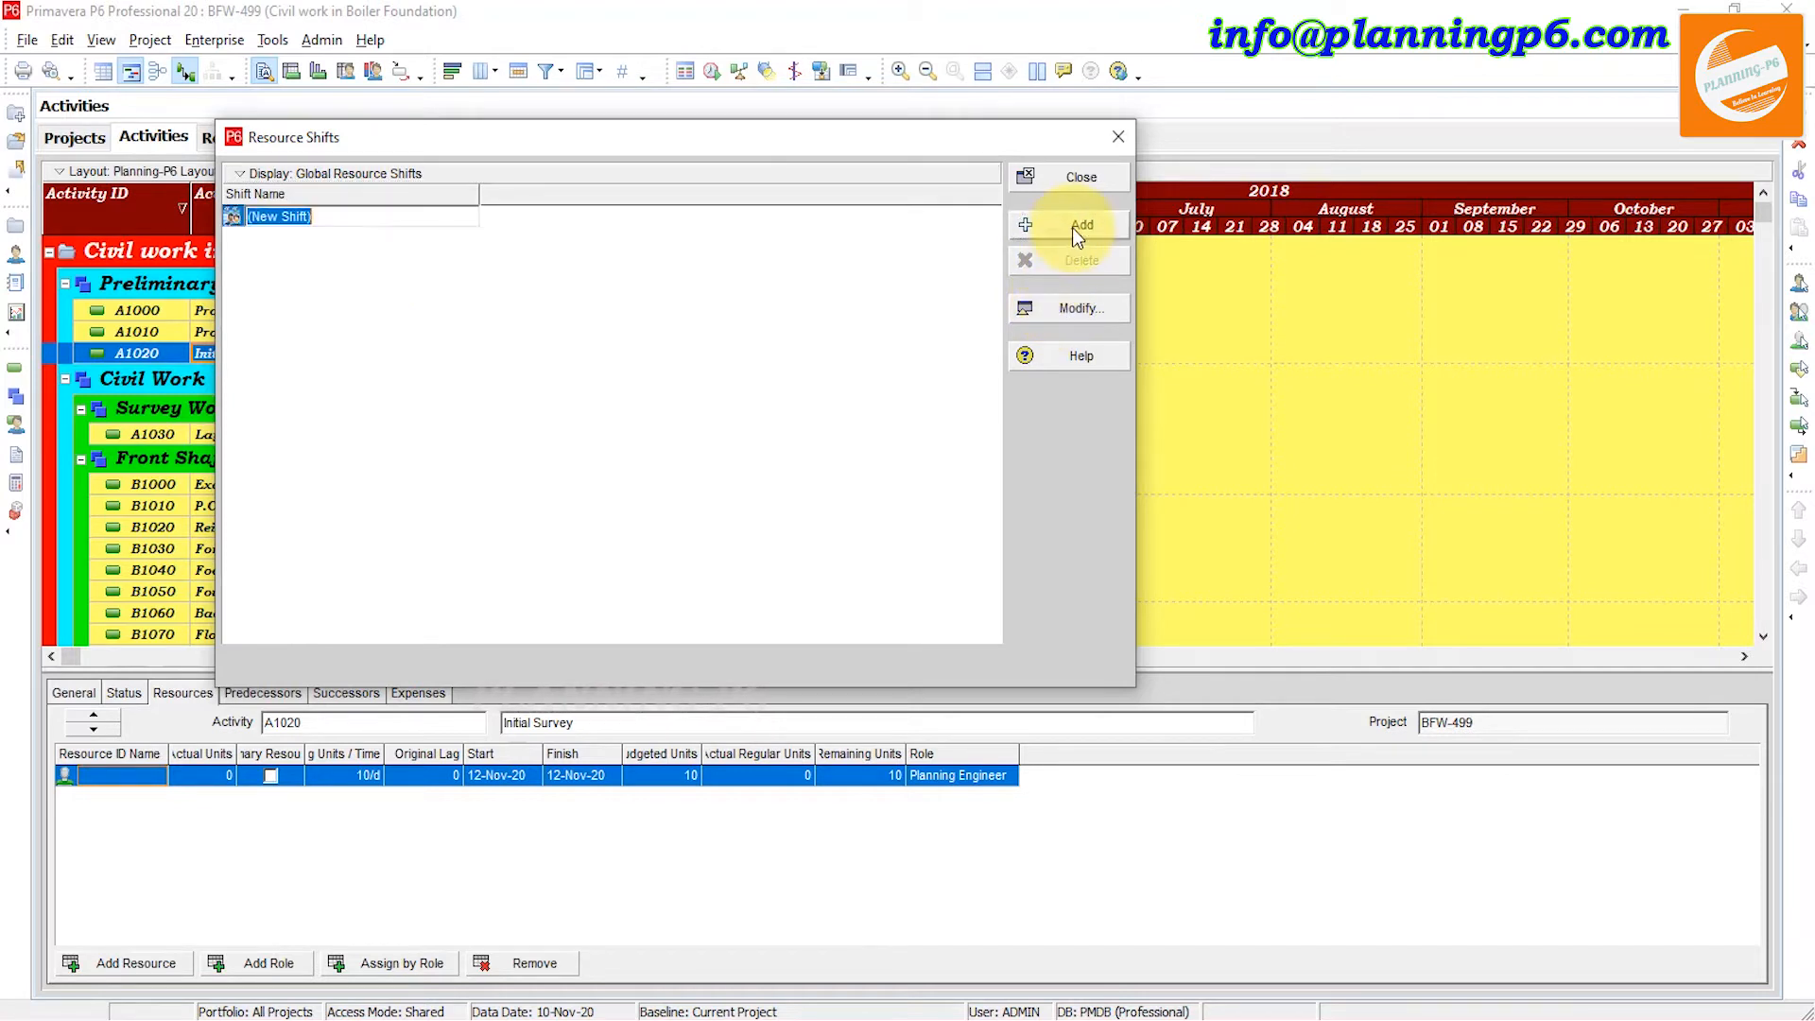
left_click(368, 218)
double_click(369, 218)
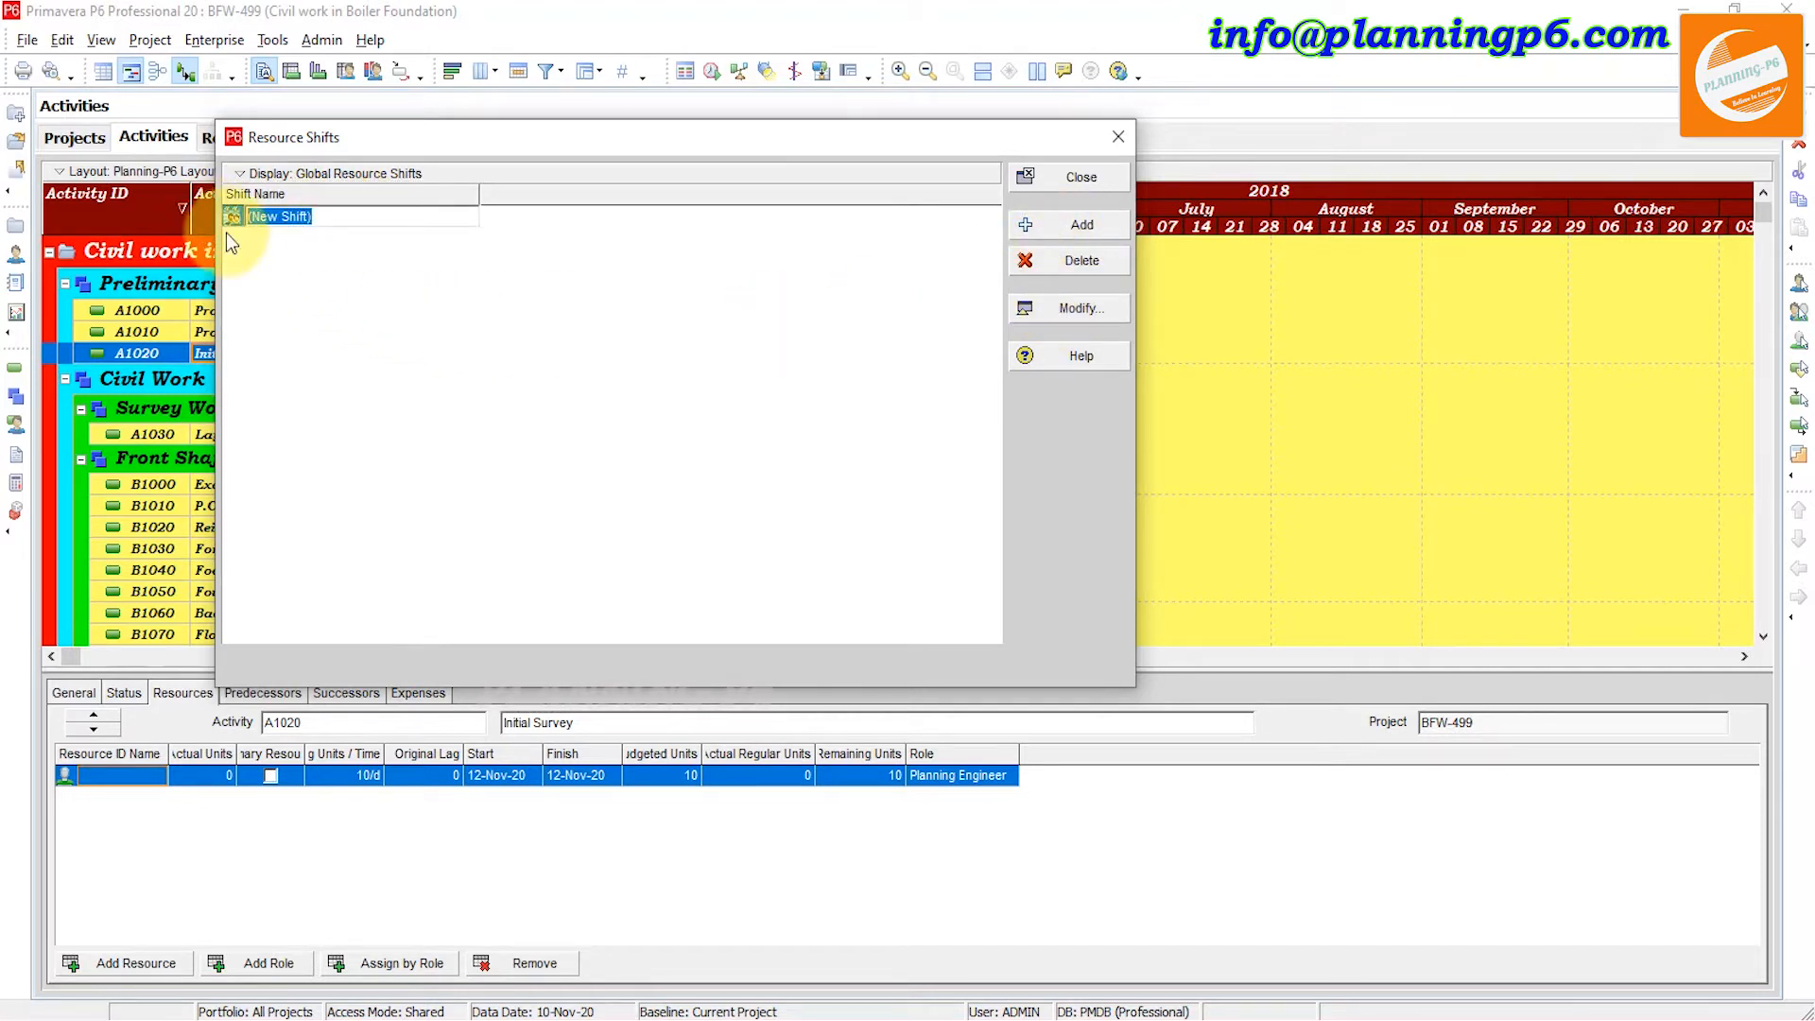
type("Genral Shift")
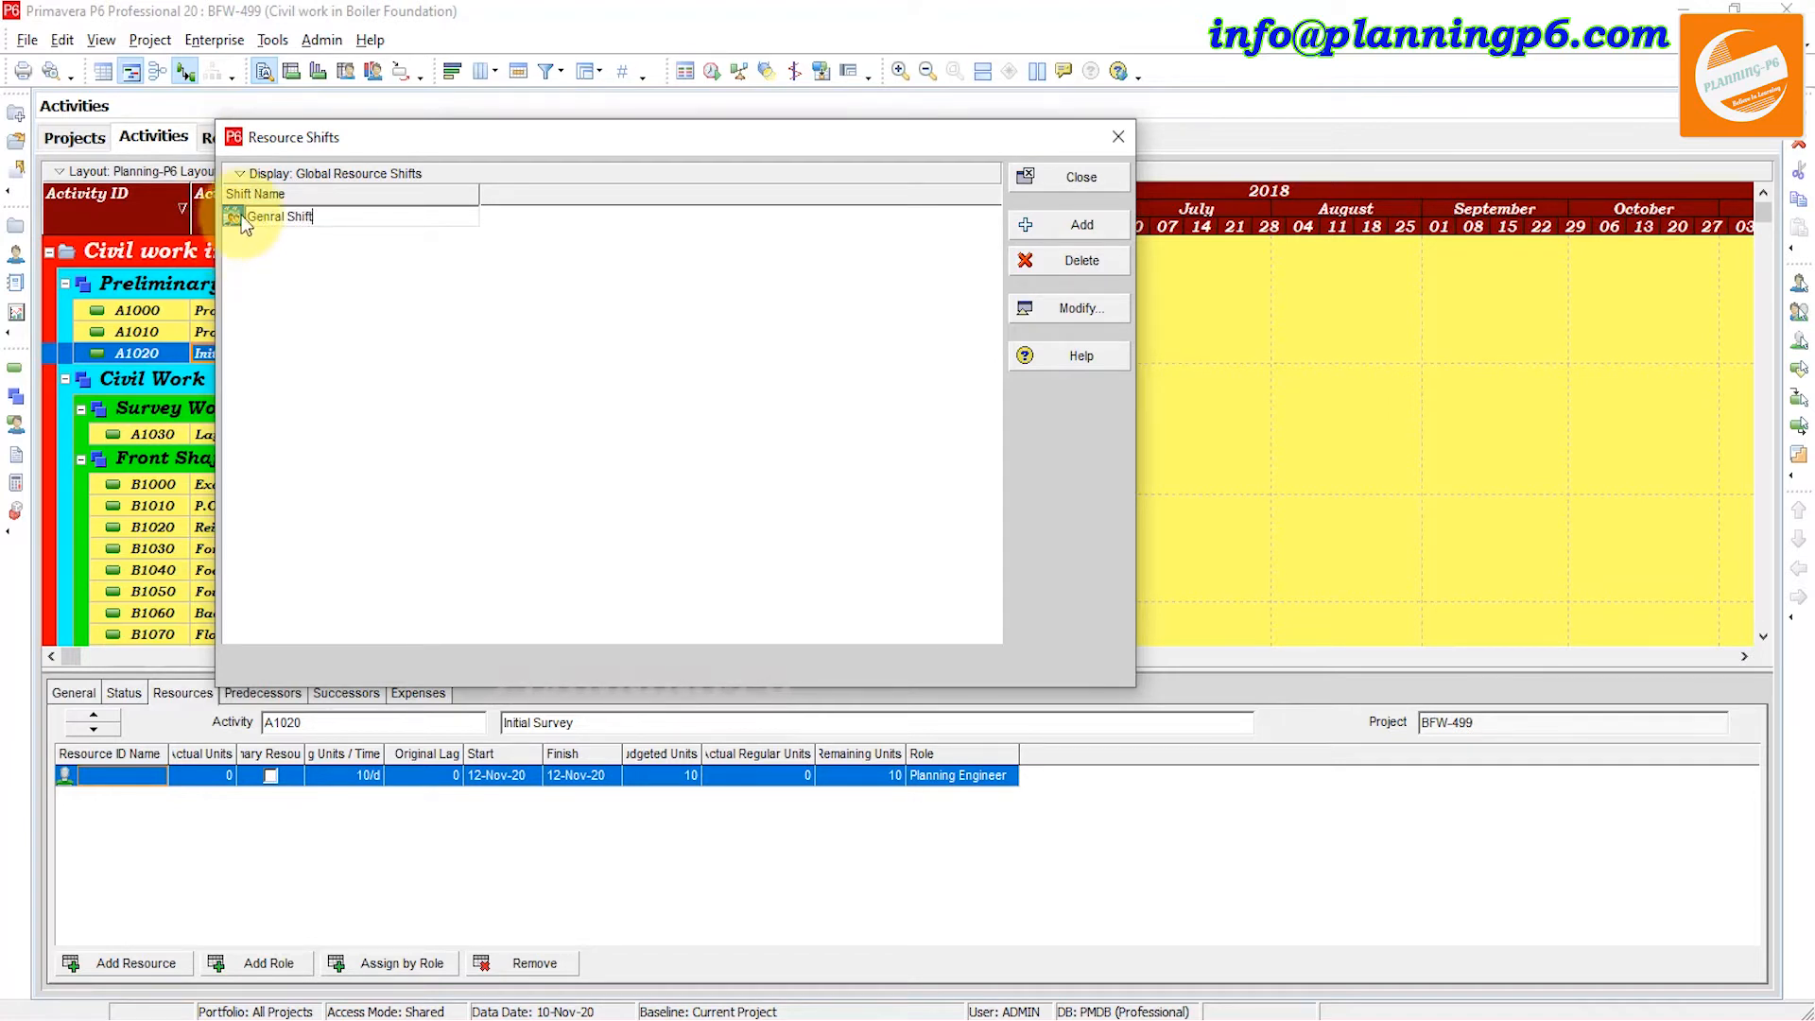
left_click(372, 303)
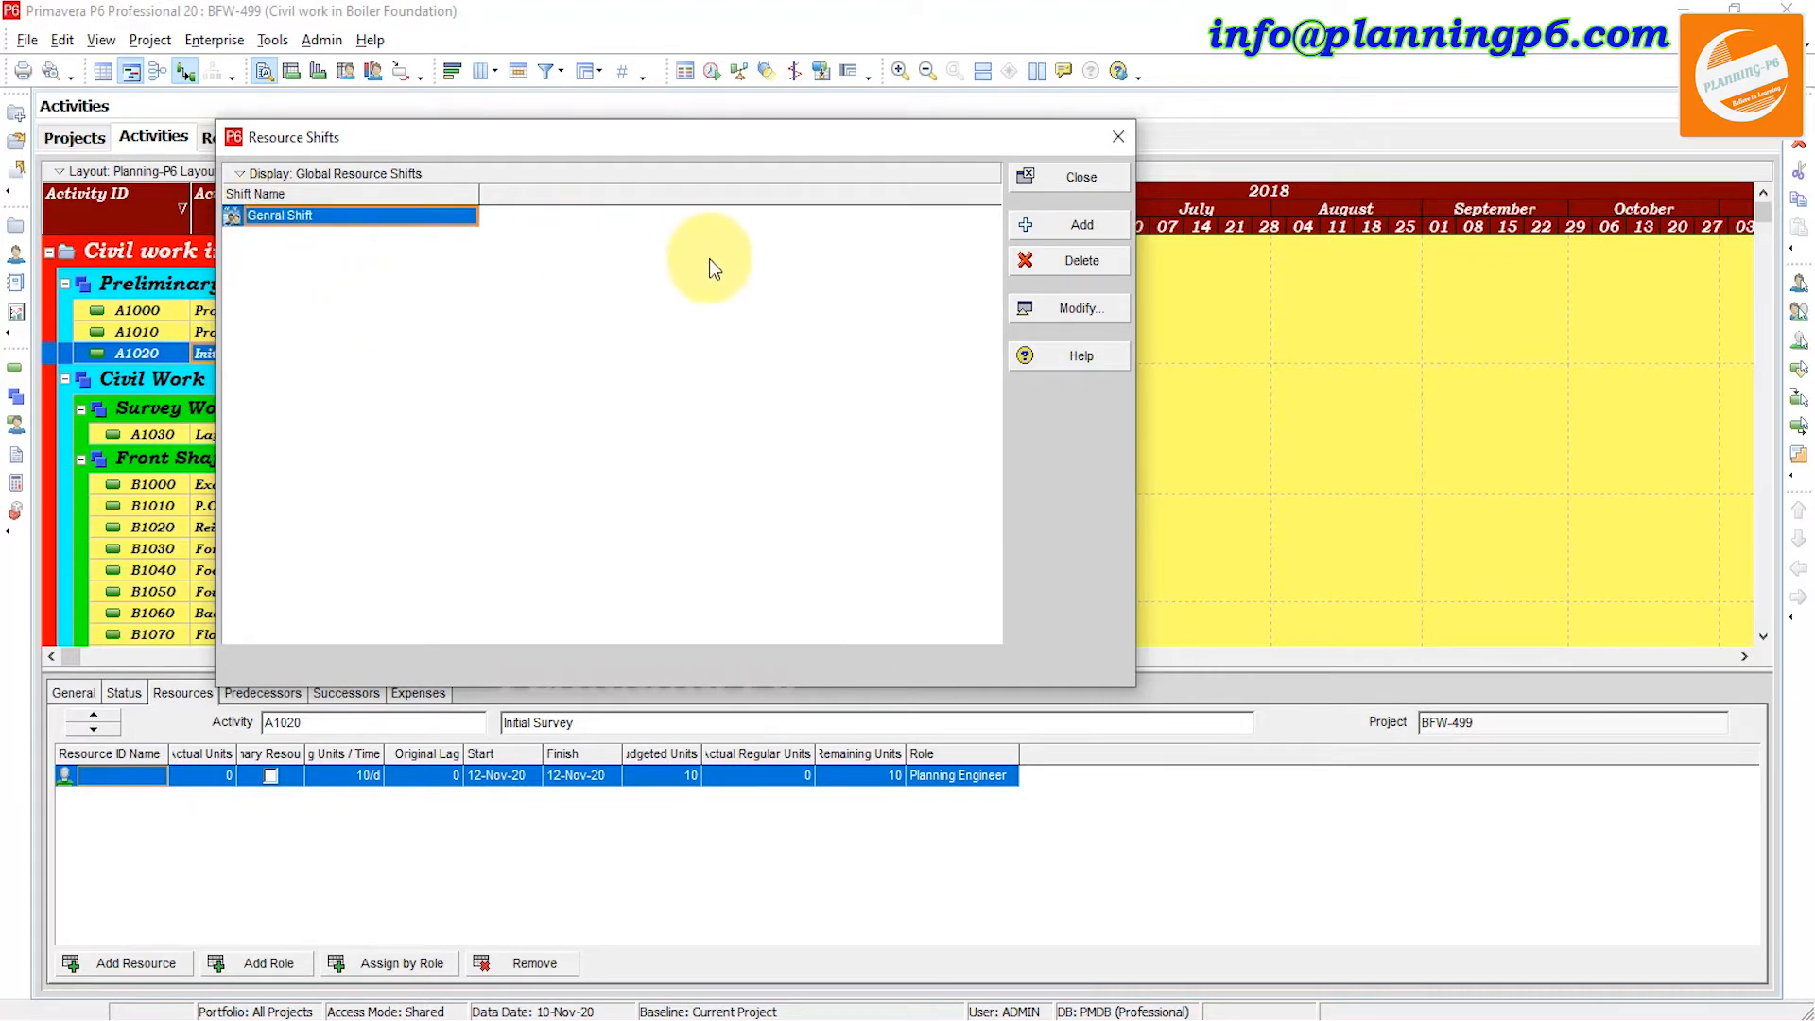
Step: Add a second global resource shift named "2 - Shift"
left_click(1026, 224)
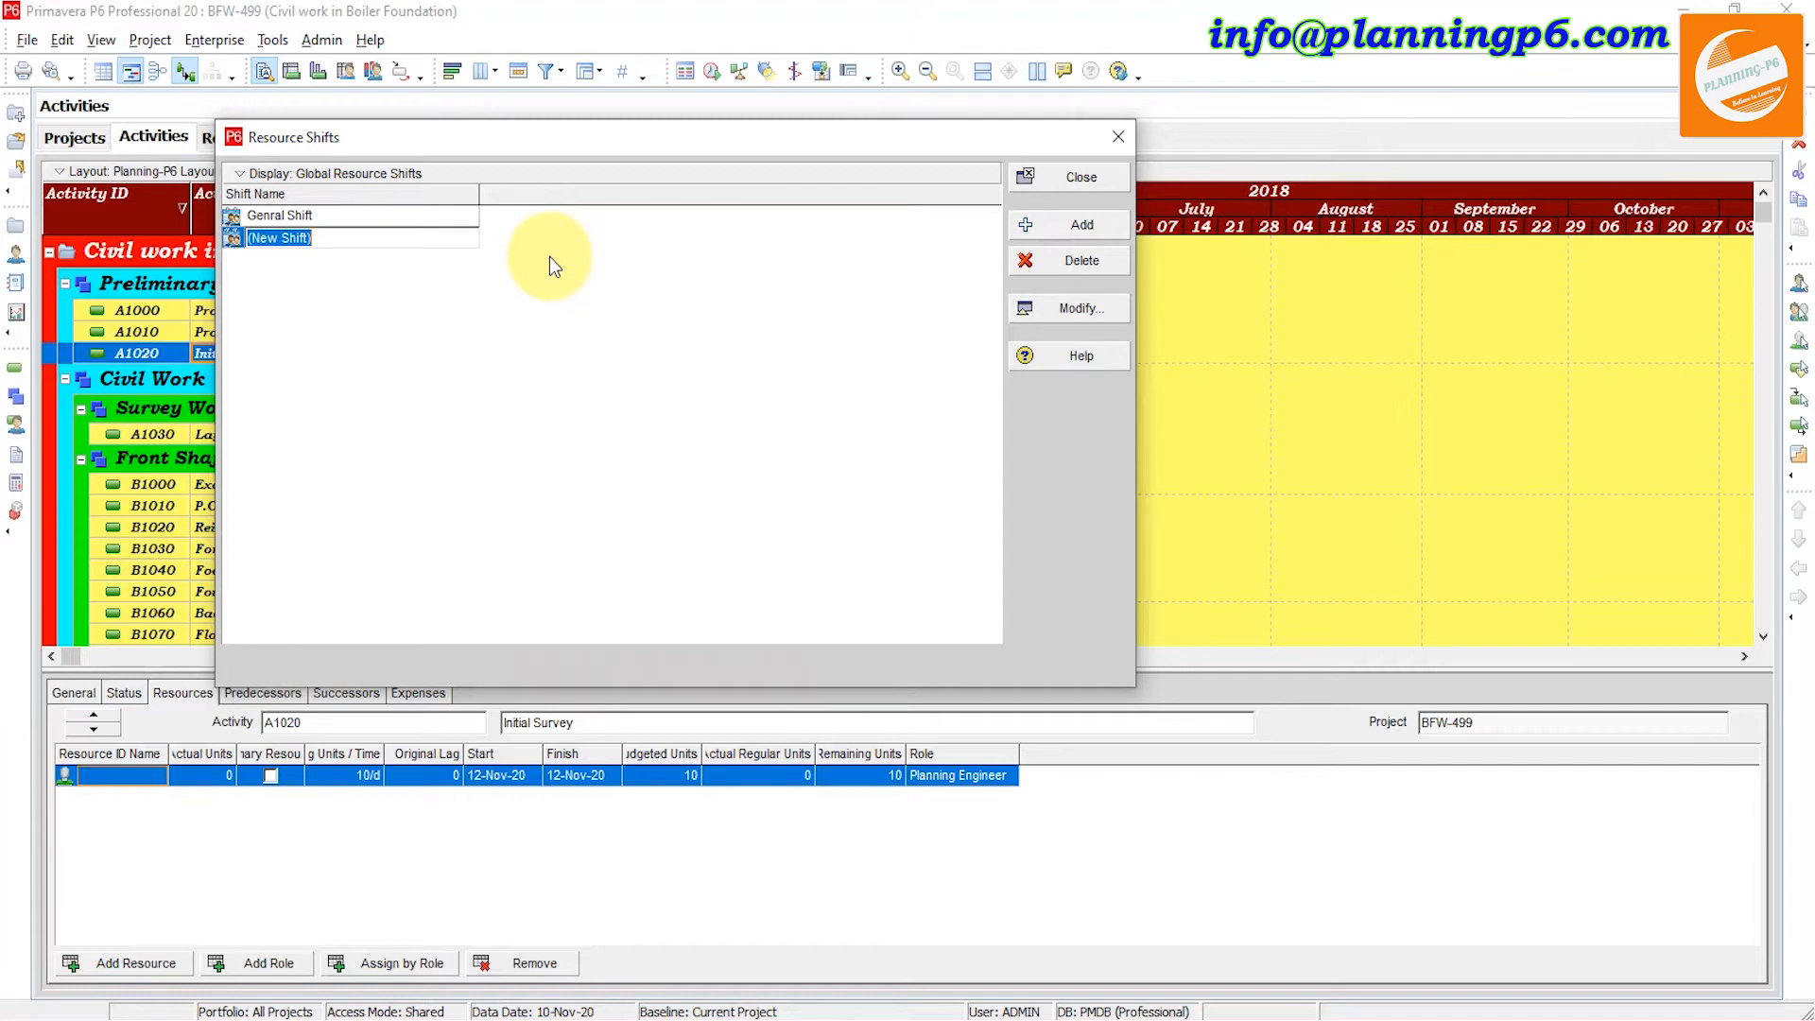
type("2 - Shifta")
key("BackSpace")
key("Return")
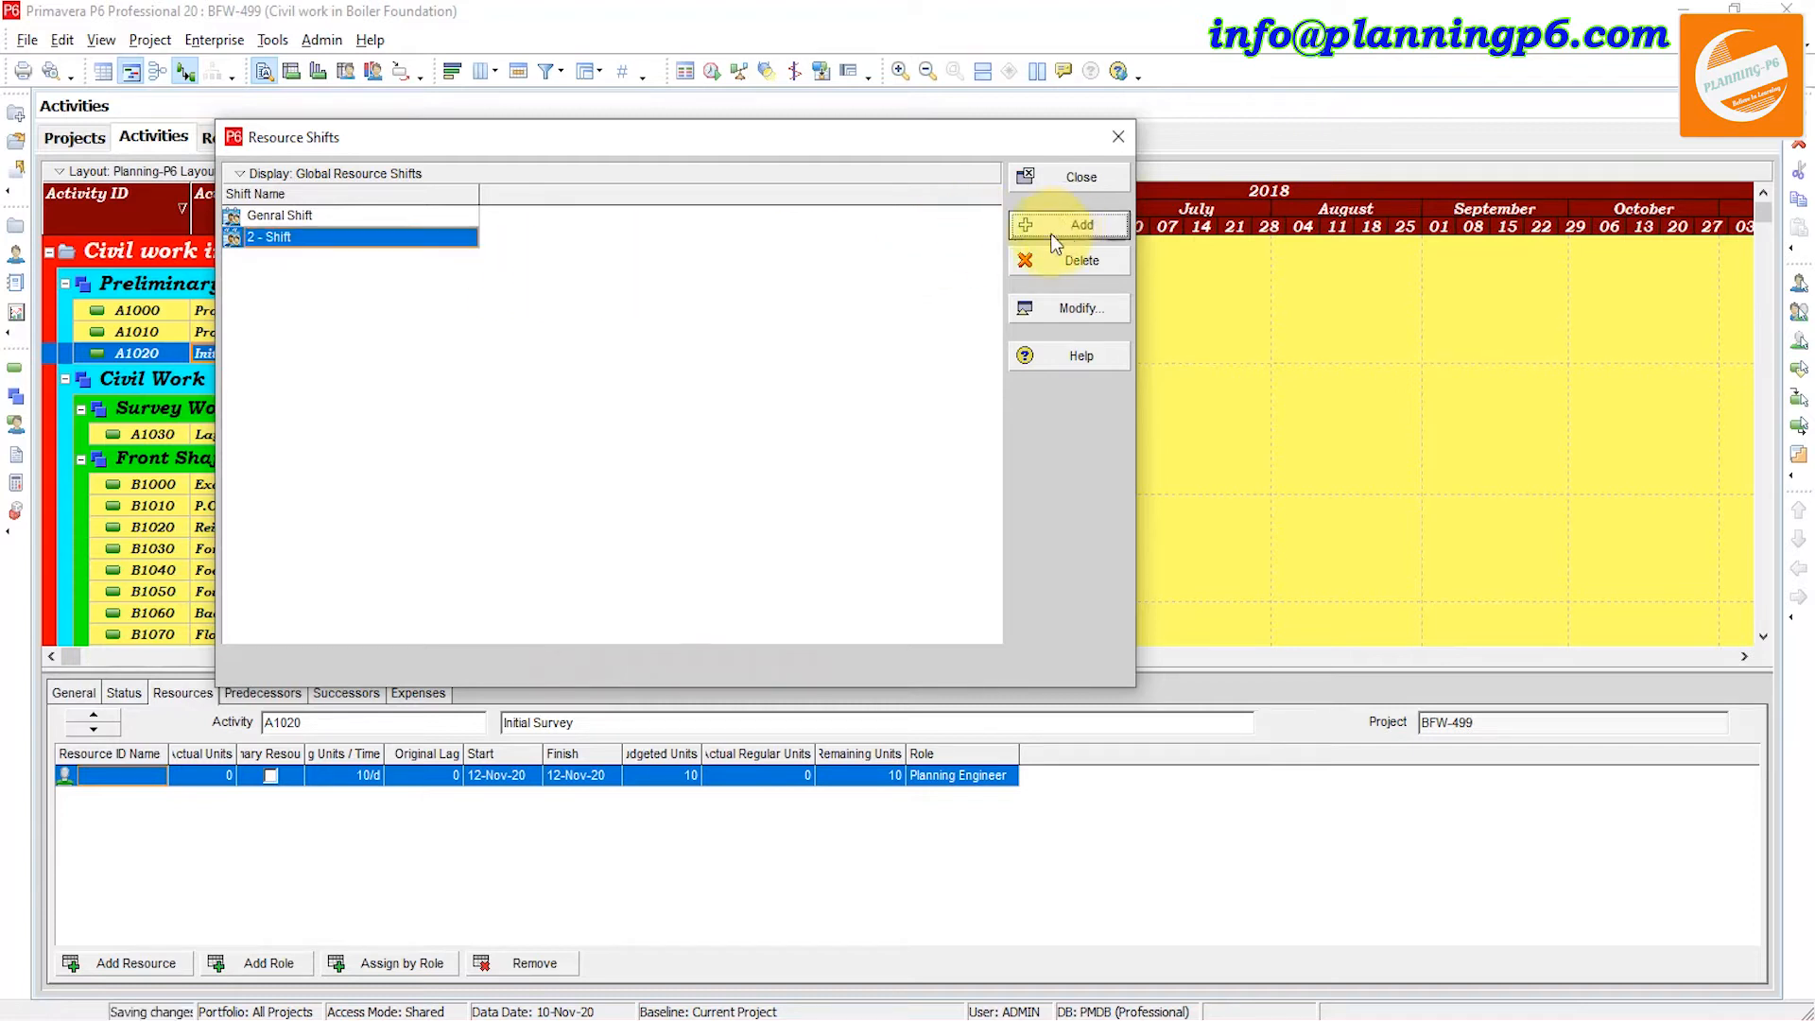
Step: Add a third global resource shift named "3- Shift"
left_click(1077, 225)
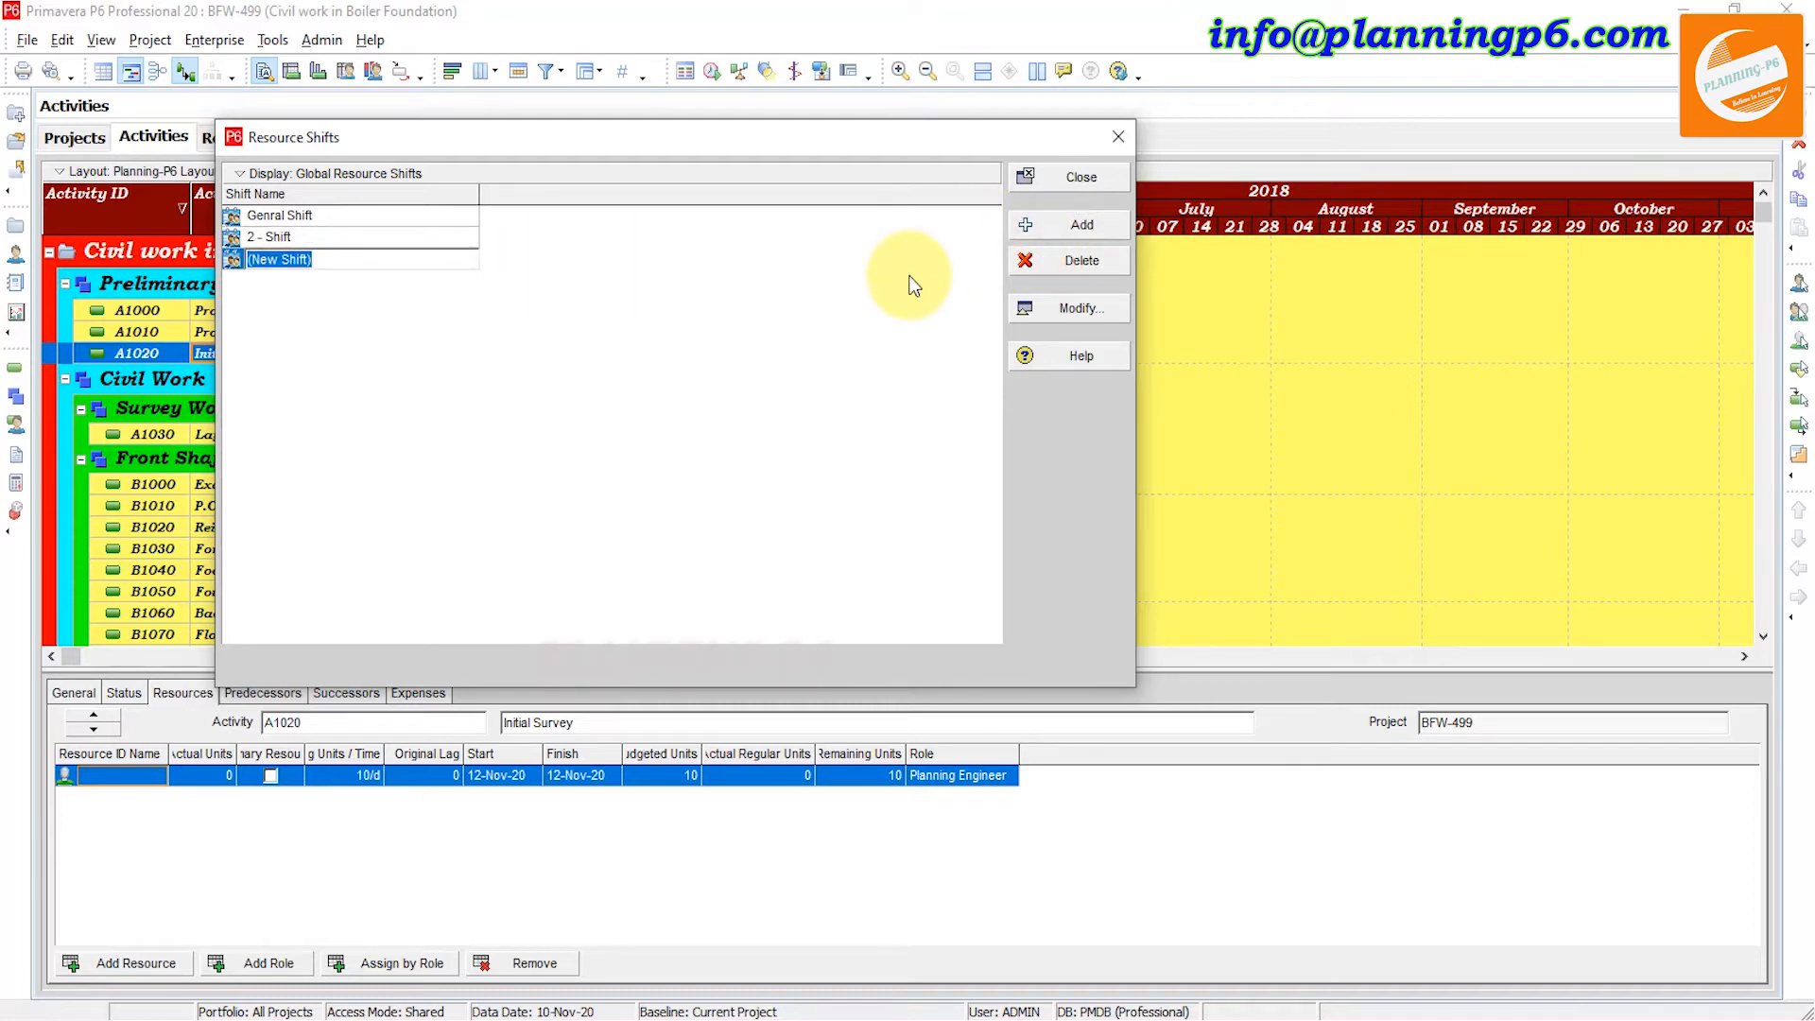
type("3- Shift")
left_click(360, 309)
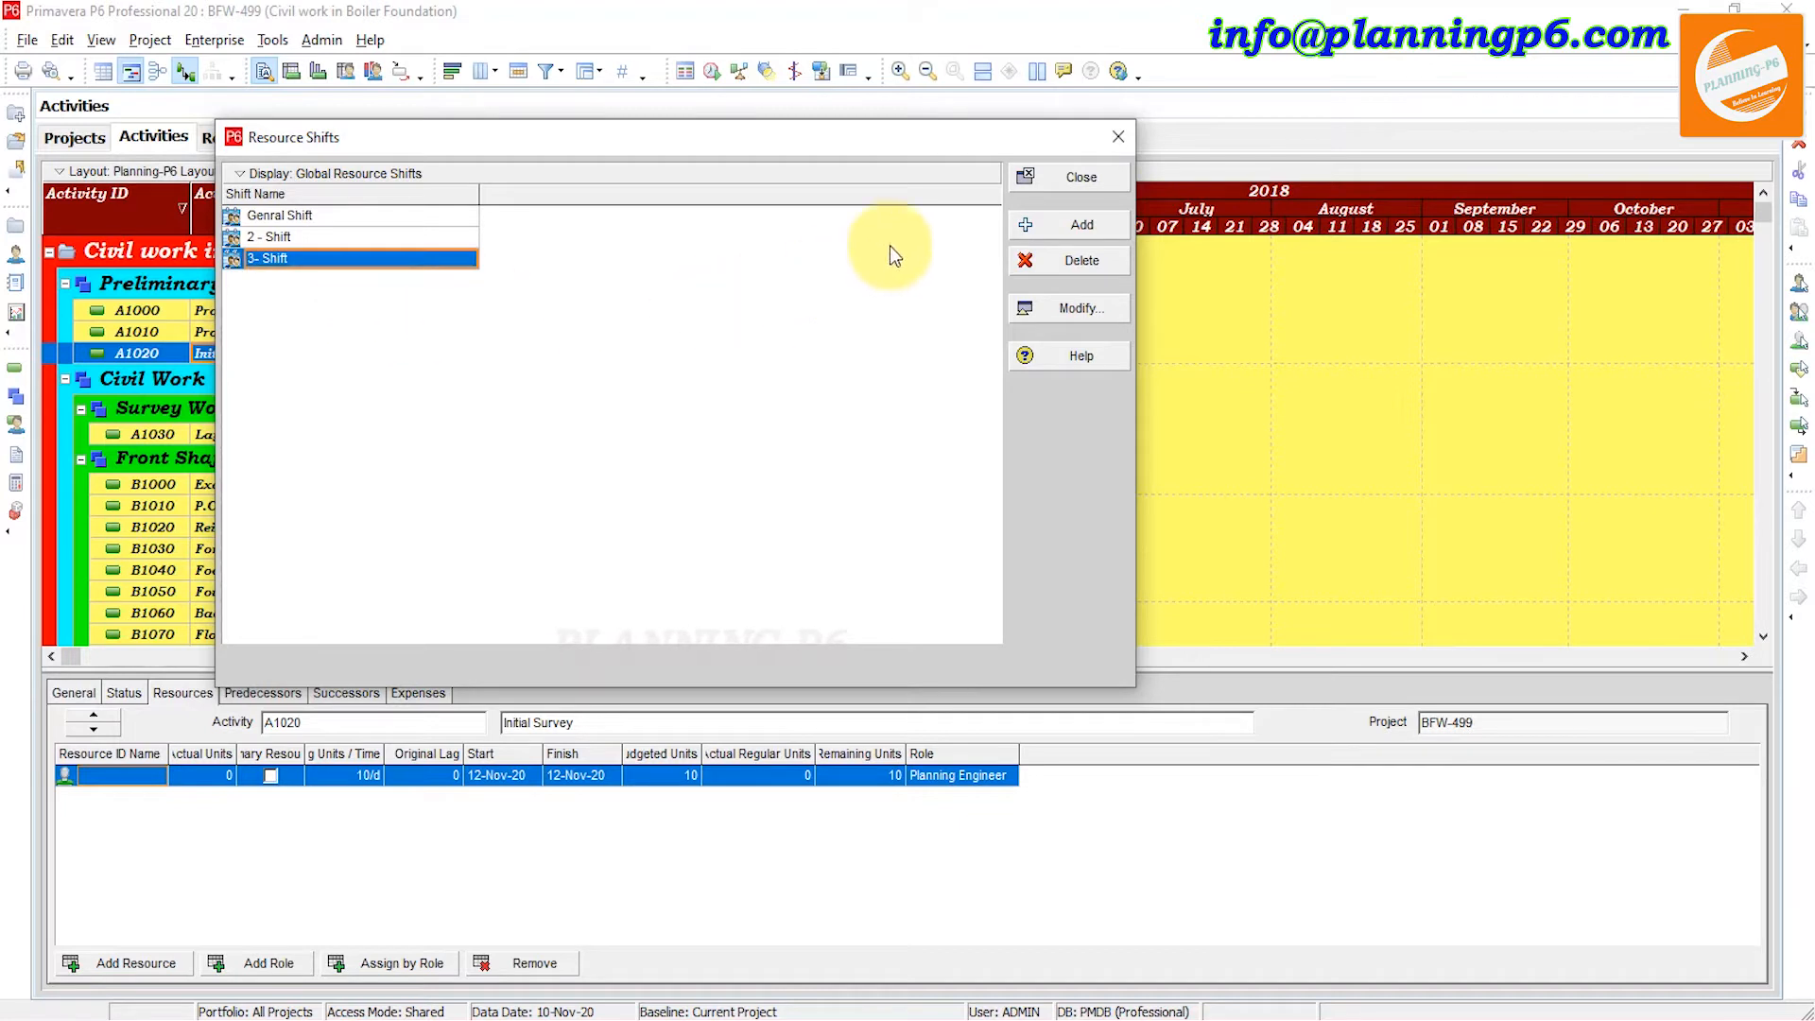
Step: Add a fourth global resource shift named "4- Shift"
left_click(1044, 227)
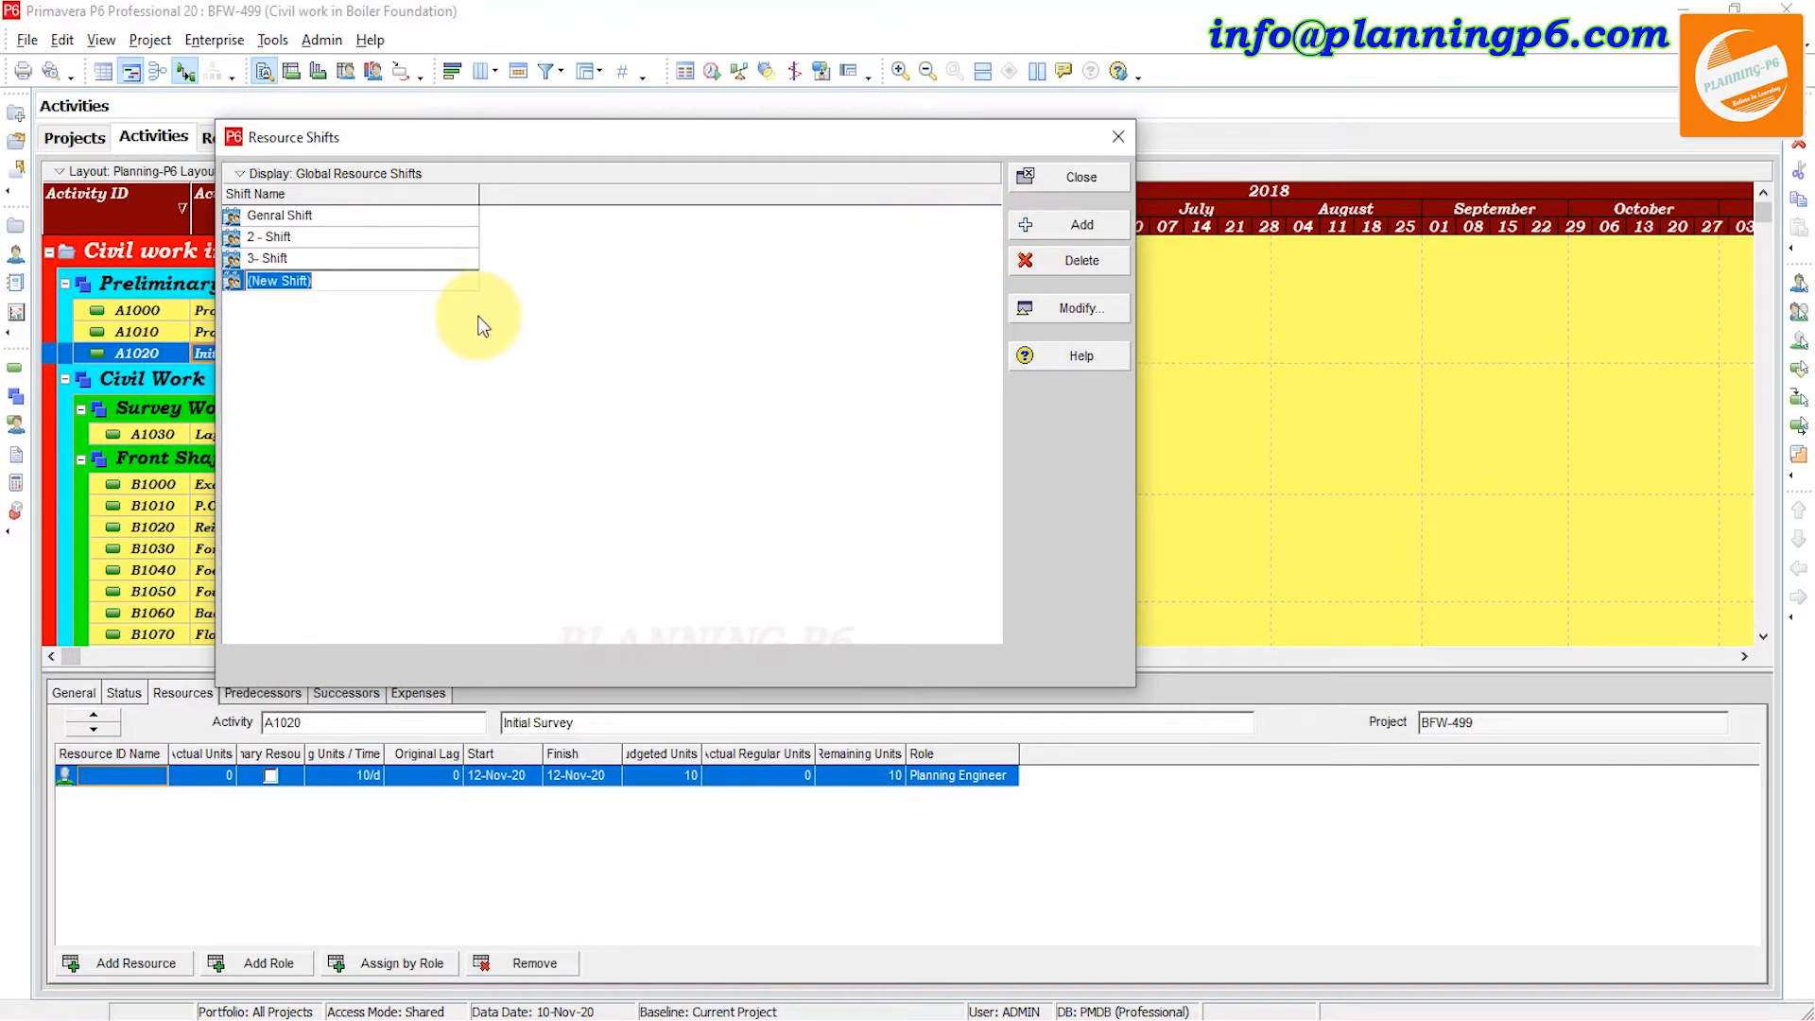
type("4- S")
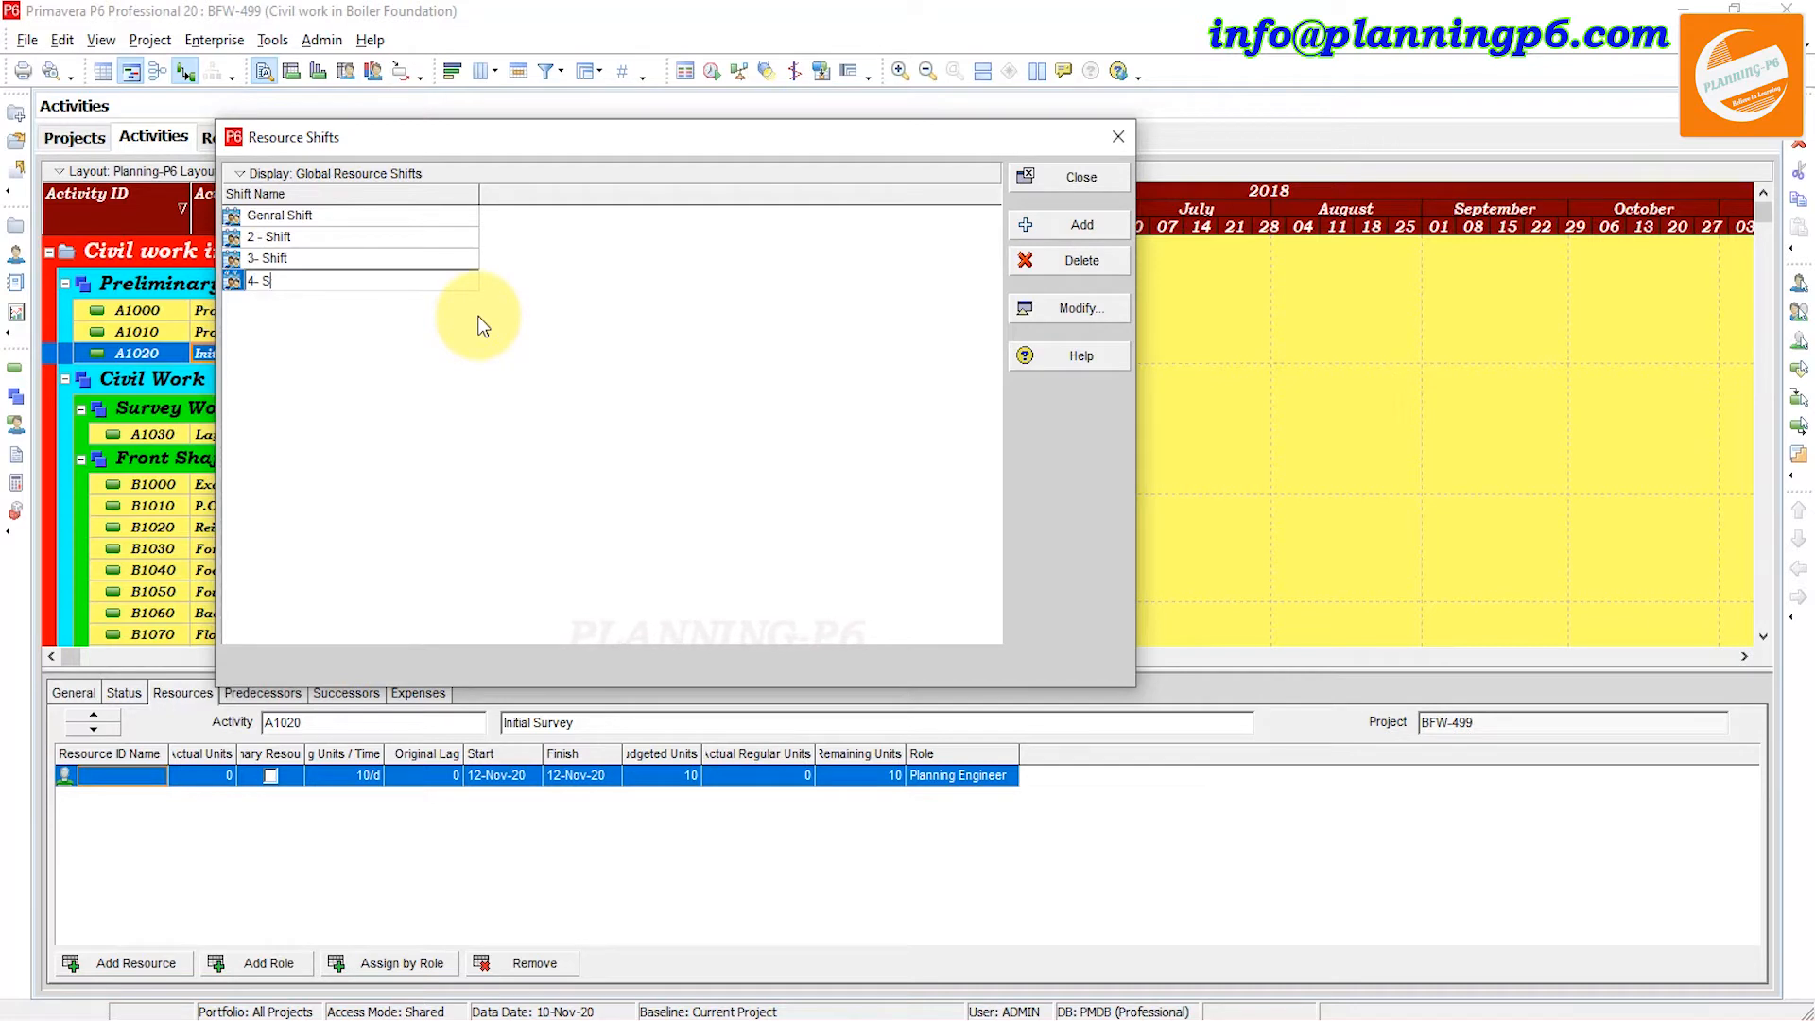
type("hift")
key("Return")
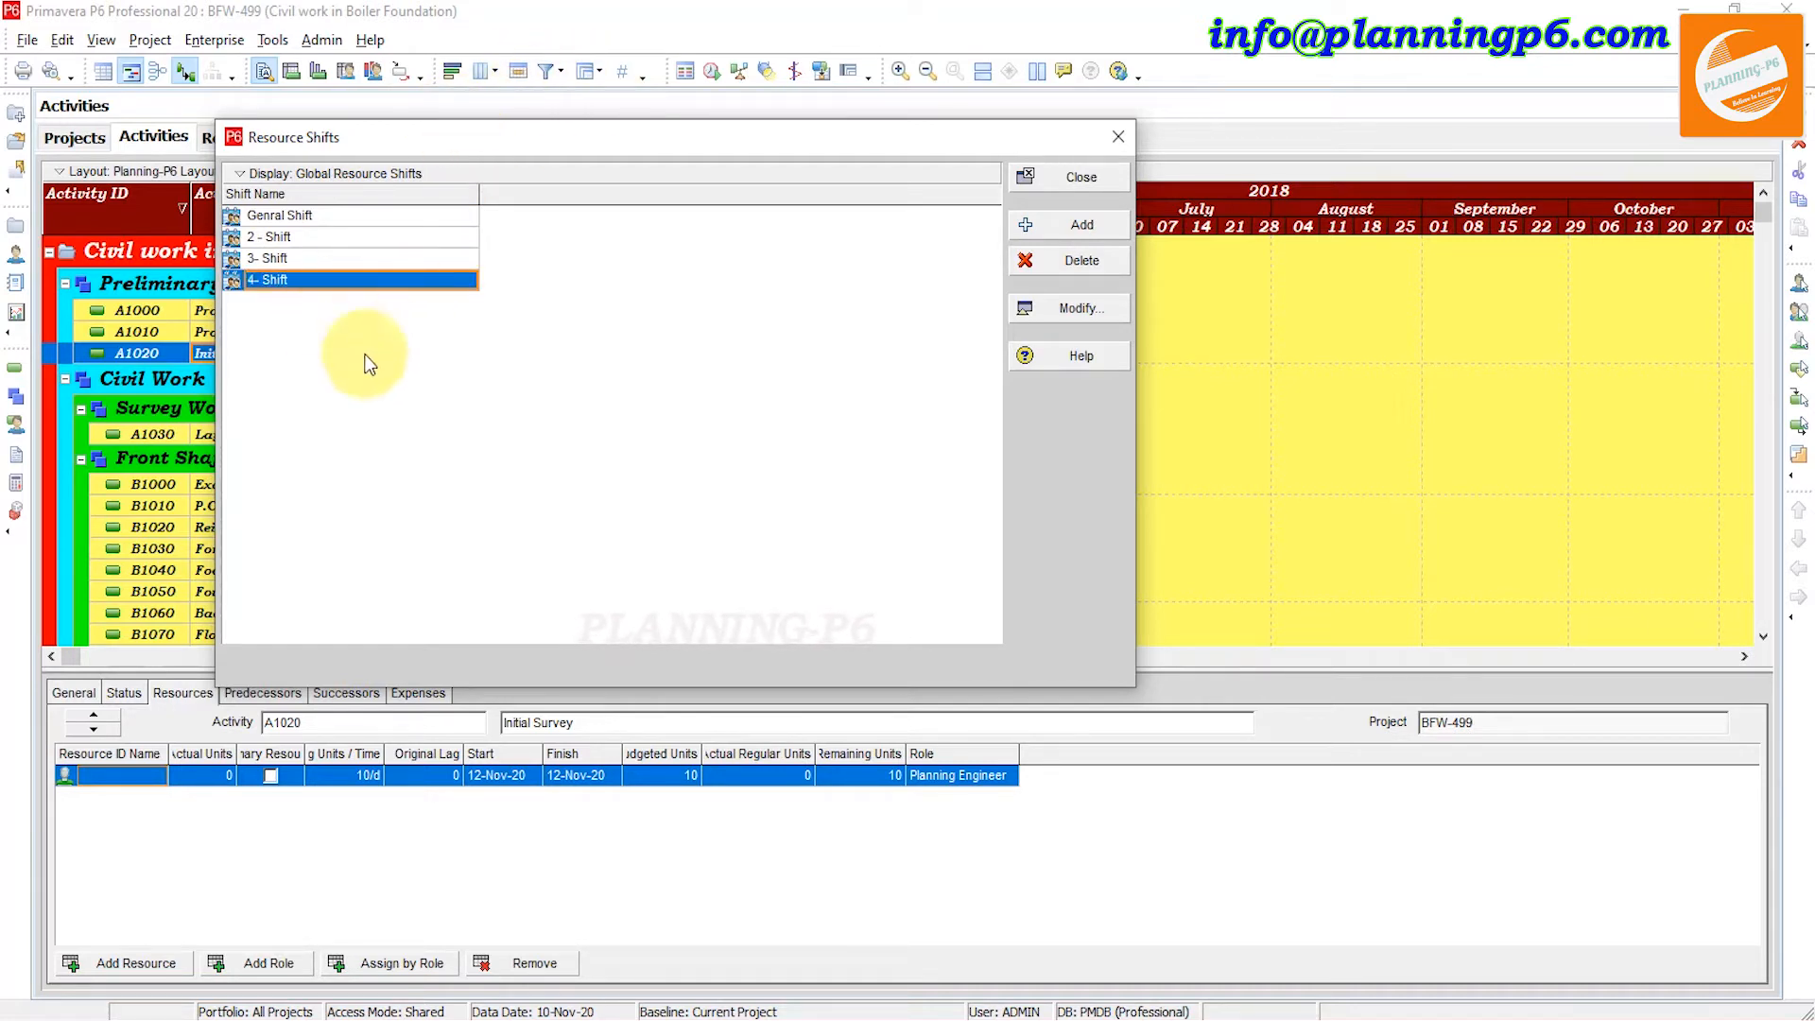
Step: Open the definition of Genral Shift for modification and set the start hour of shift 1 to 08:00
left_click(318, 217)
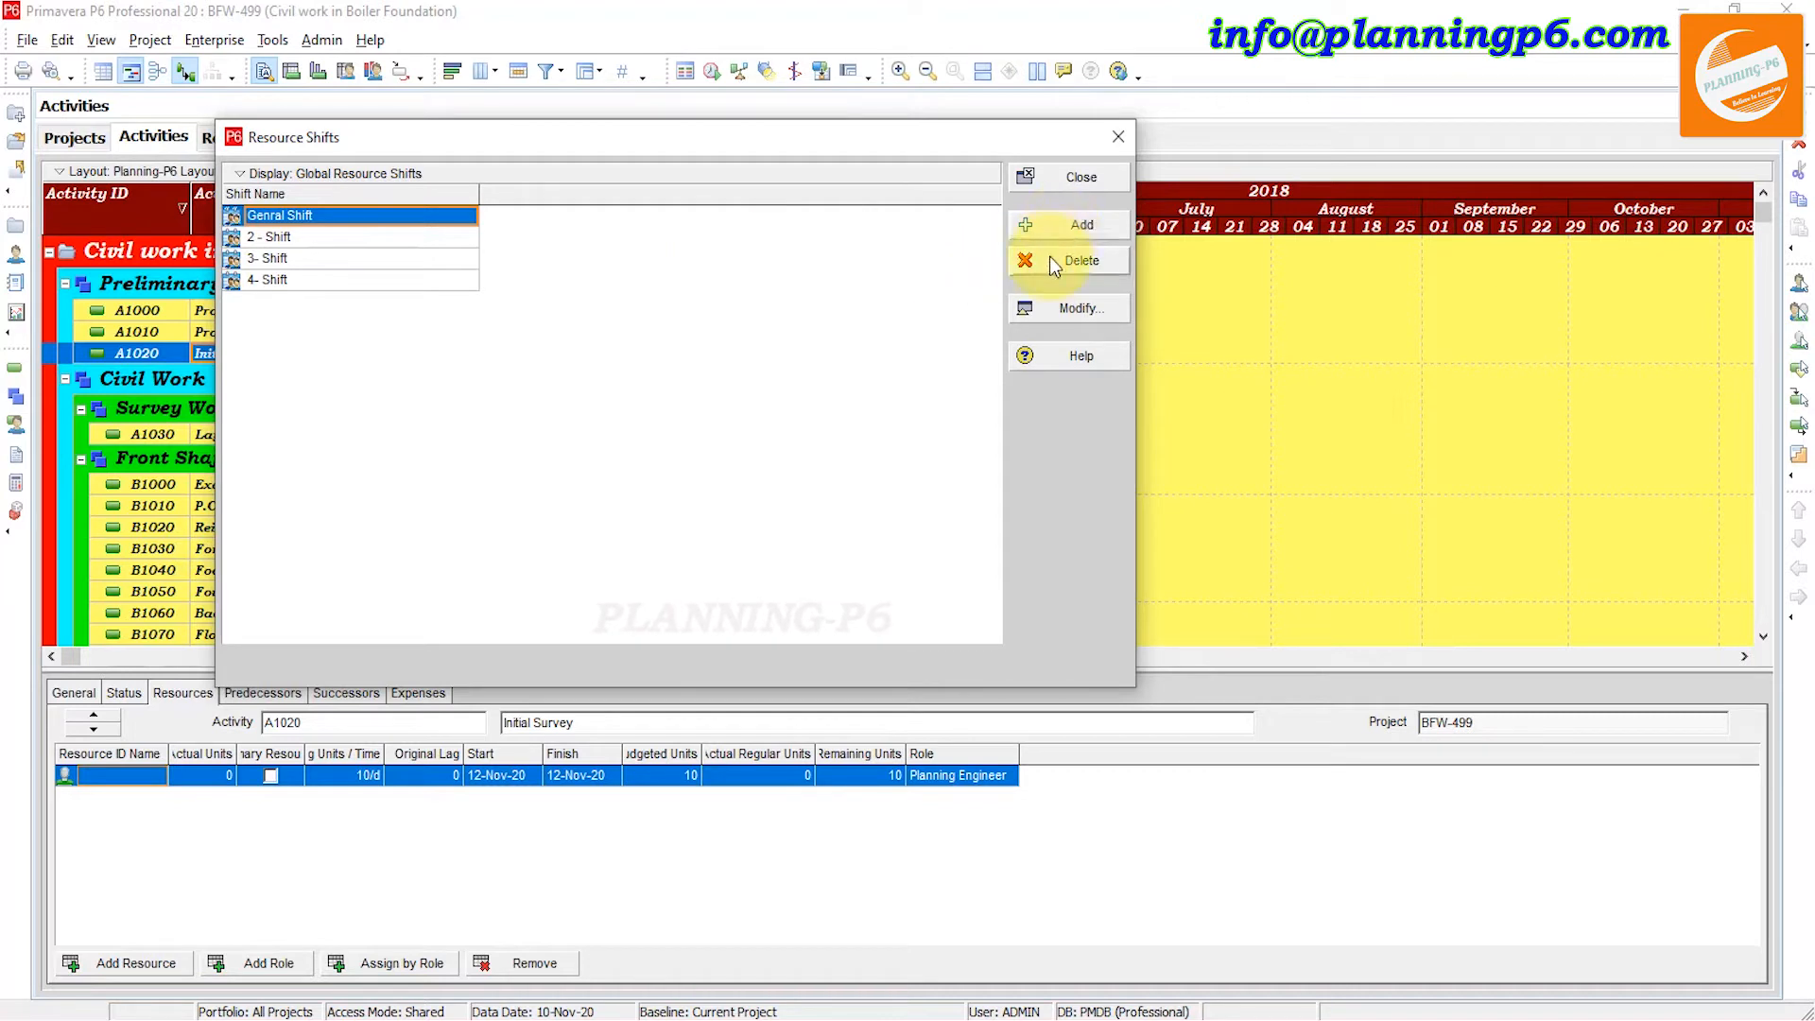
left_click(1059, 312)
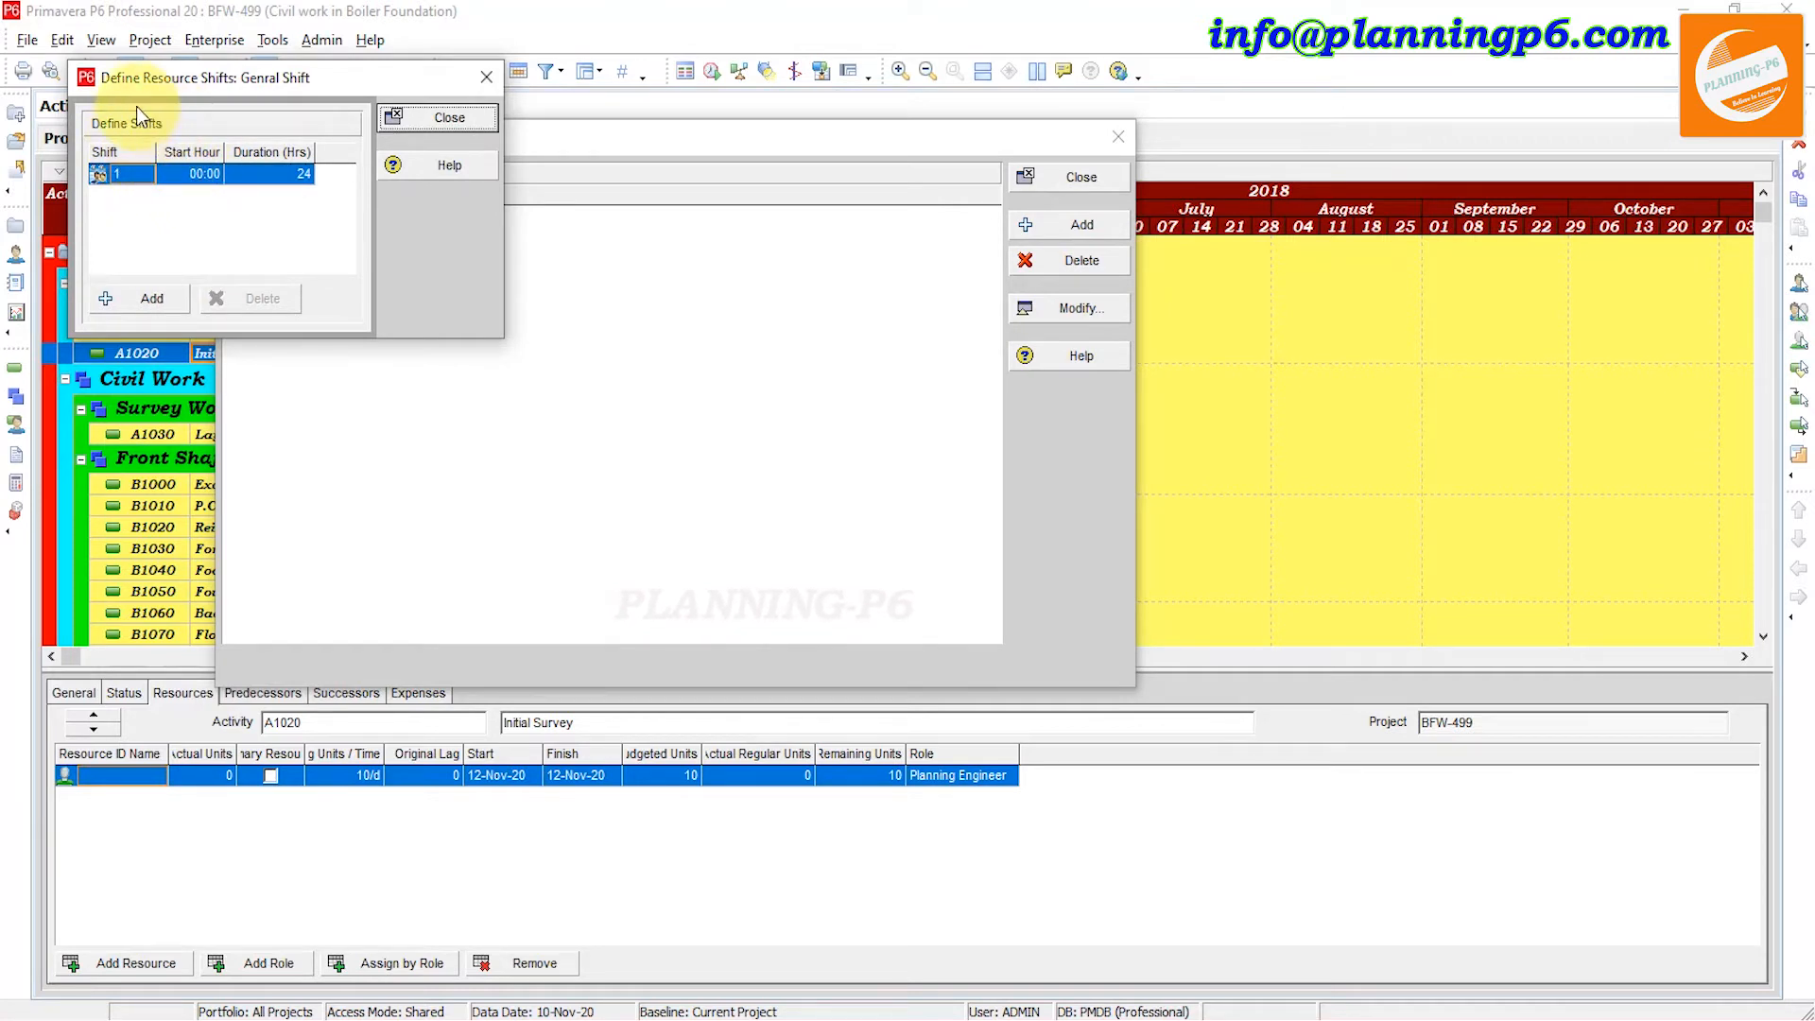
left_click(130, 172)
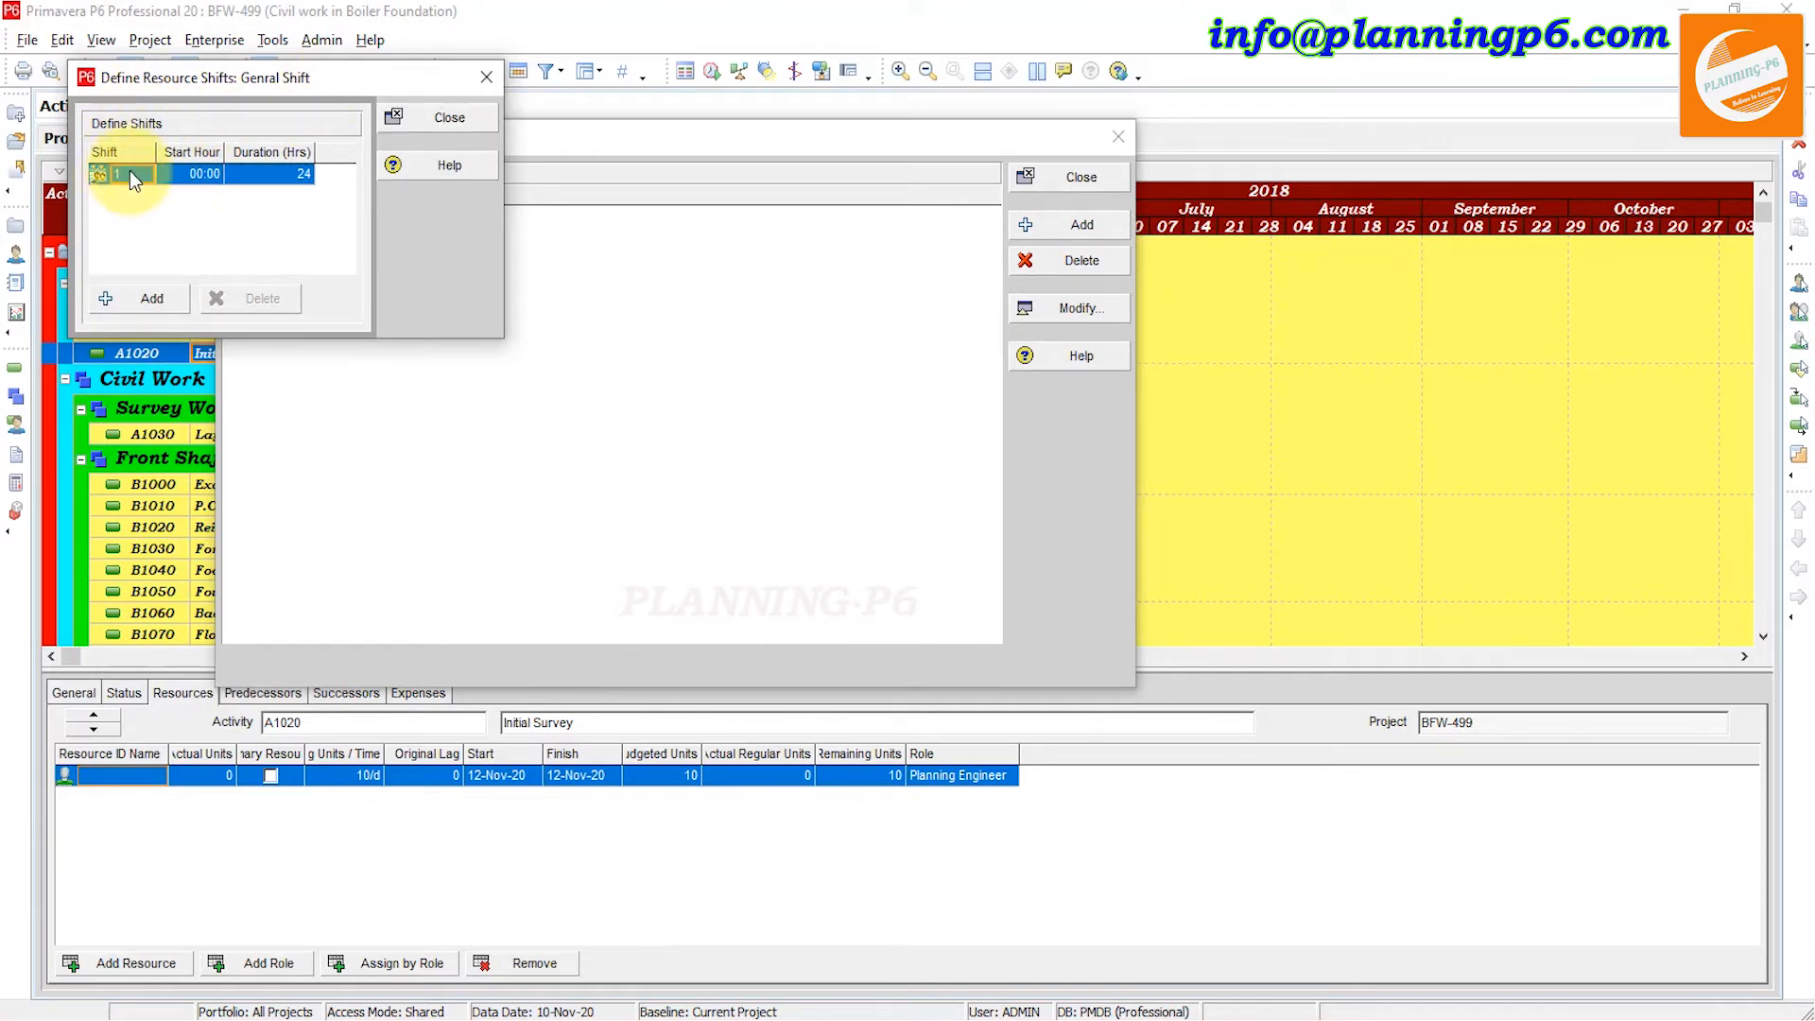
left_click(197, 167)
left_click(199, 166)
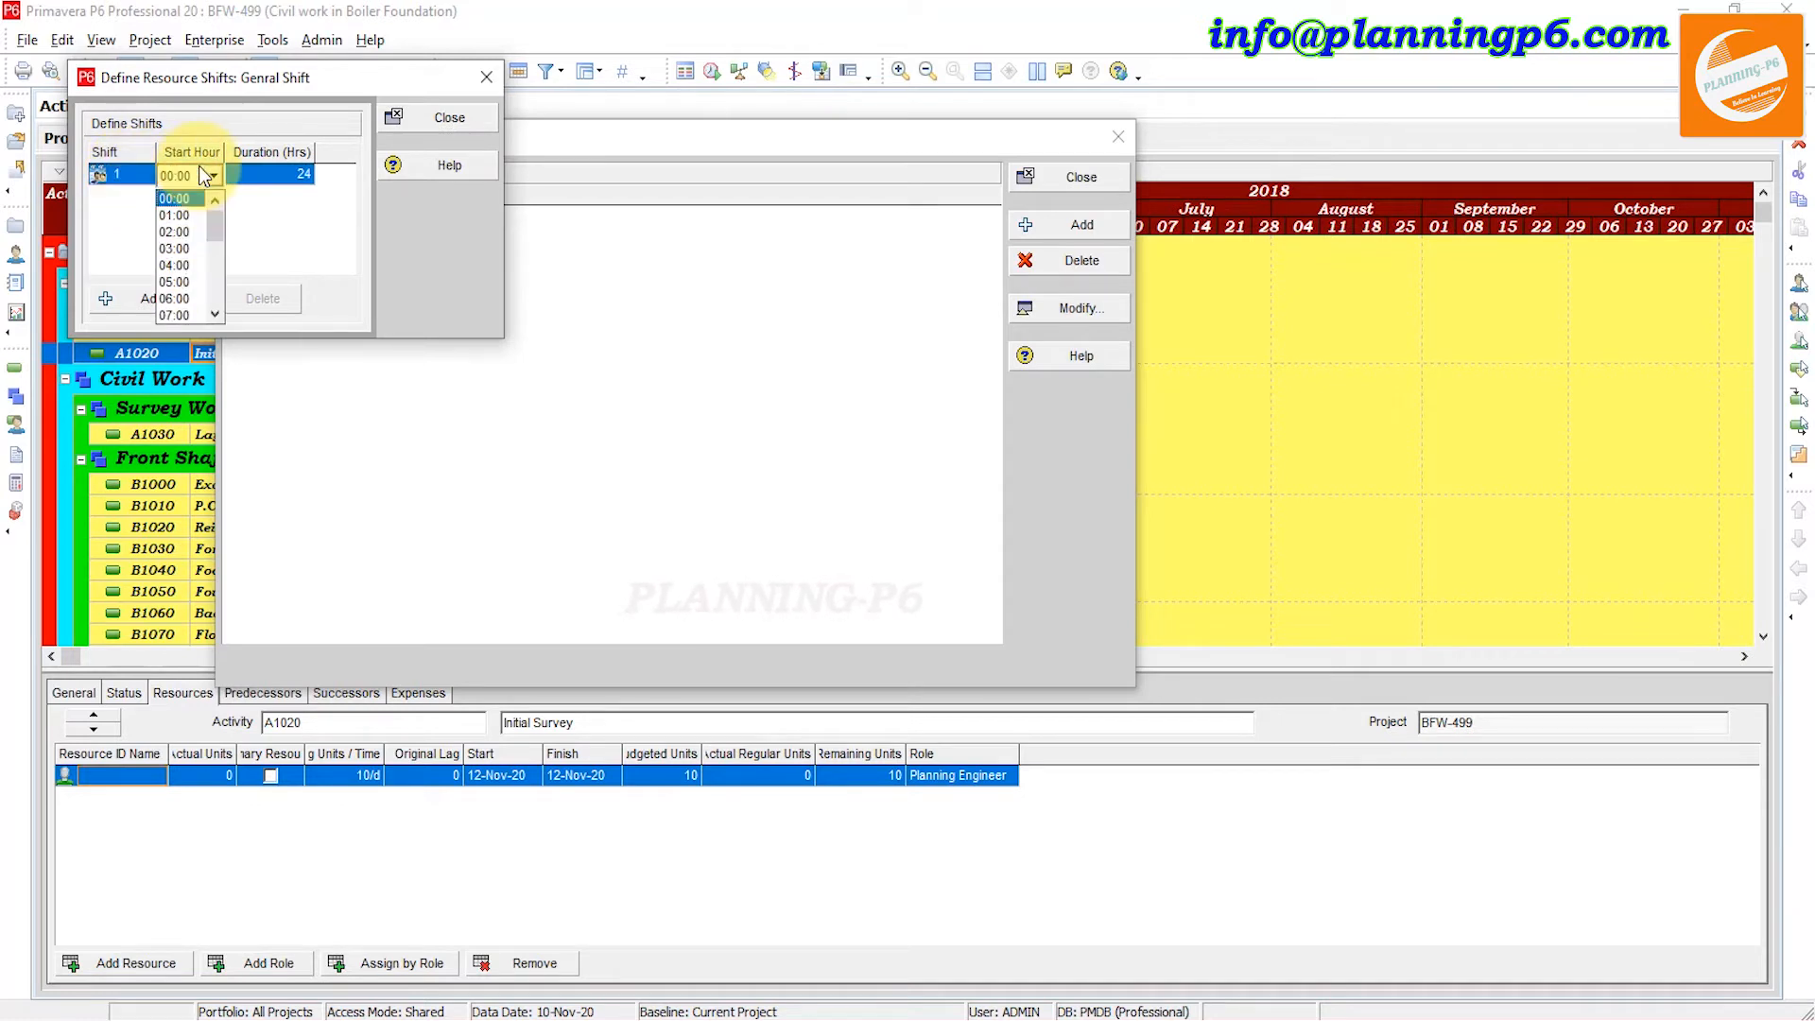
scroll(202, 210, "down", 1)
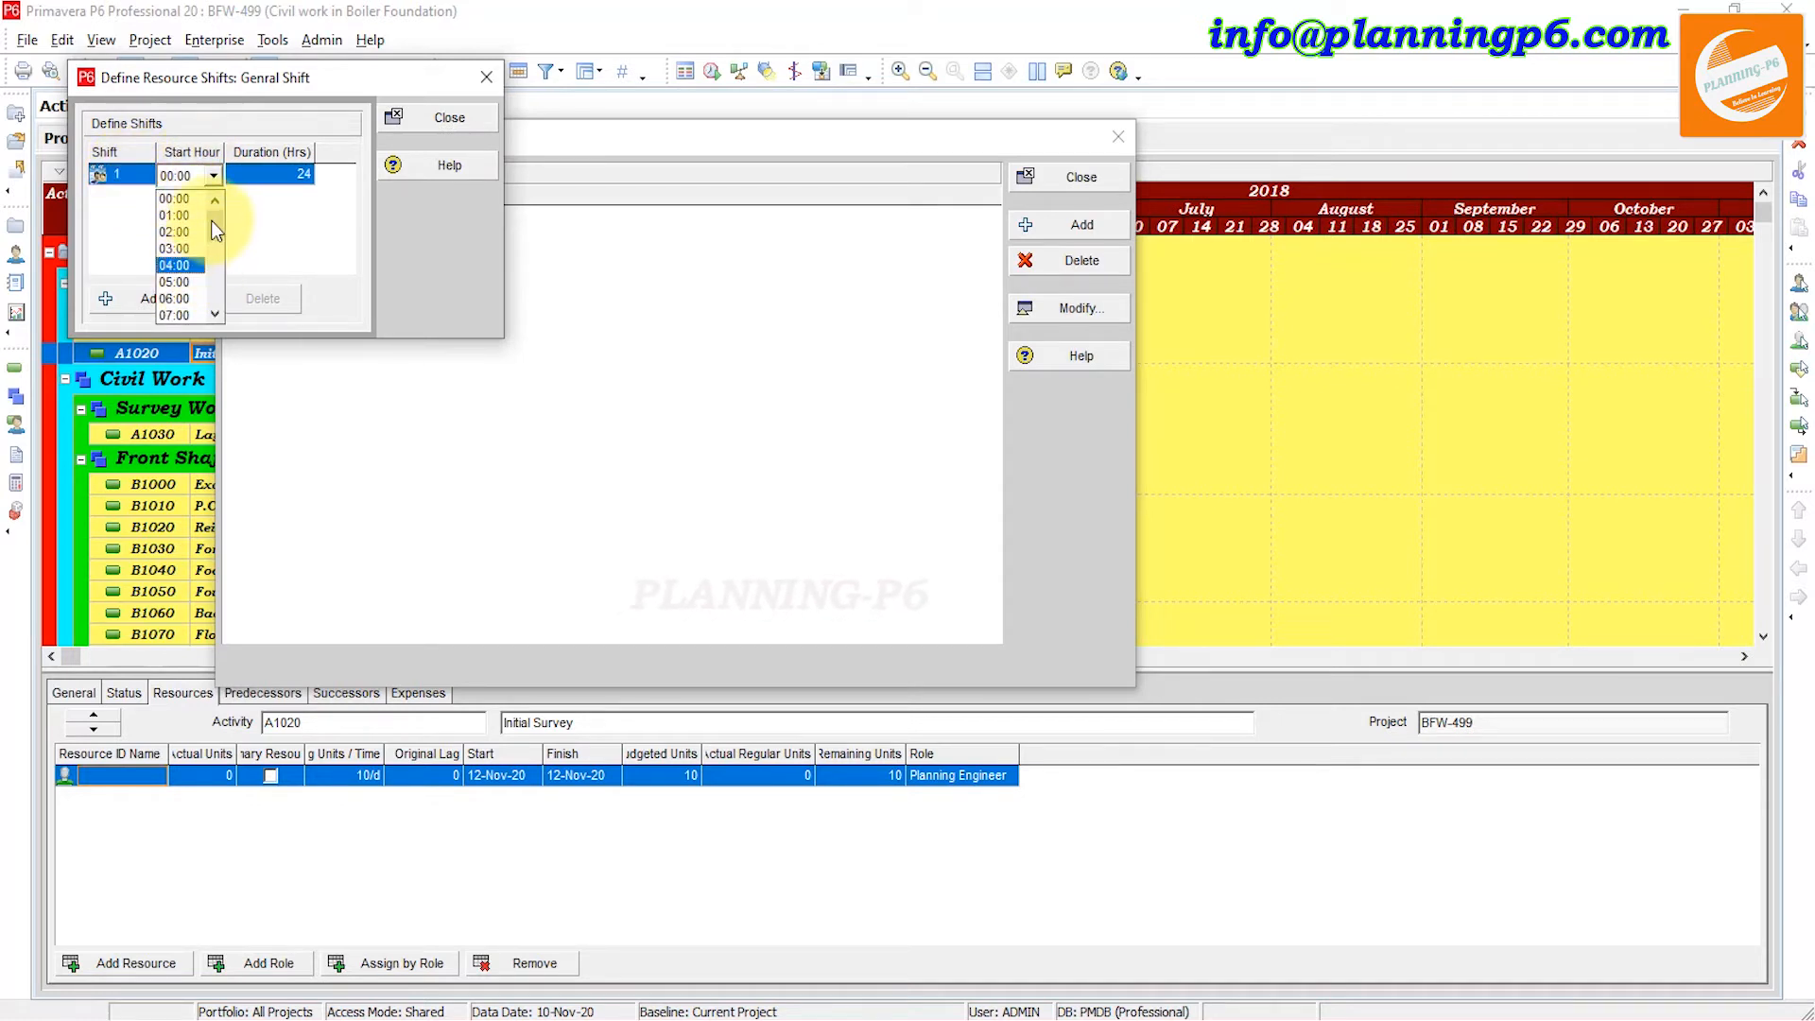
left_click(180, 282)
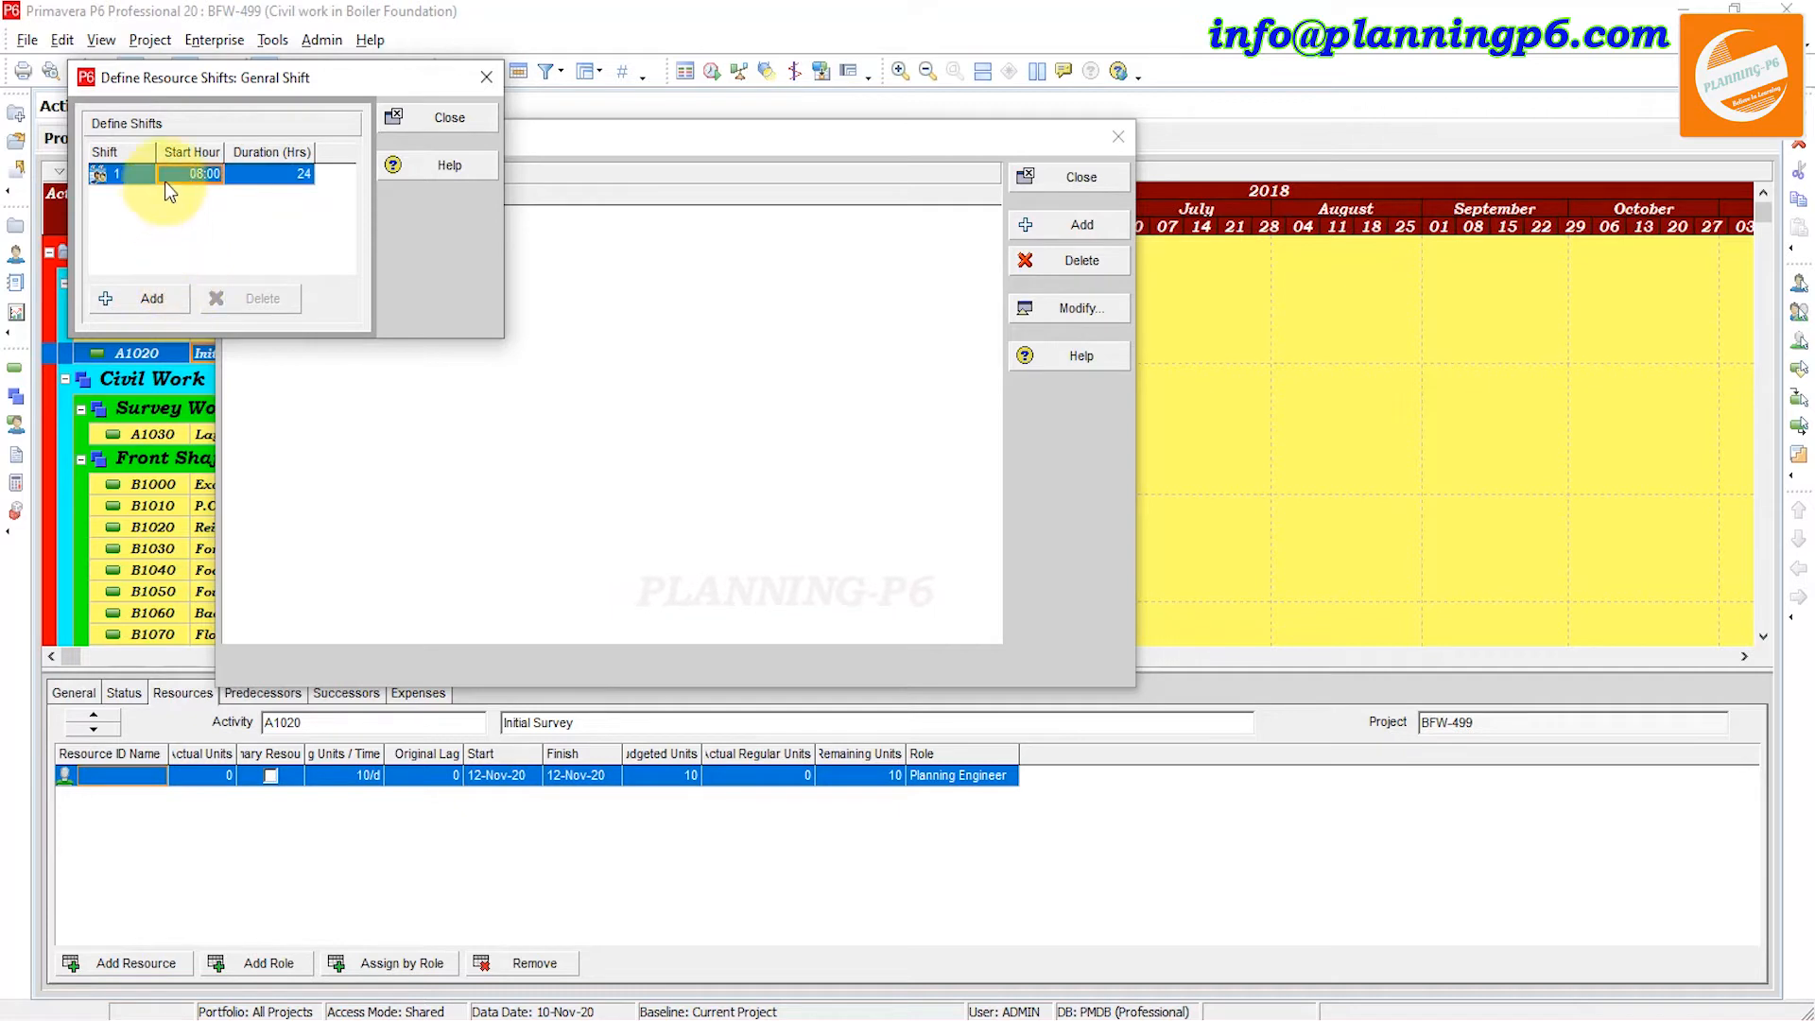
left_click(252, 179)
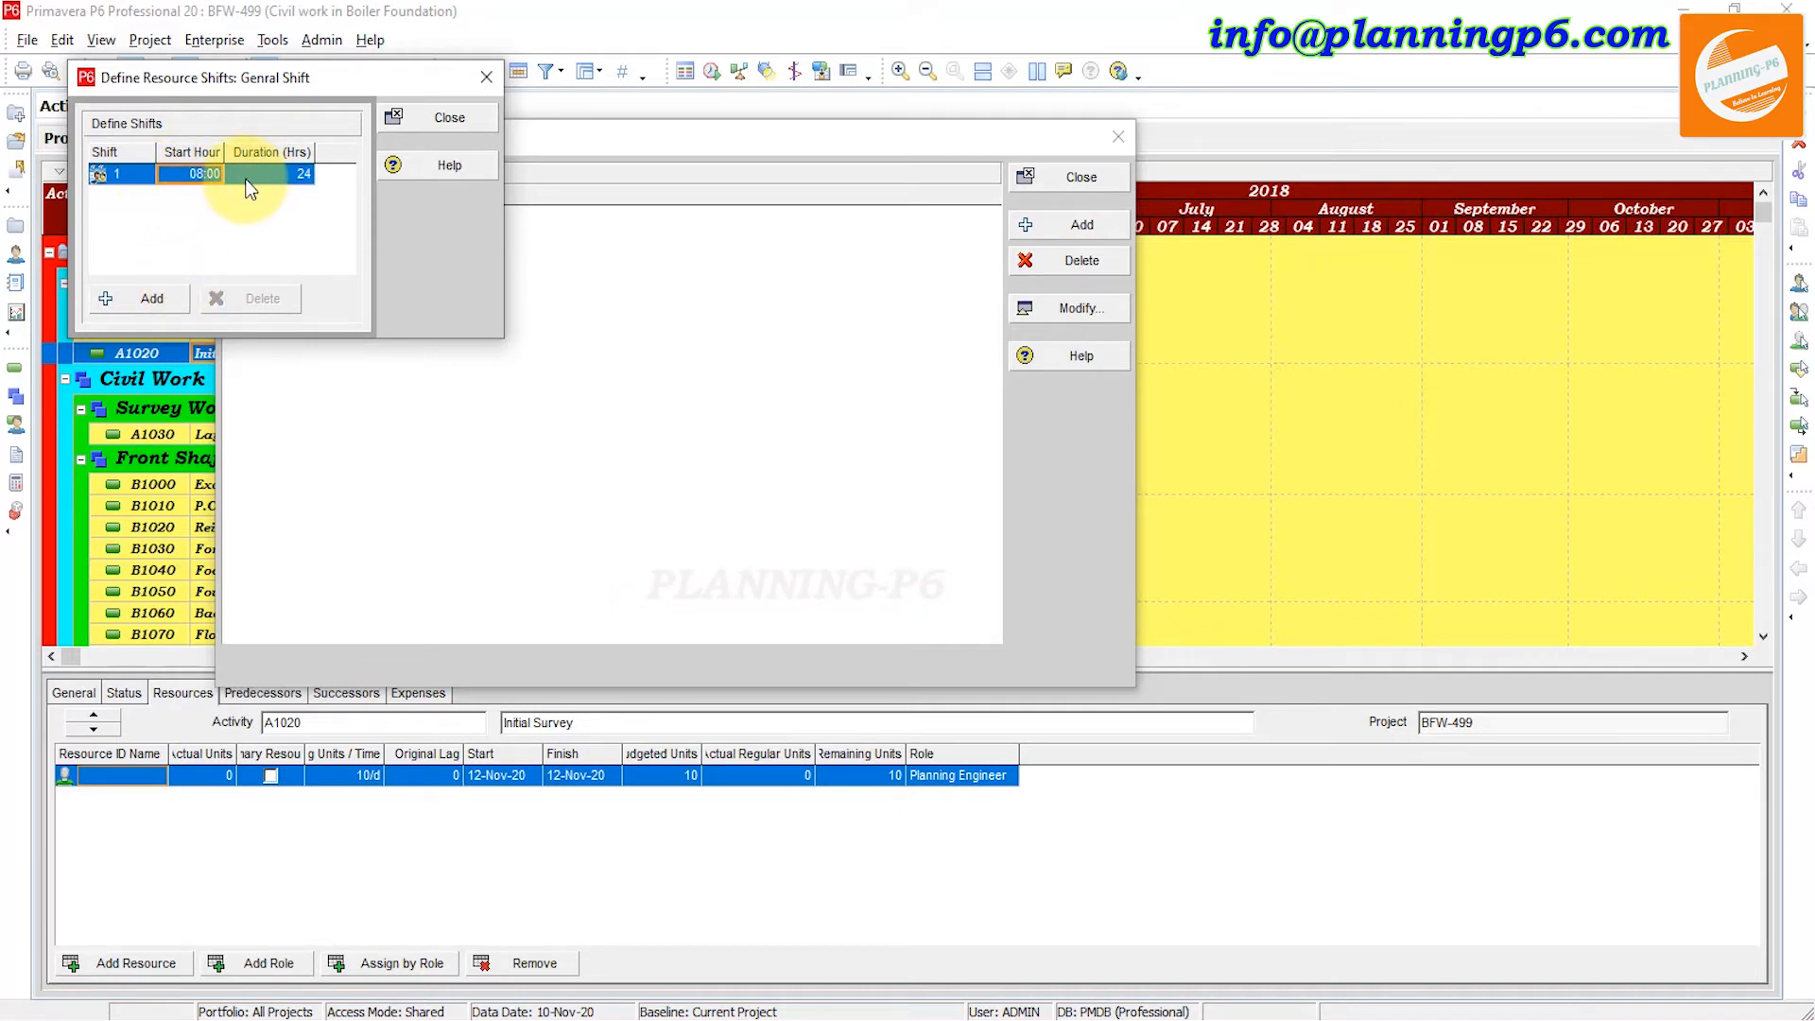
left_click(261, 176)
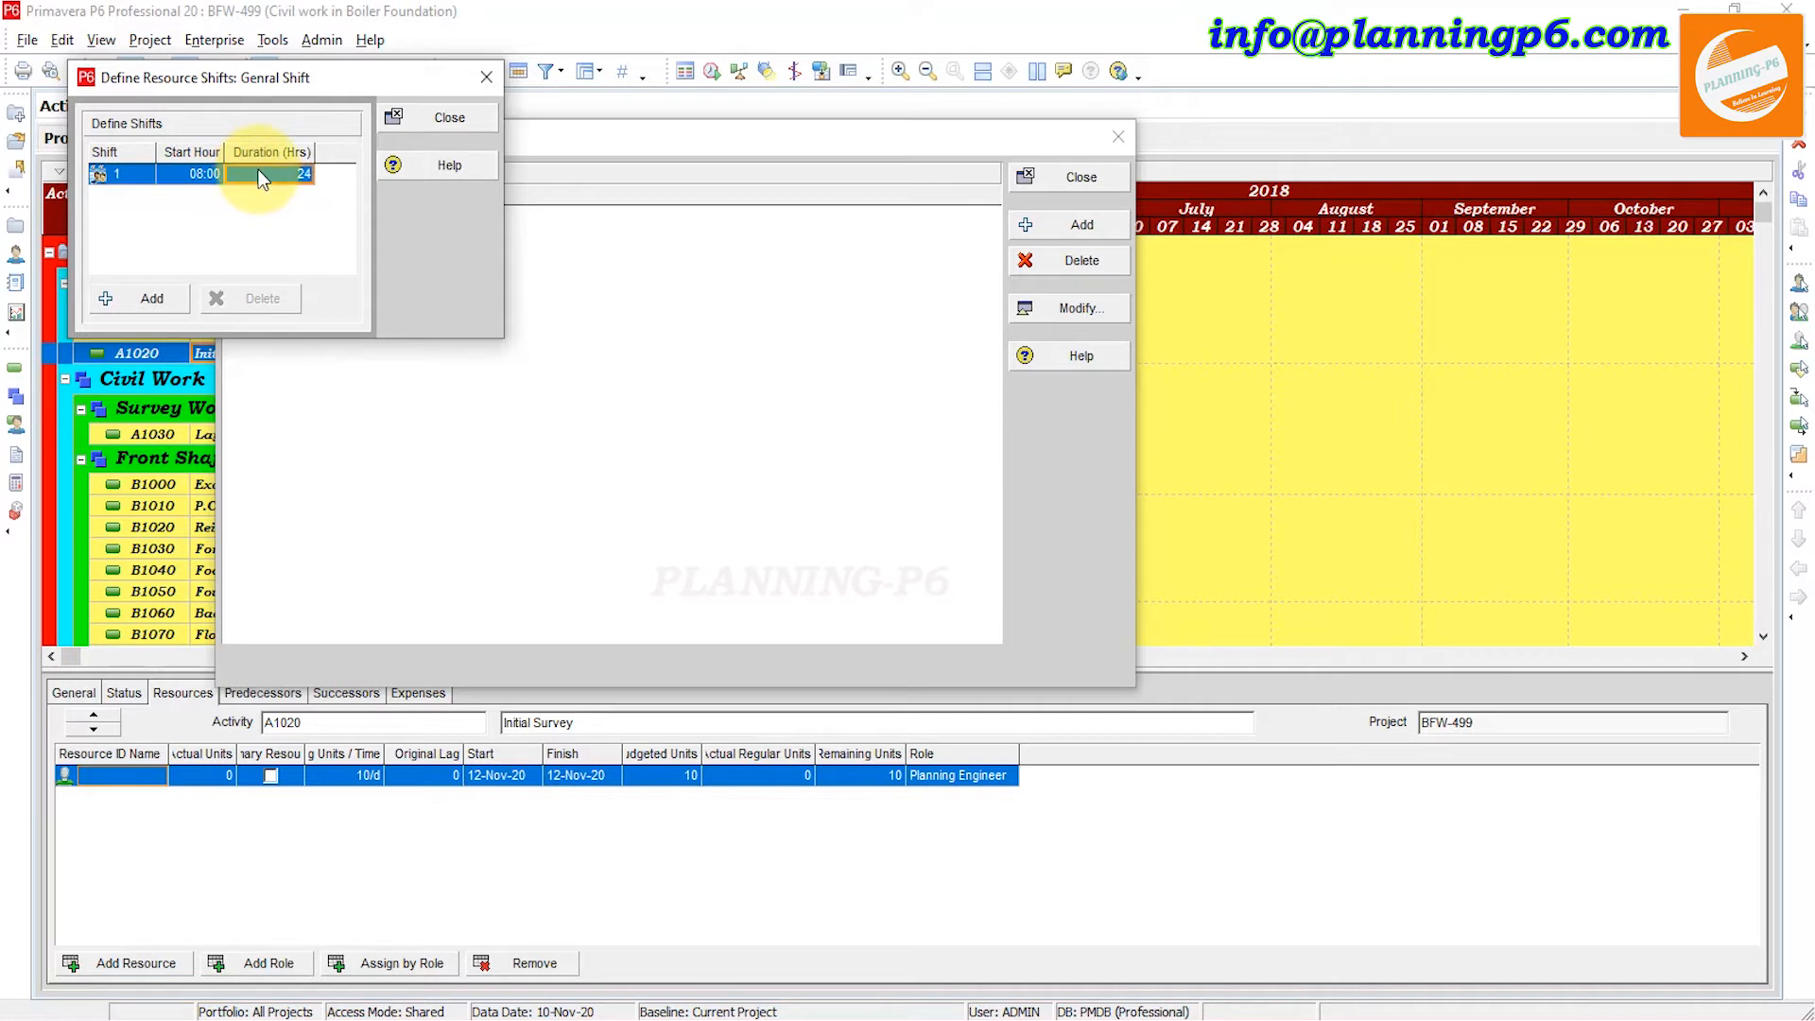
left_click(204, 177)
left_click(204, 178)
left_click(204, 177)
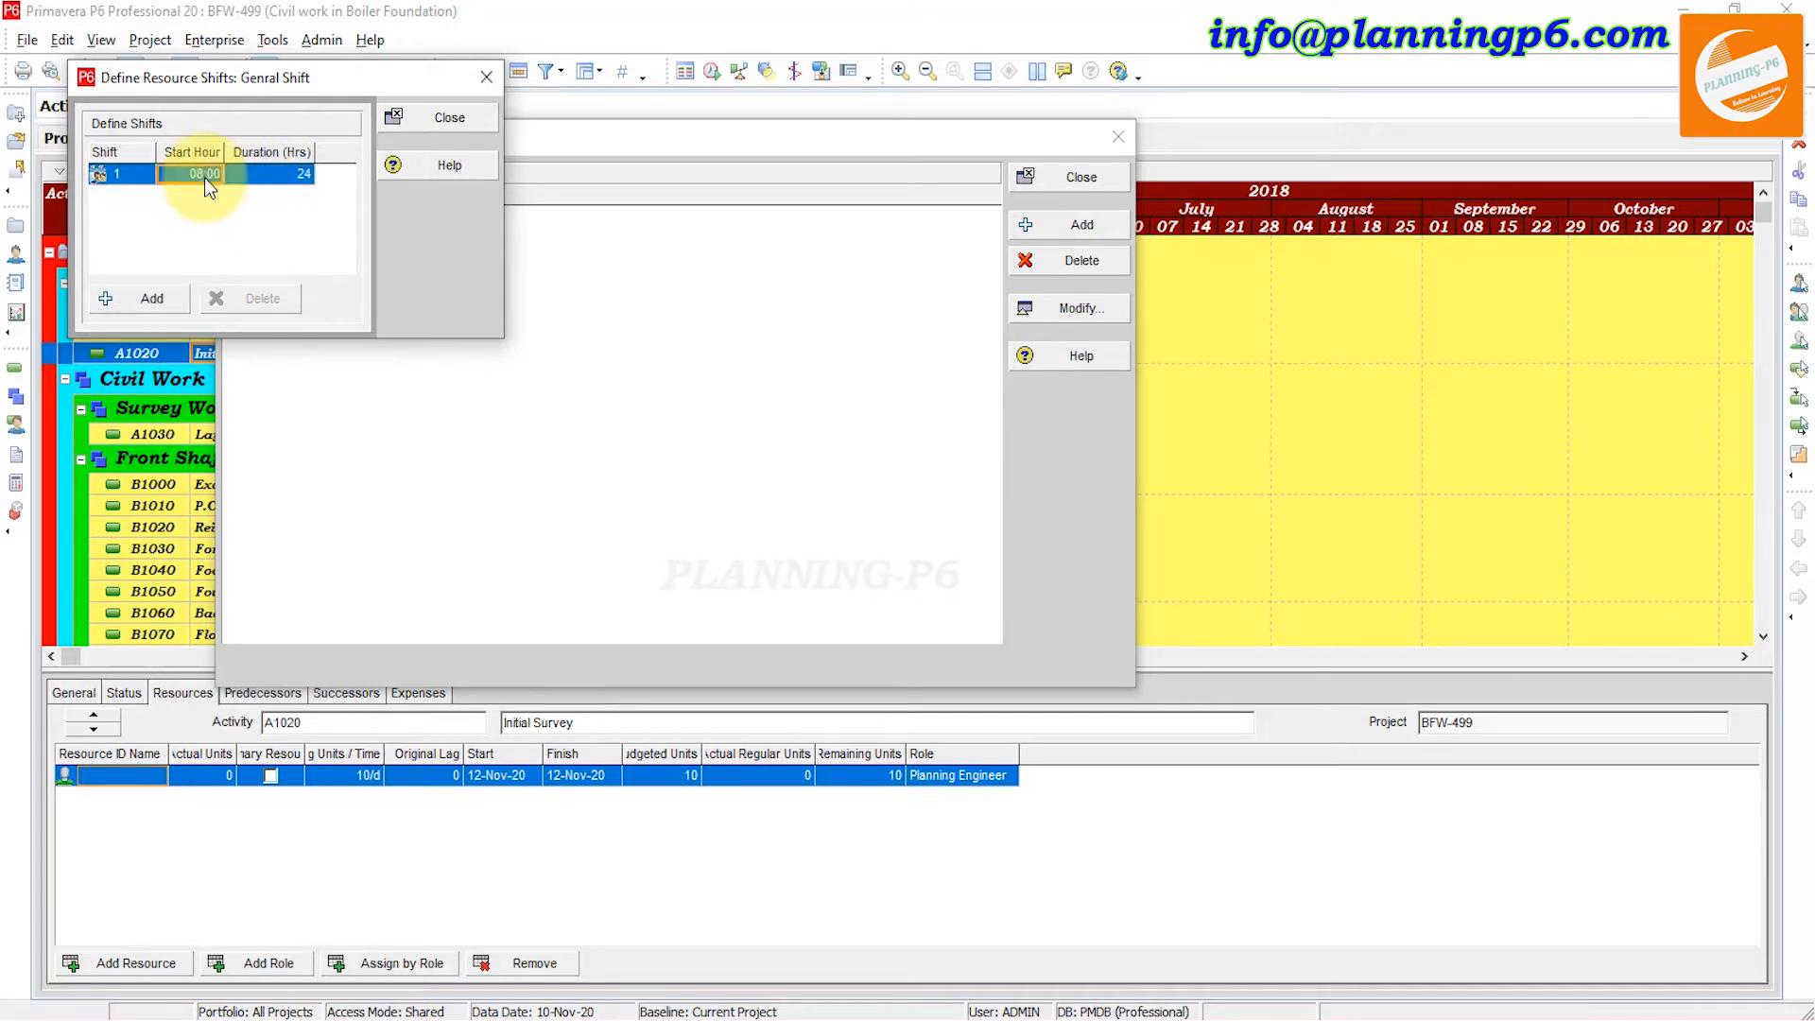
left_click(204, 177)
left_click(261, 174)
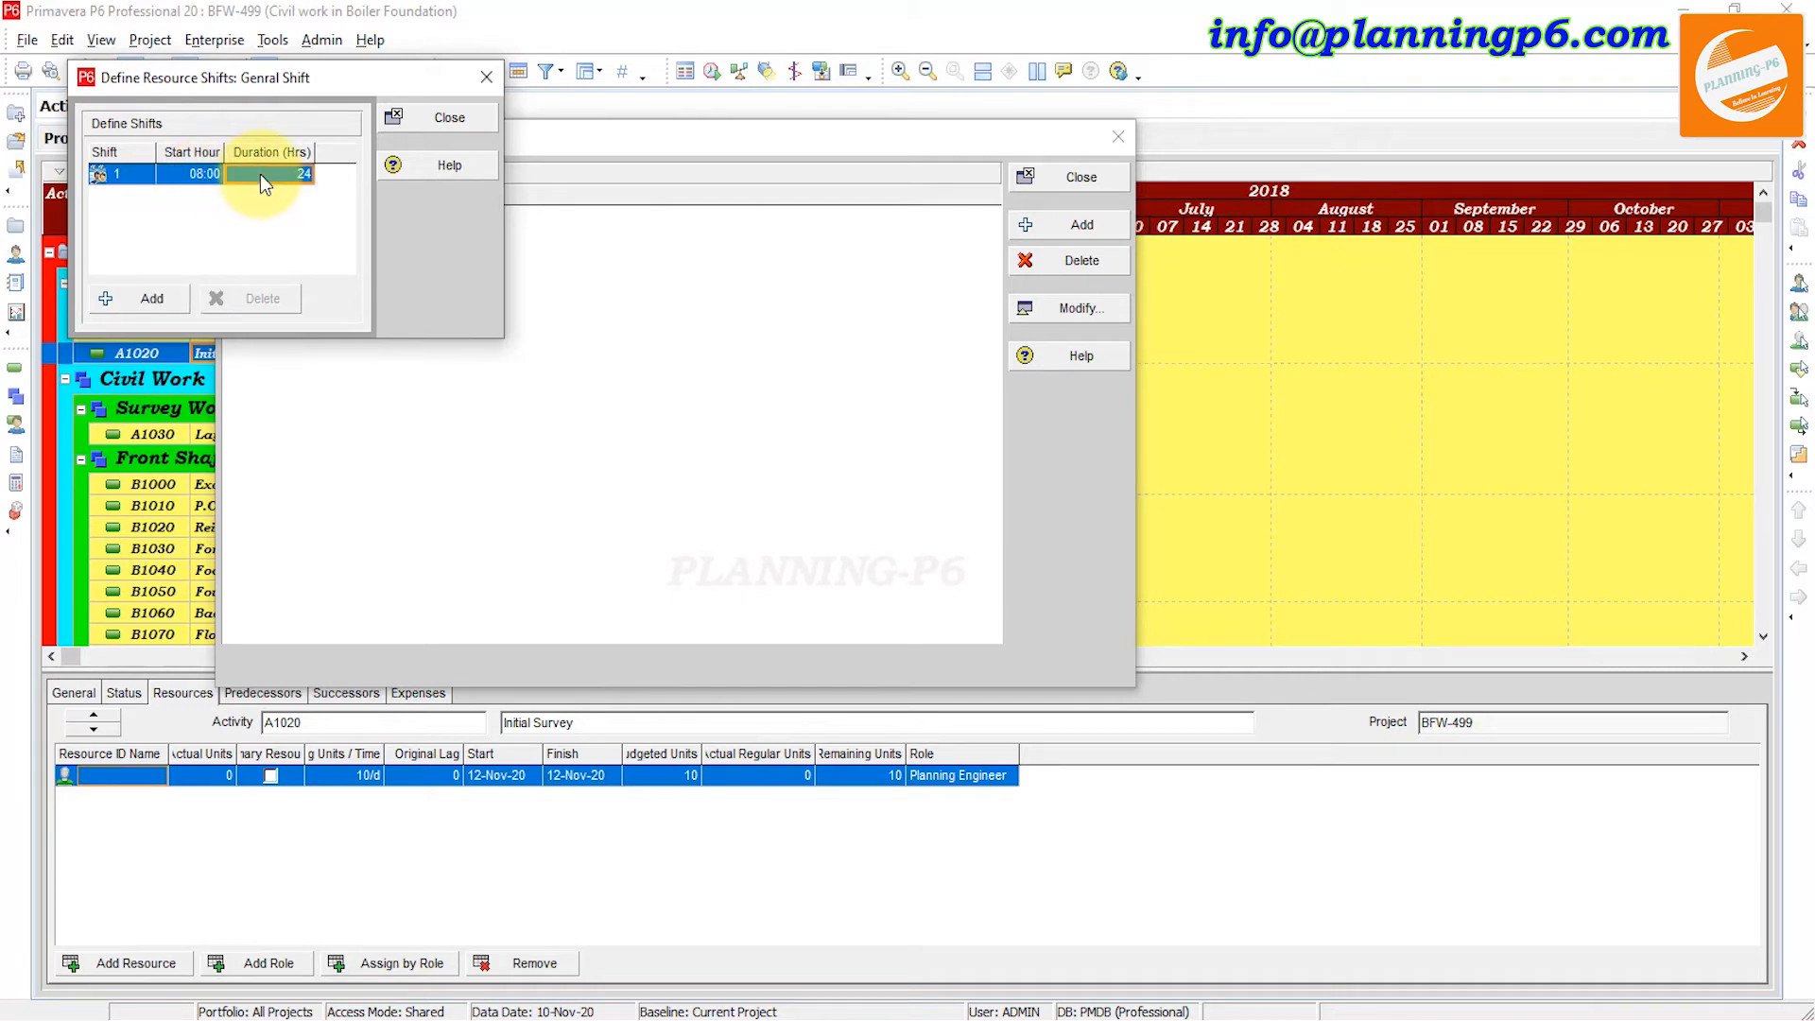
left_click(135, 172)
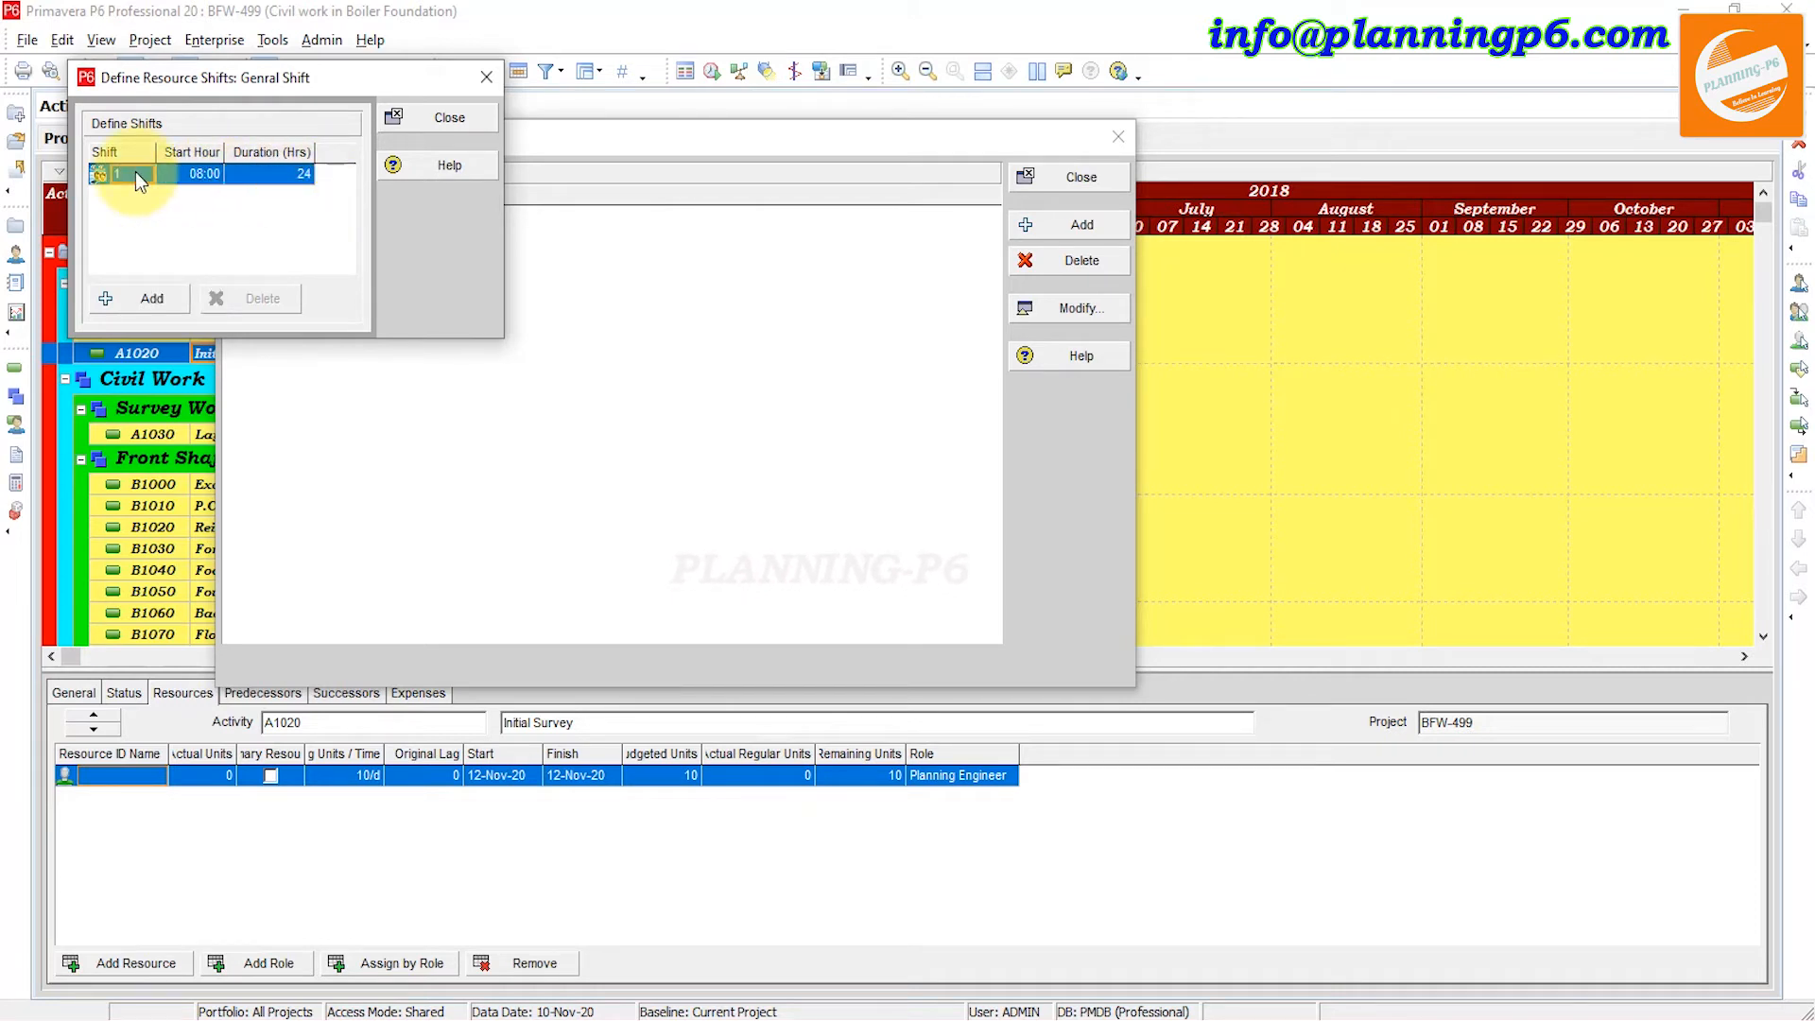
Step: Try adding a second shift row to the Genral Shift definition and delete that row again
left_click(136, 299)
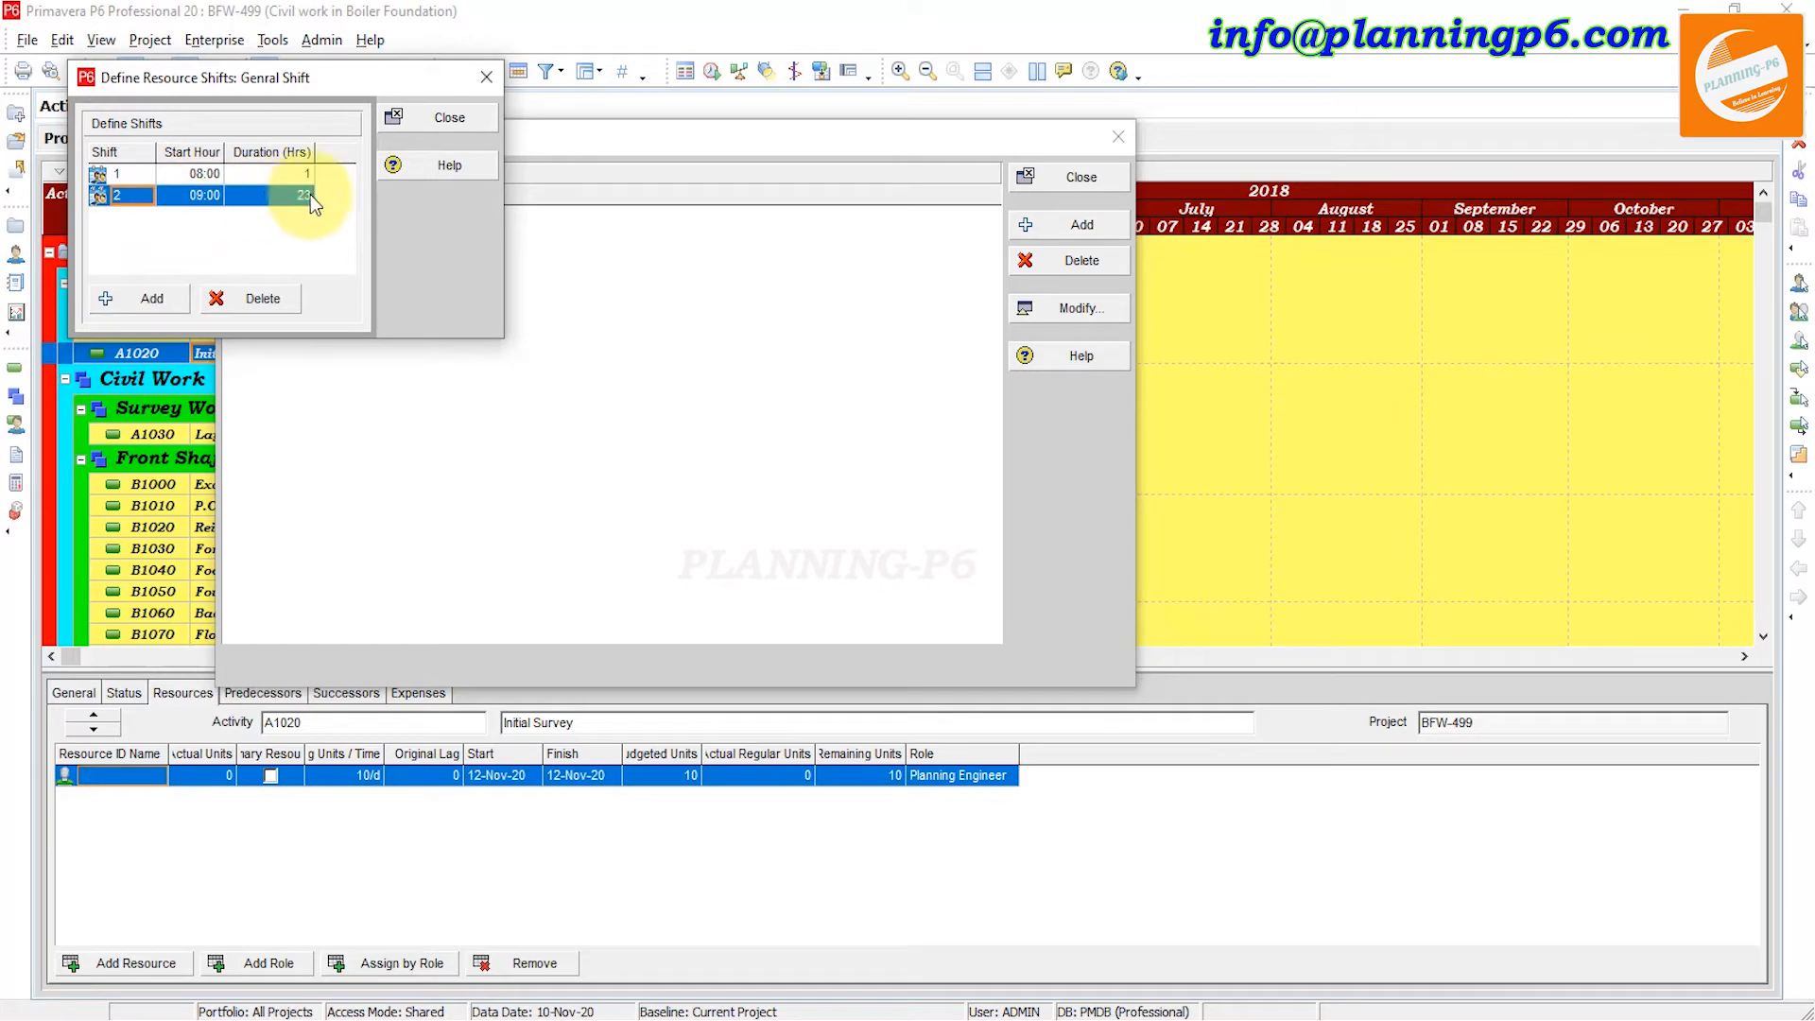
left_click(284, 176)
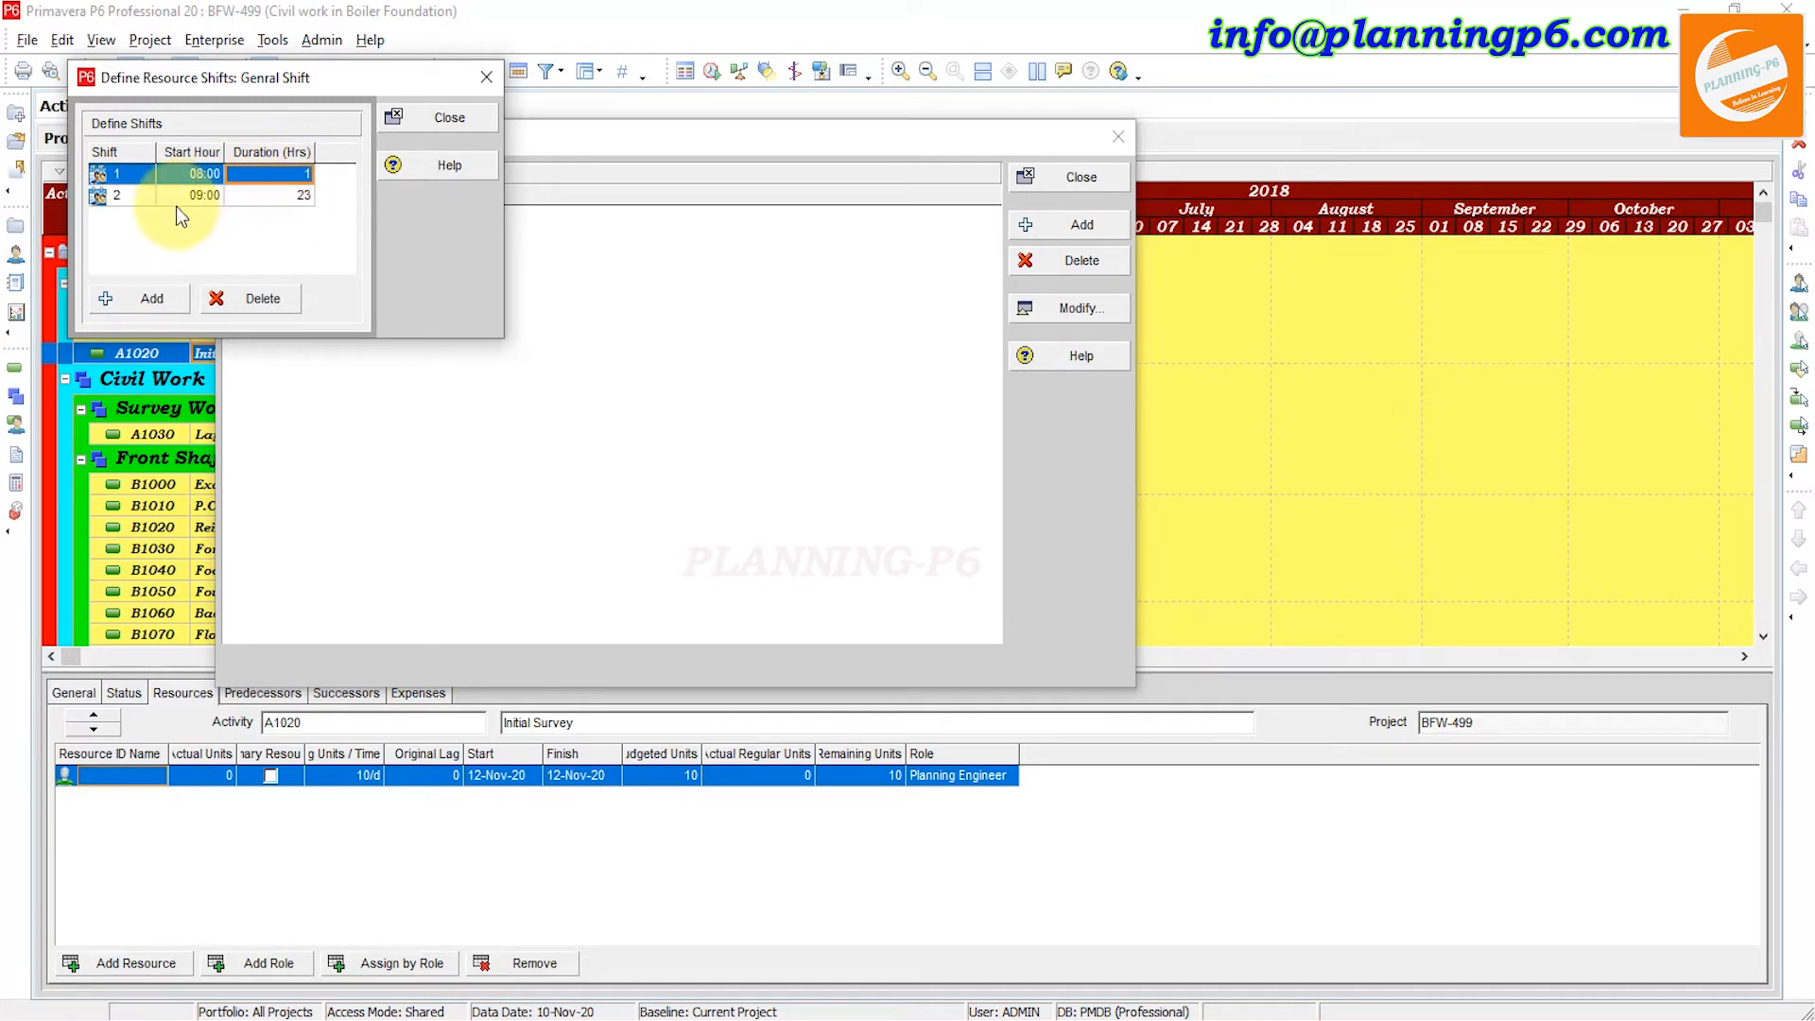
left_click(140, 179)
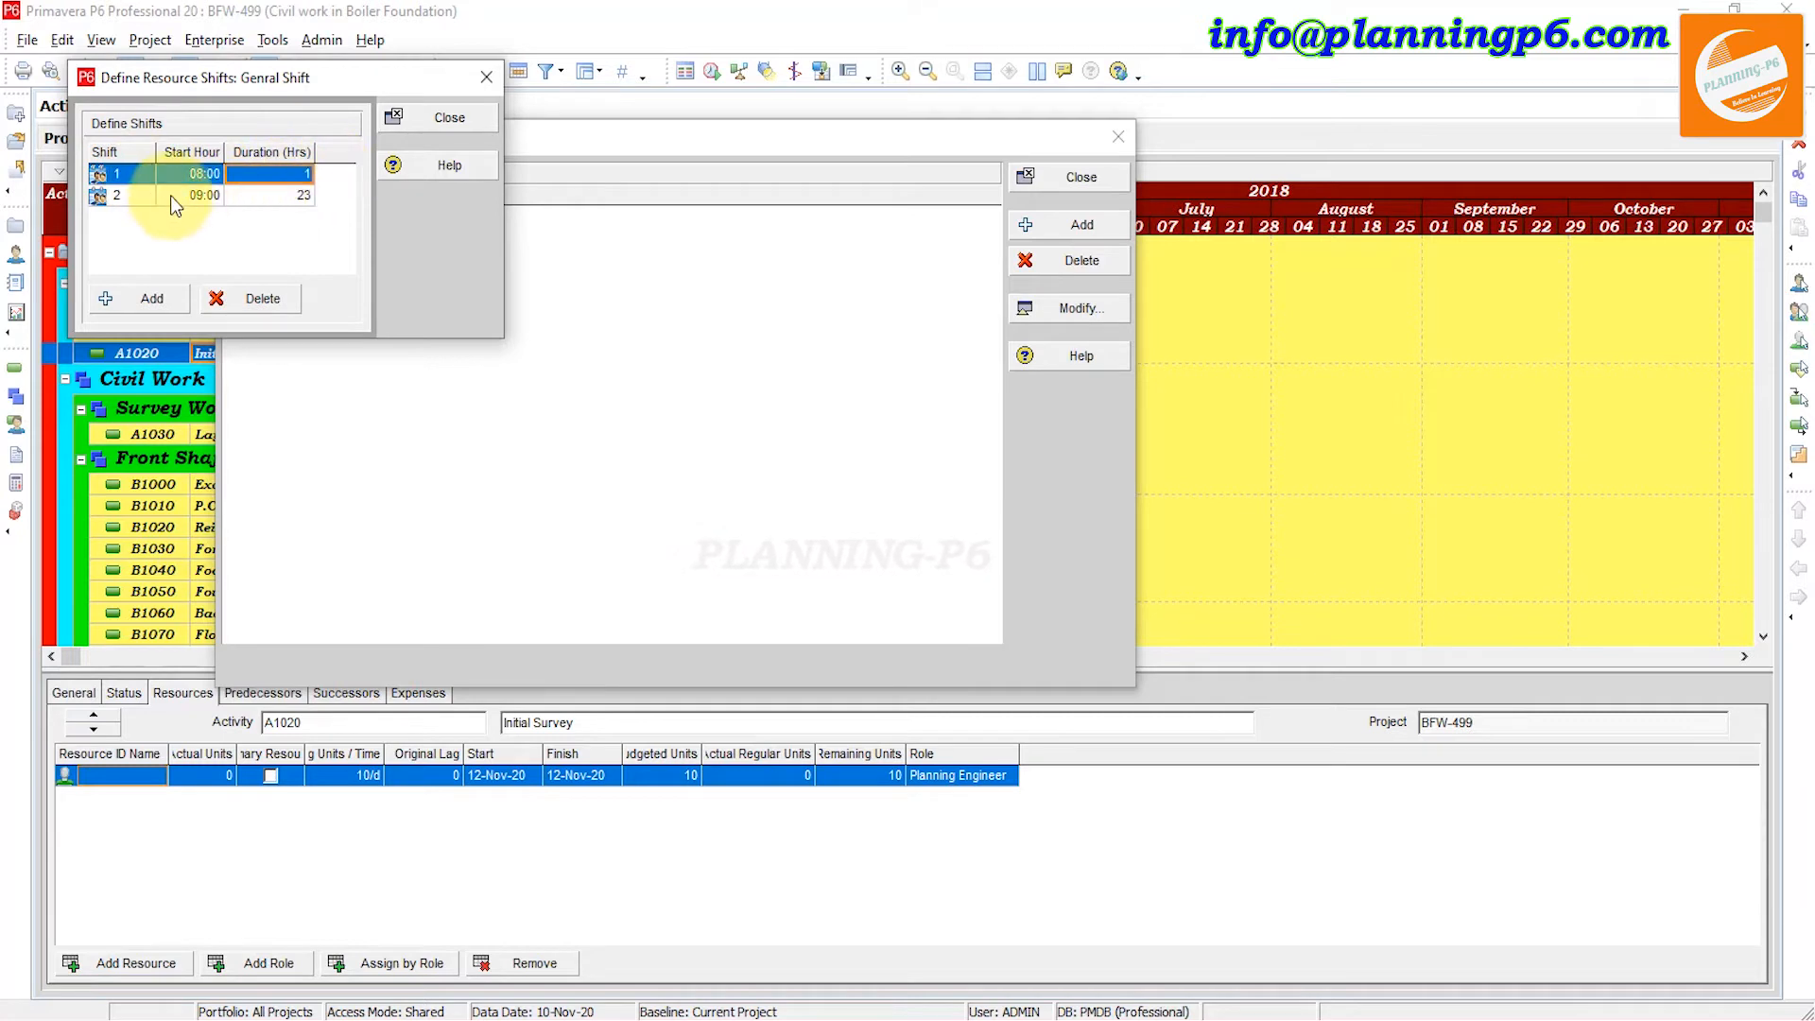
left_click(275, 176)
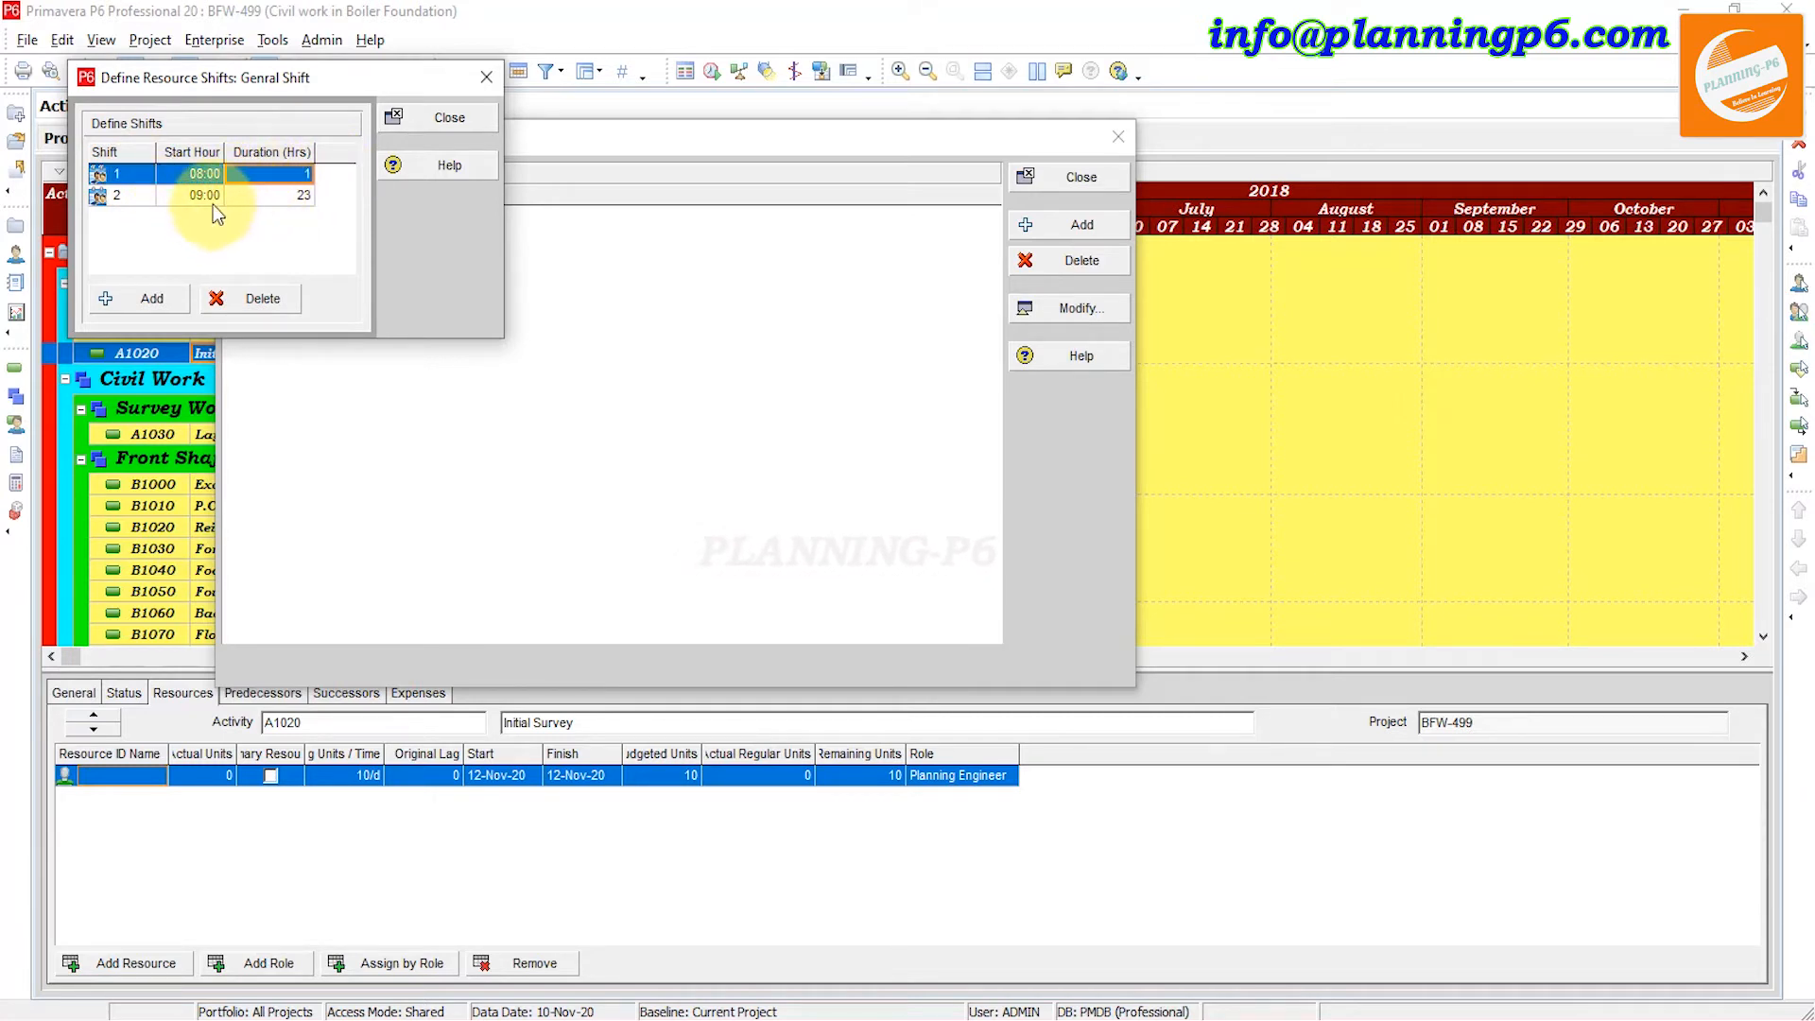
left_click(134, 199)
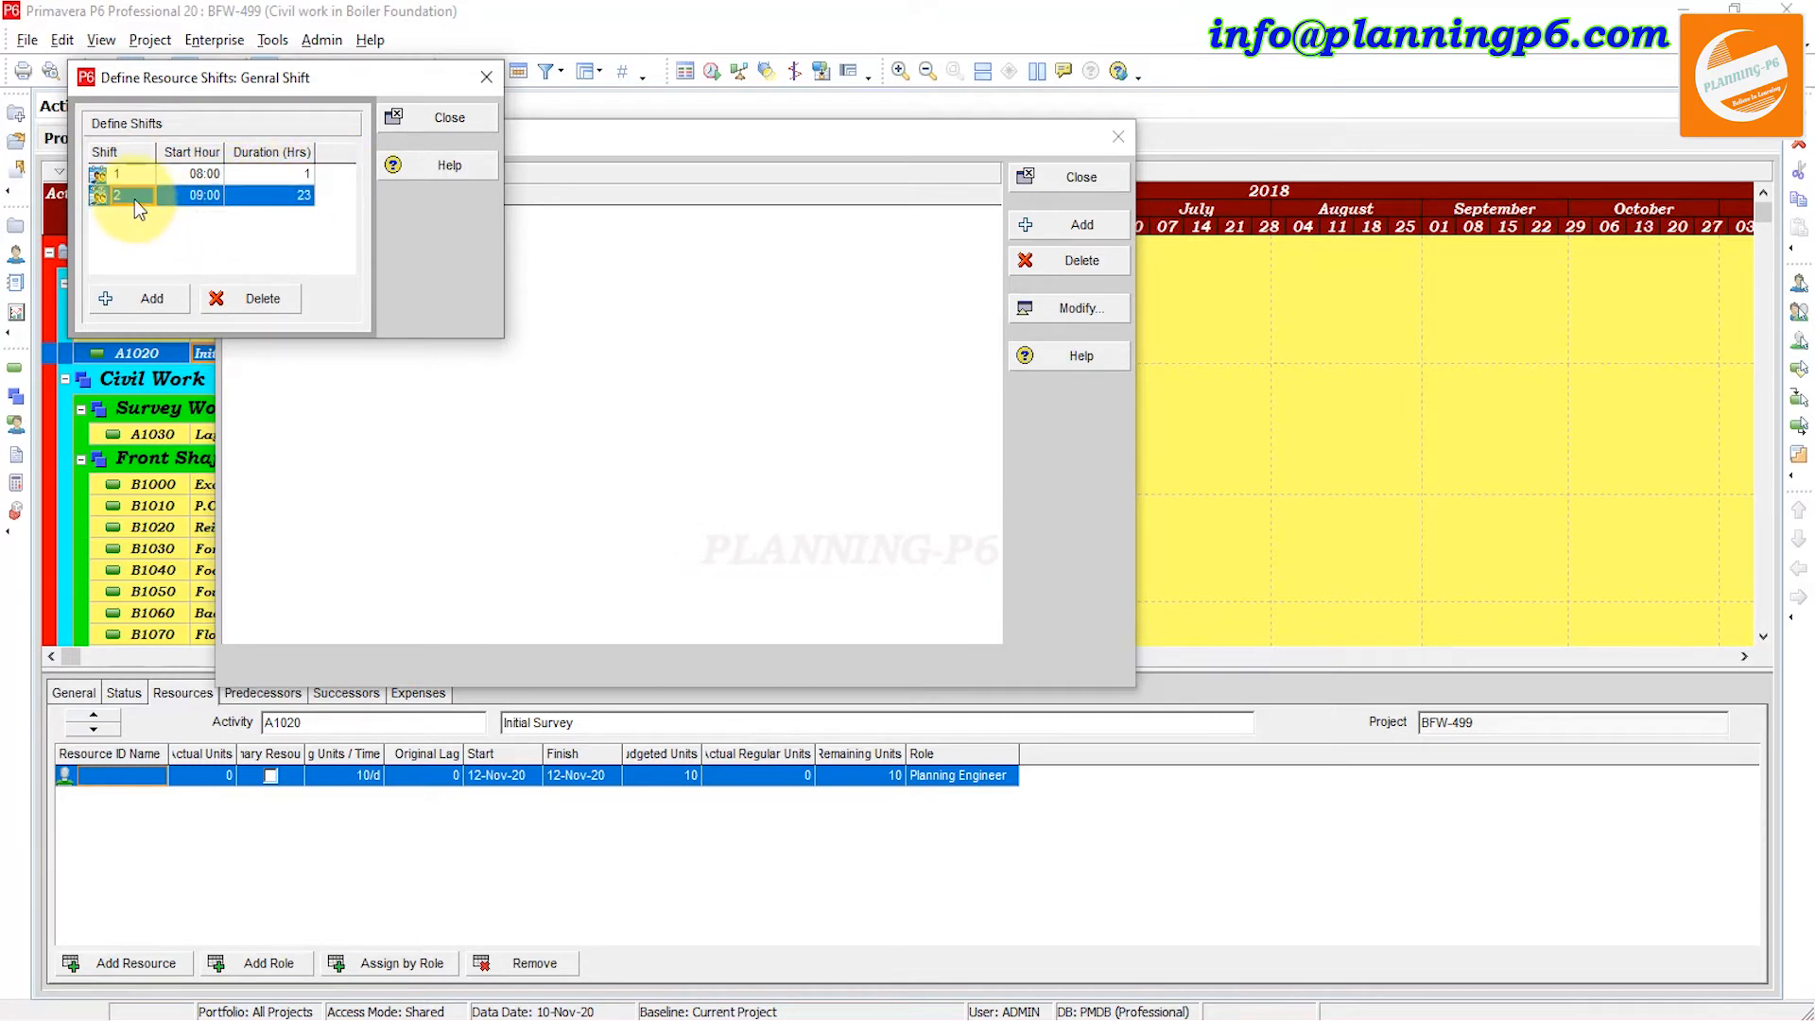
left_click(261, 298)
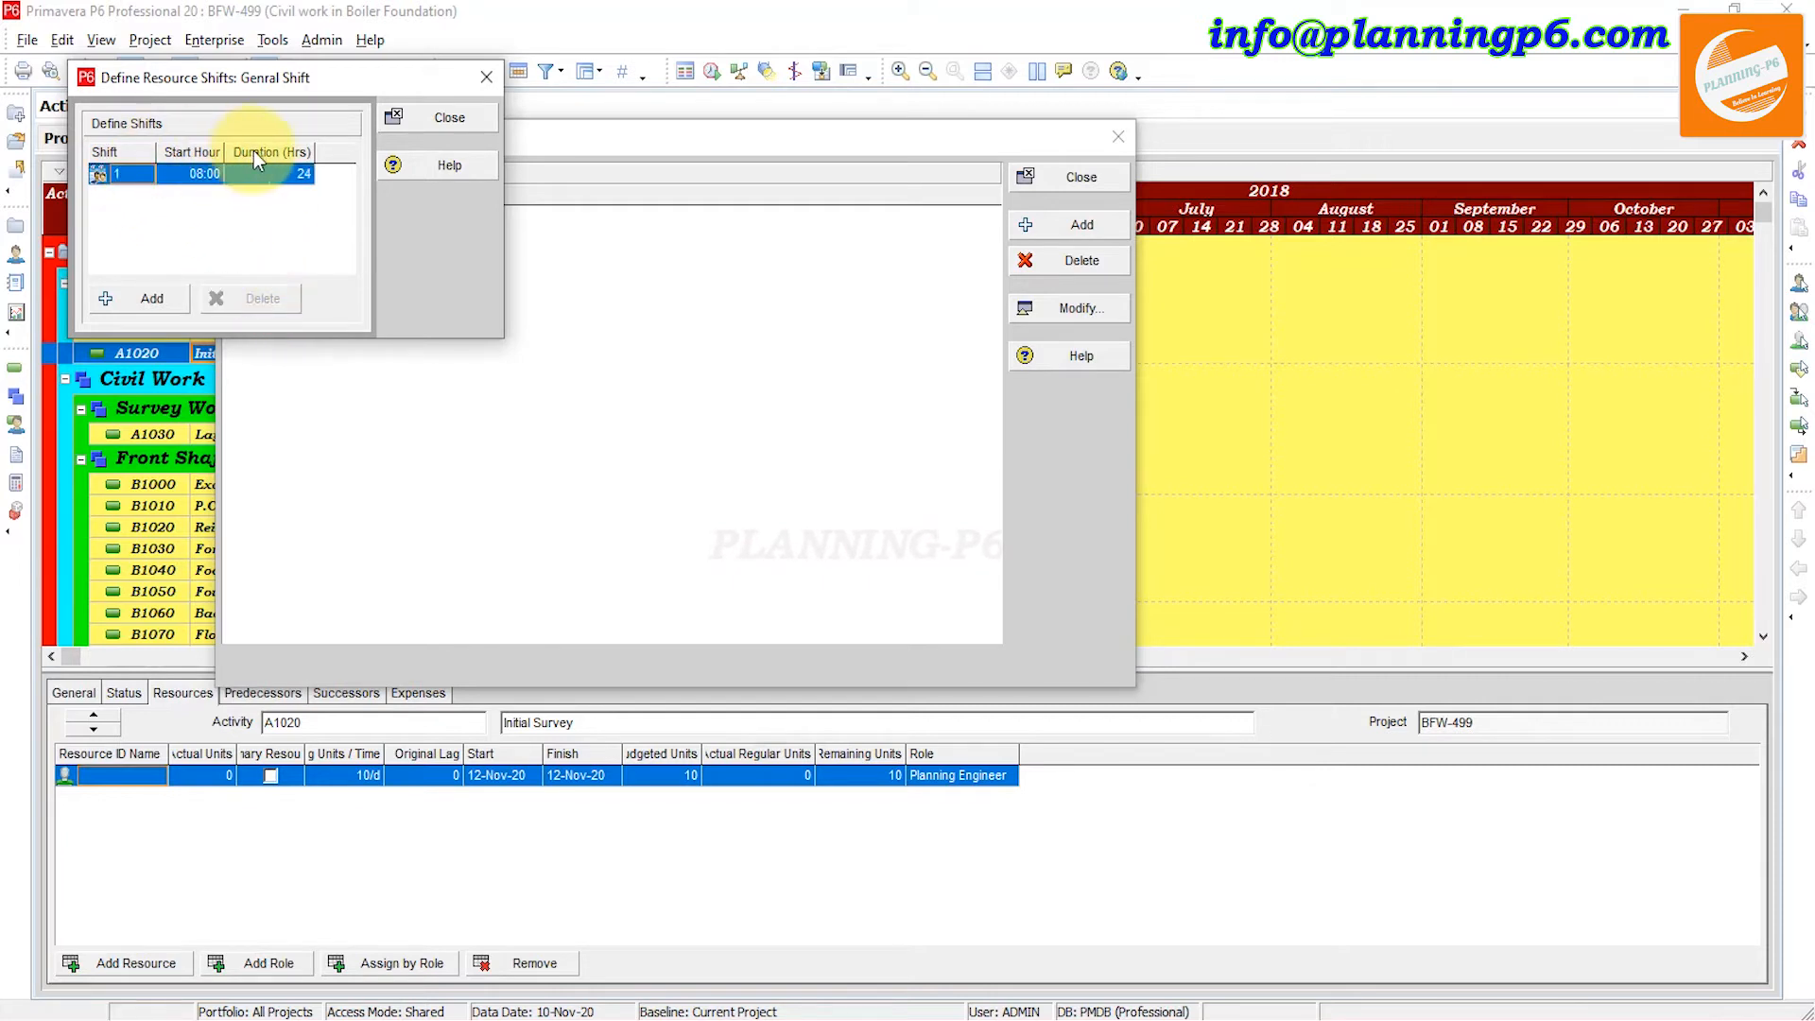
Step: Close the Genral Shift definition and select 2 - Shift in the list of resource shifts
left_click(264, 176)
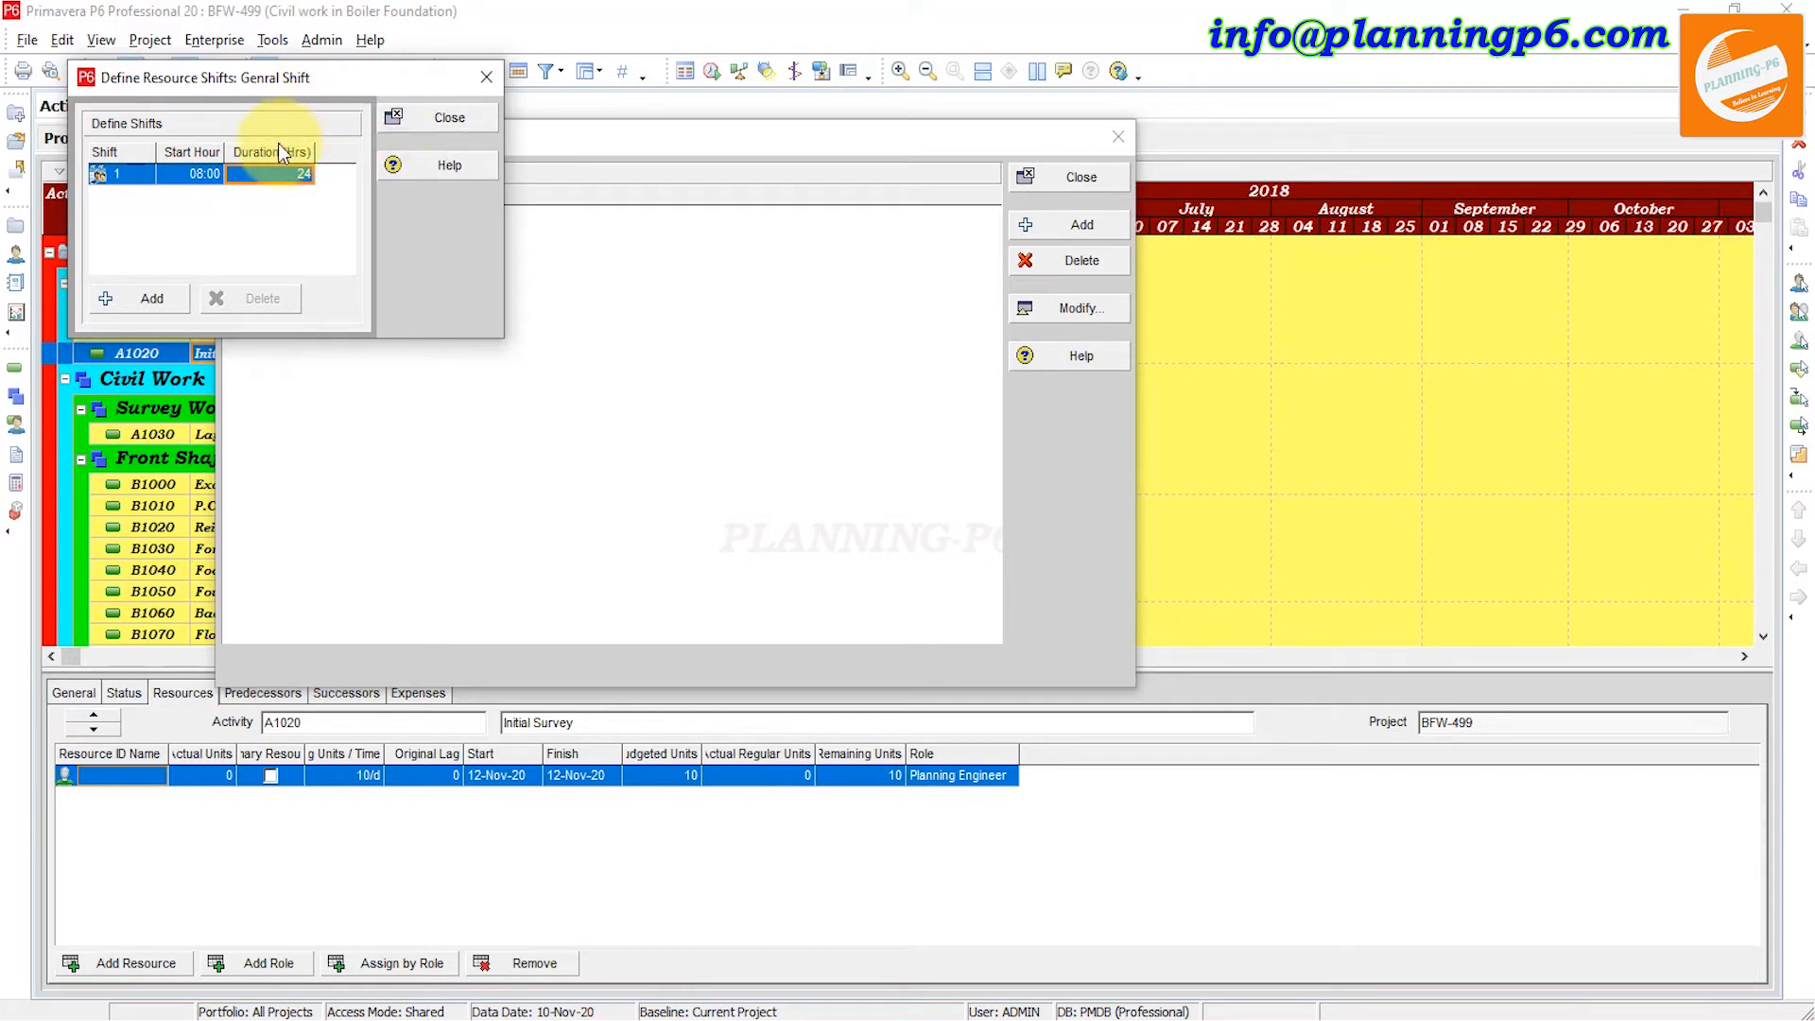
left_click(435, 121)
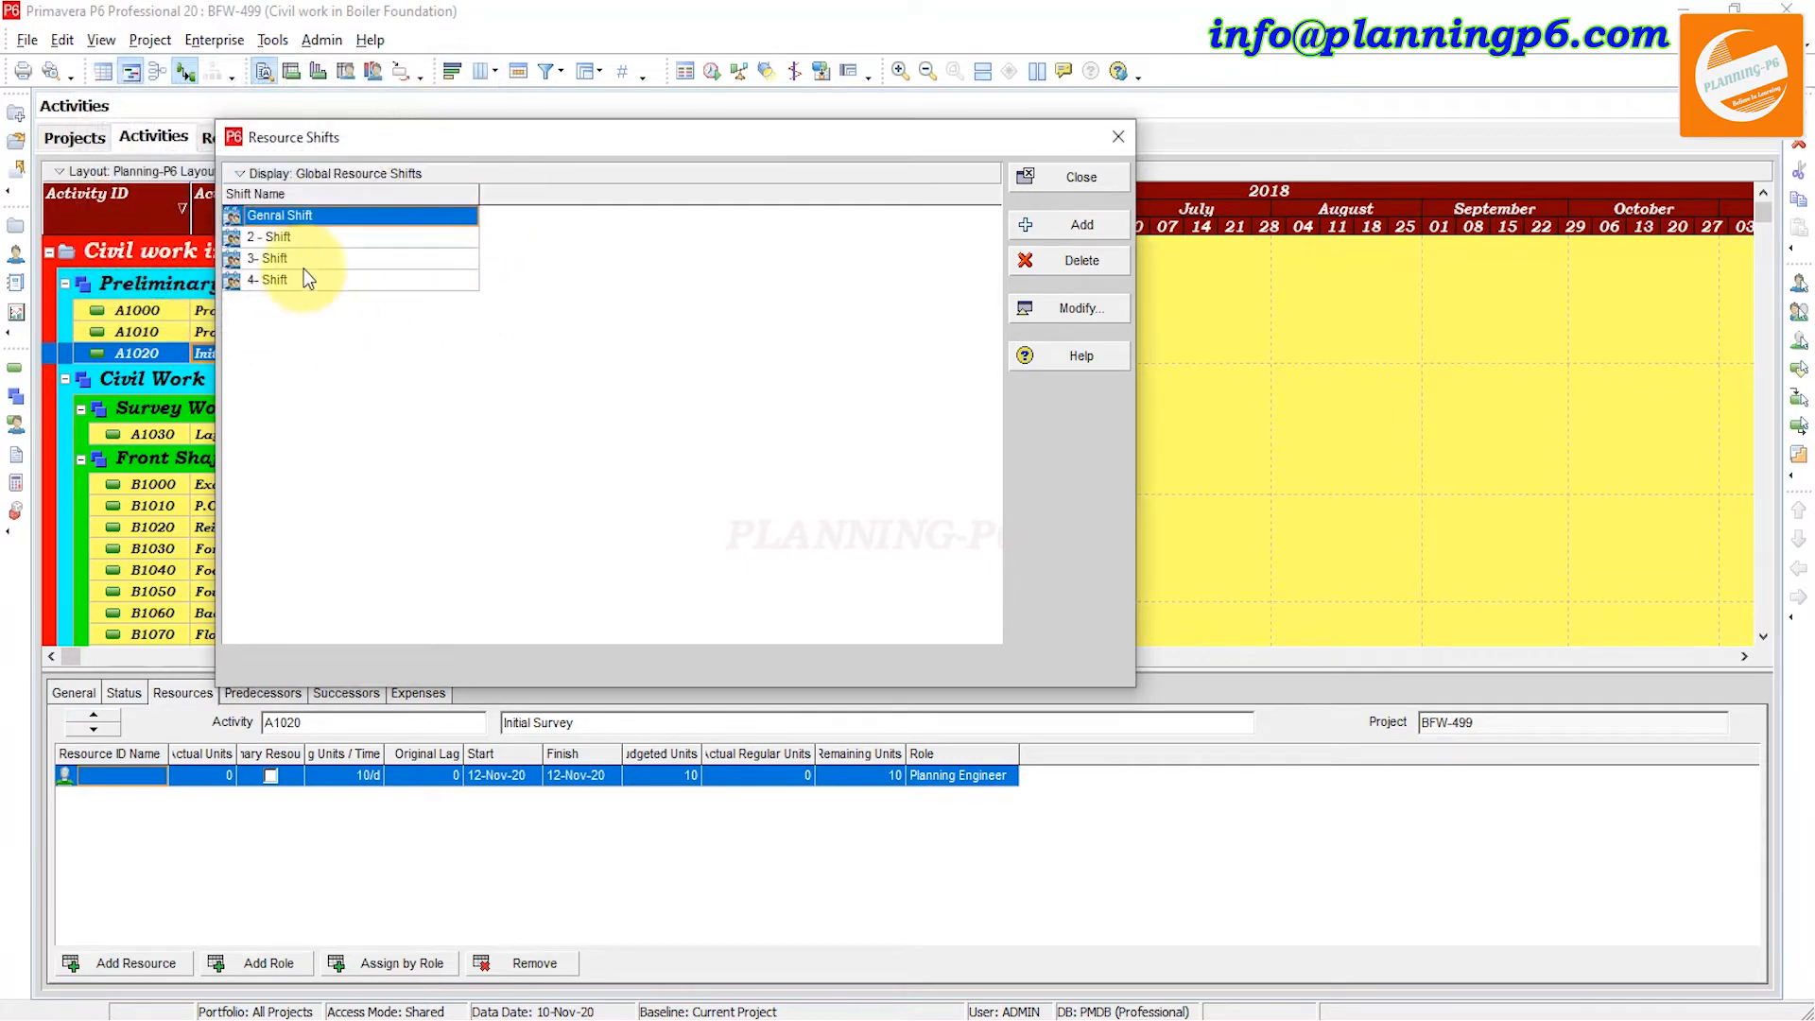
left_click(318, 238)
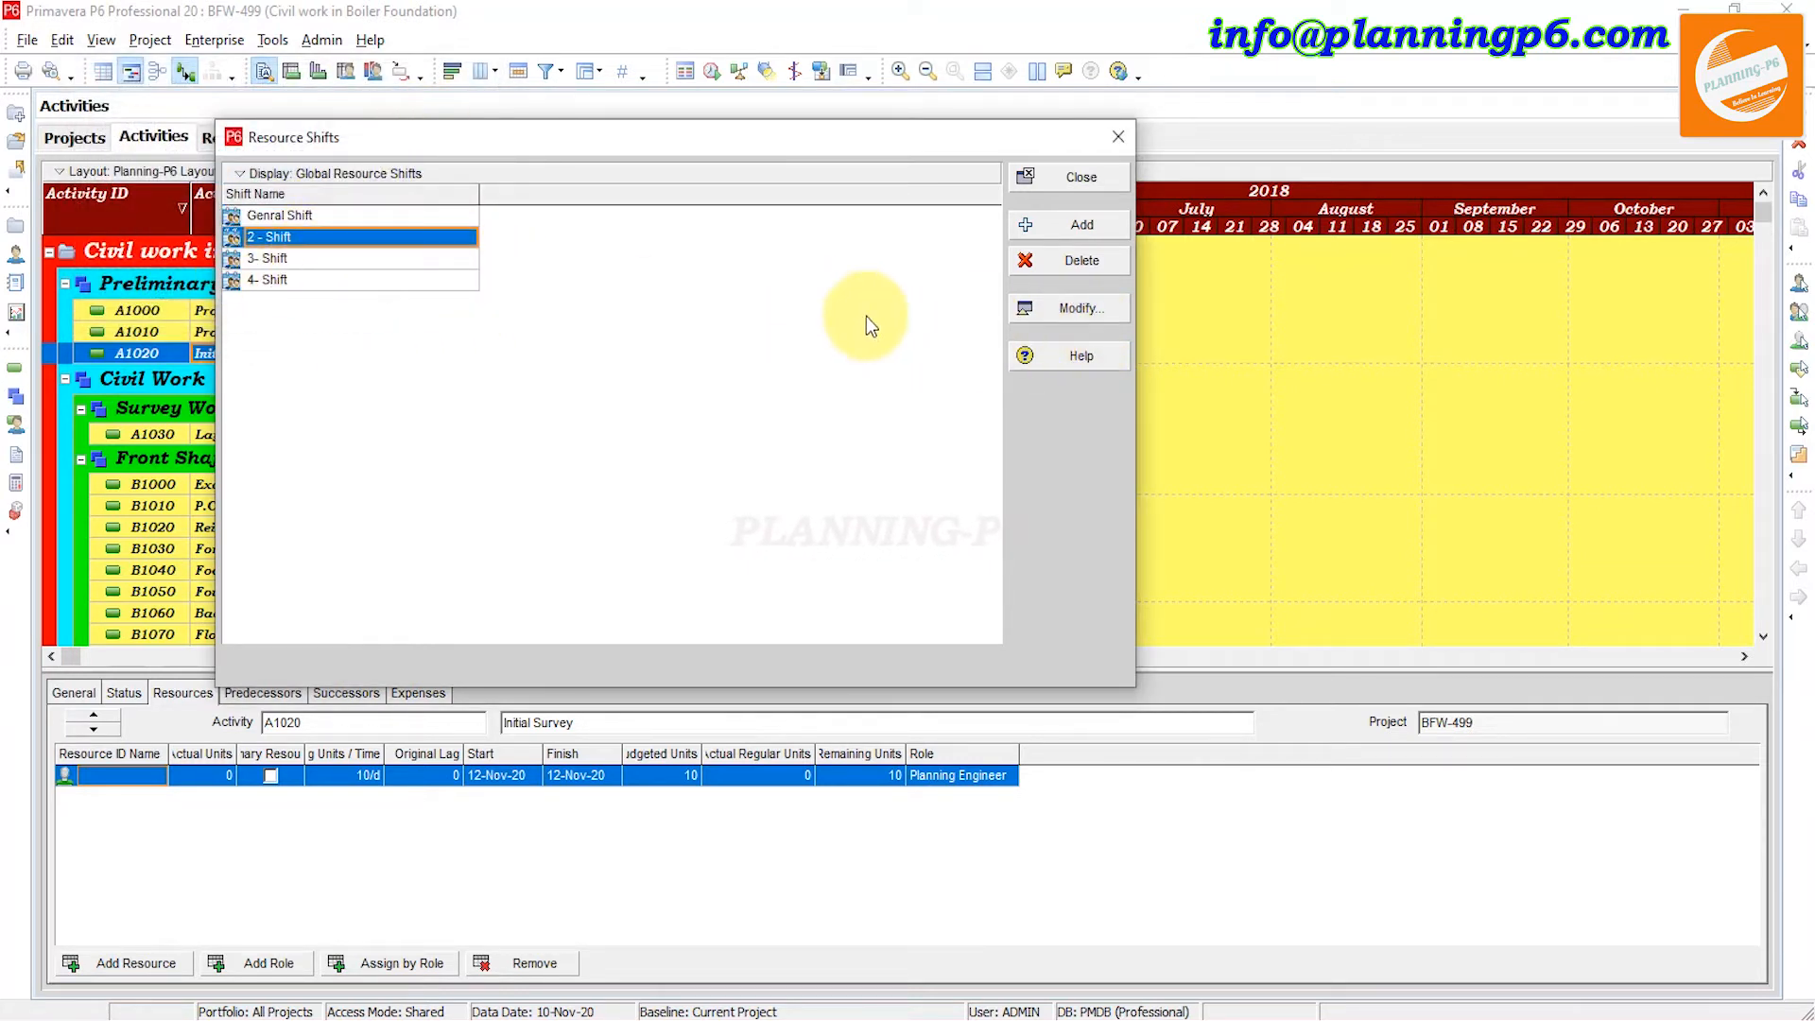
Step: Open the 2 - Shift definition for modification, add a second shift row and set the start hour of shift 1 to 08:00
left_click(1072, 312)
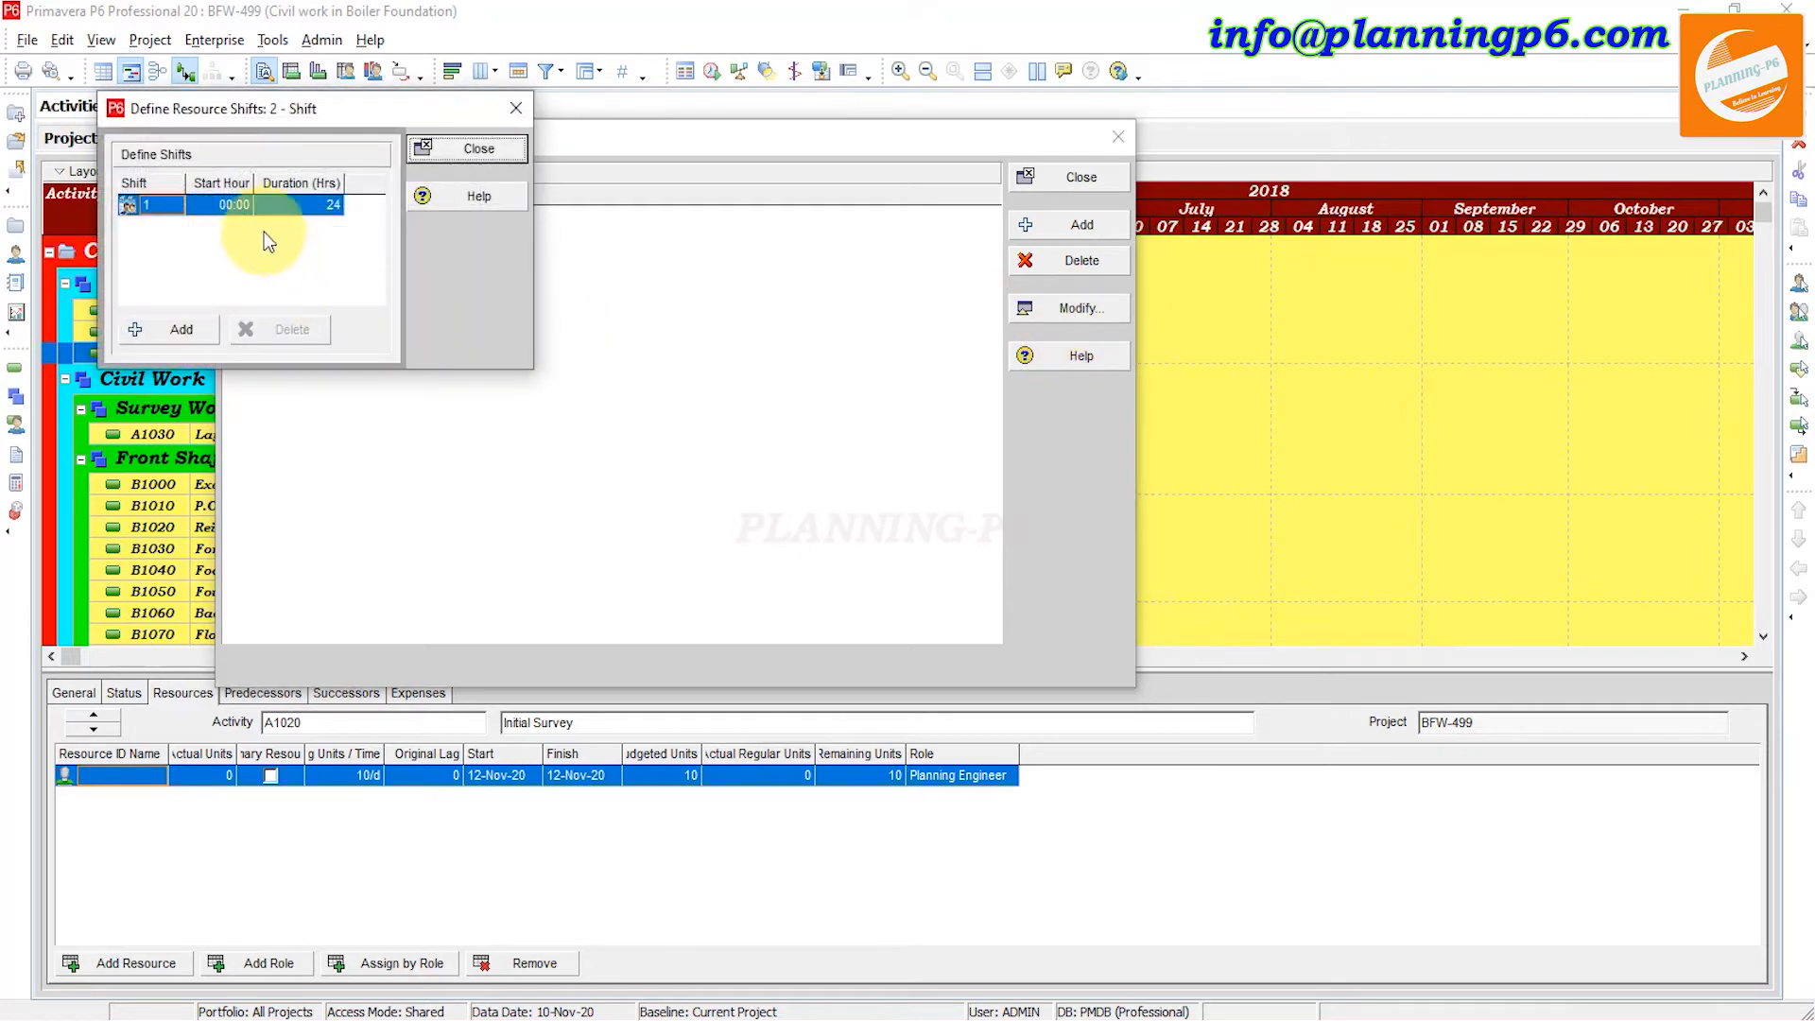
left_click(170, 329)
left_click(170, 208)
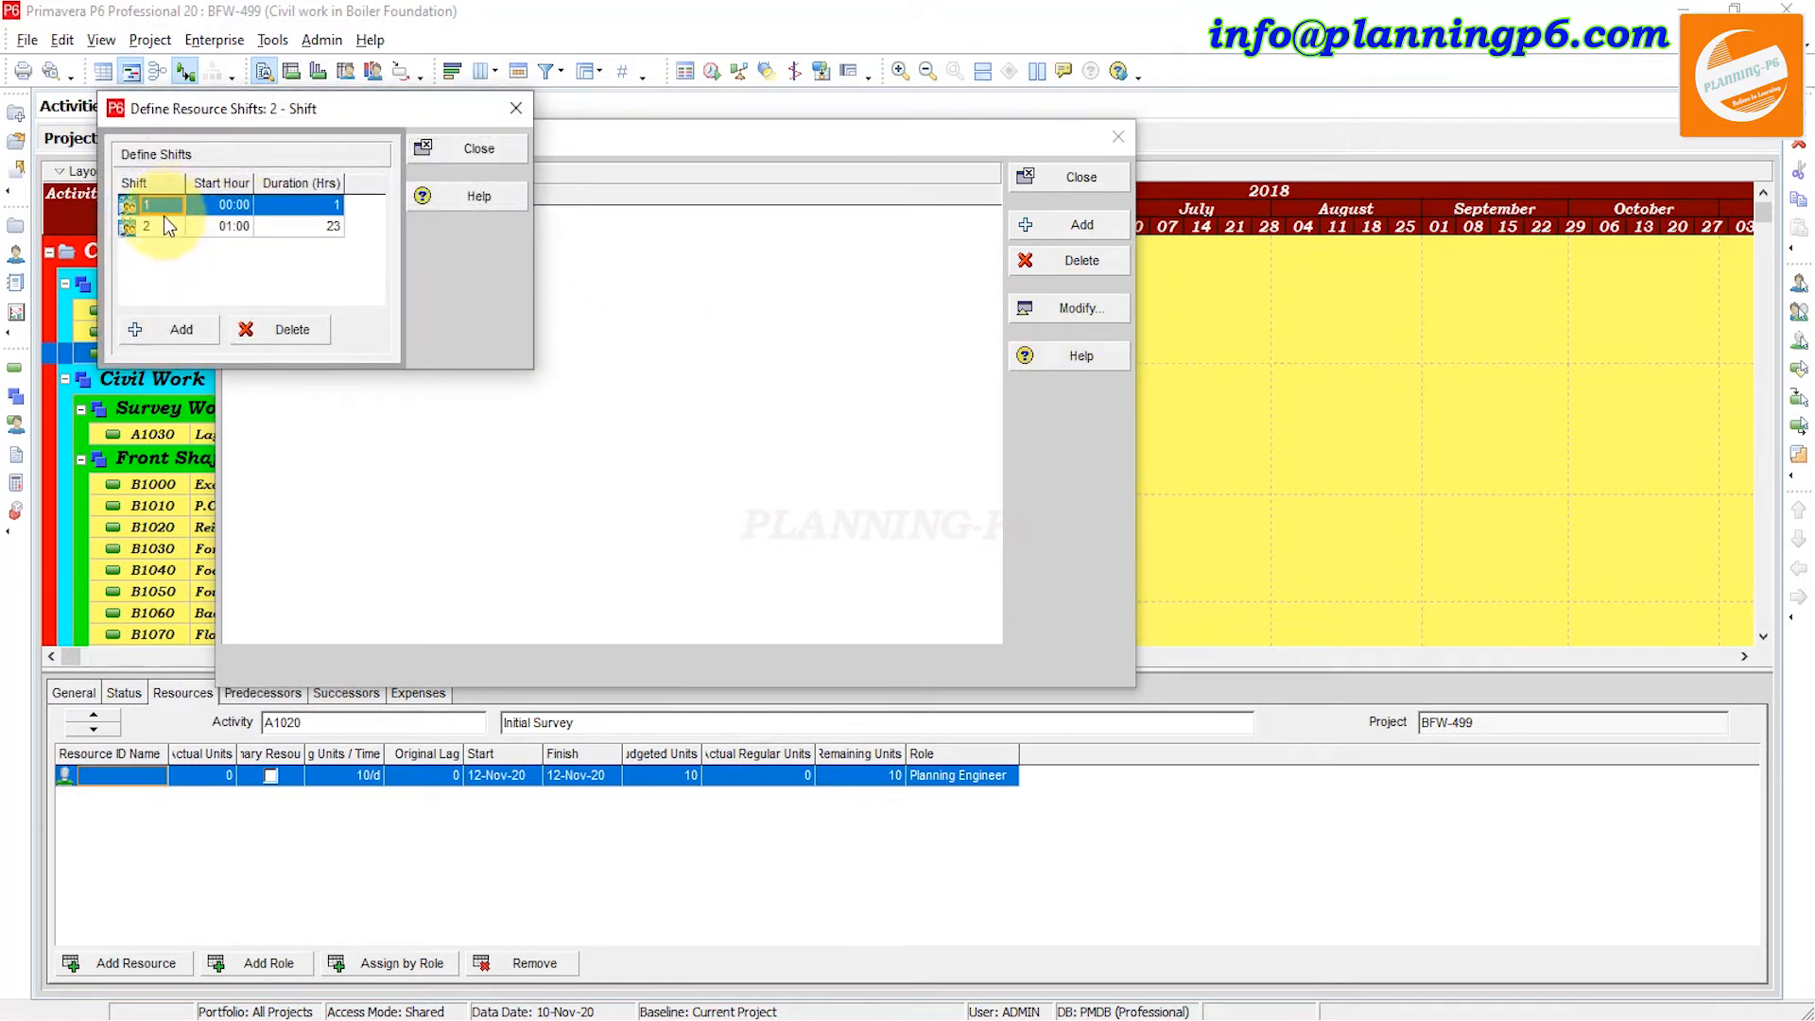
left_click(235, 206)
left_click(236, 208)
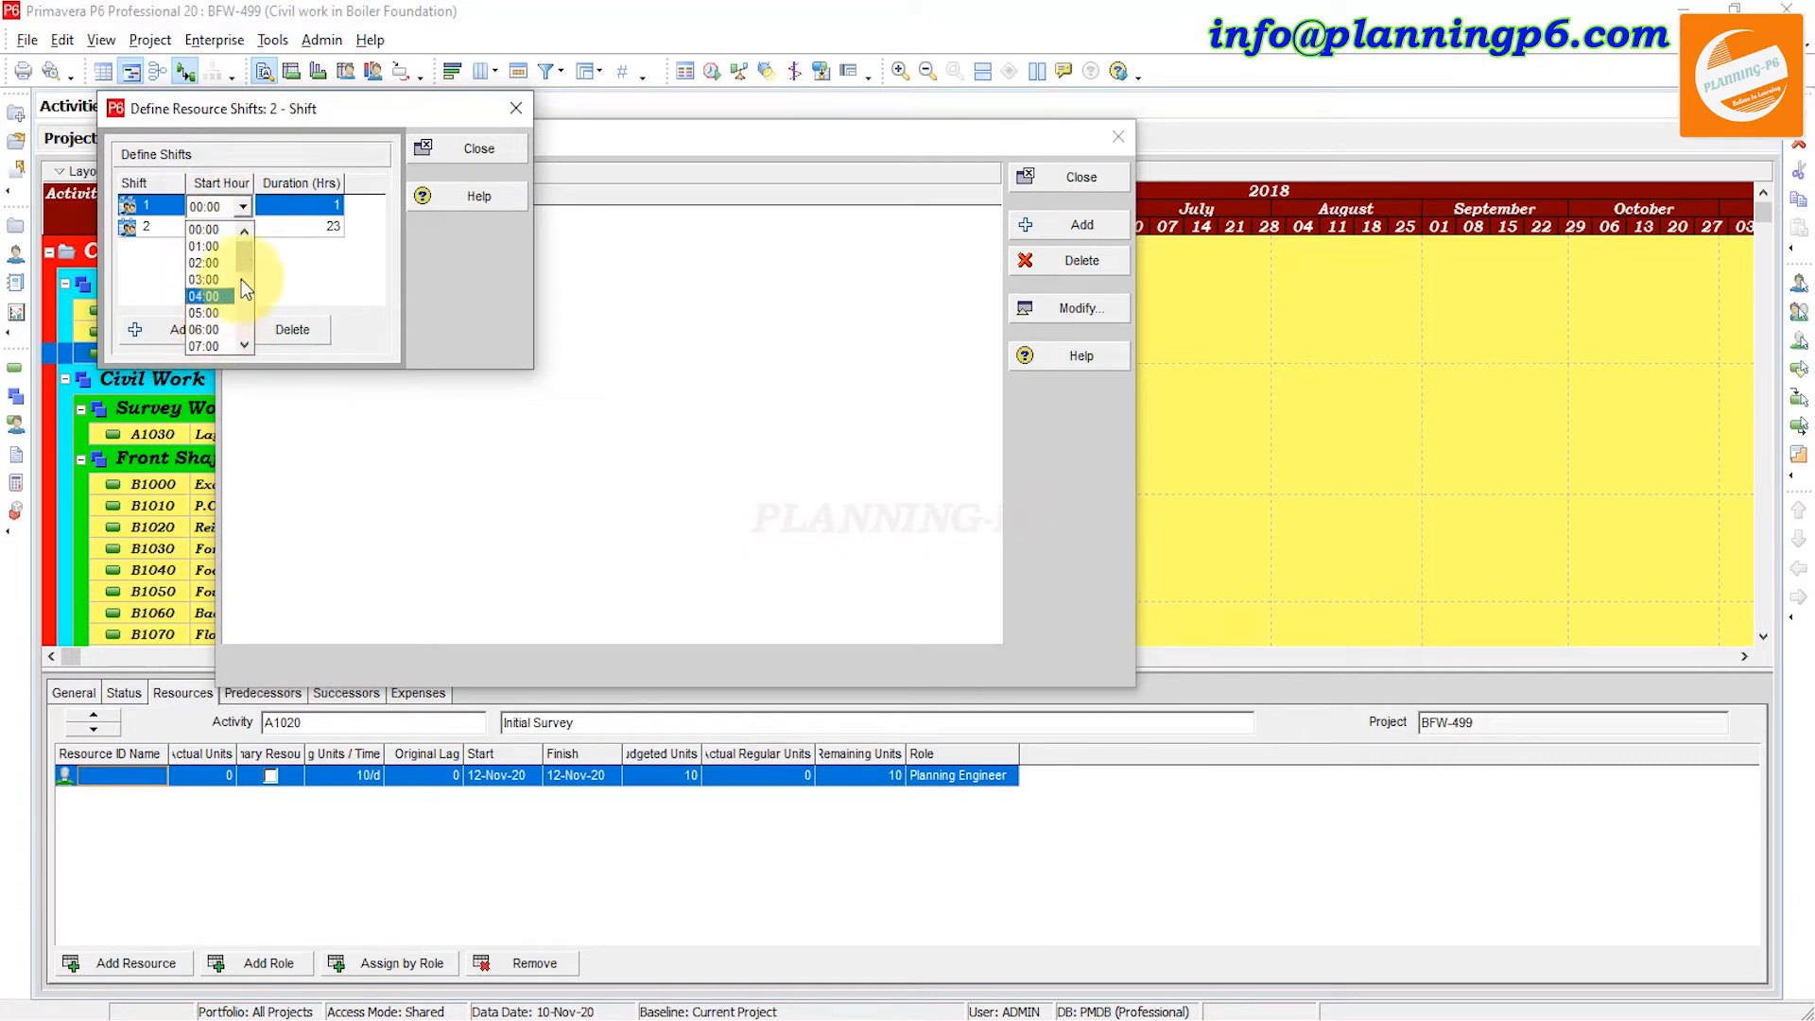
left_click_drag(248, 267, 250, 295)
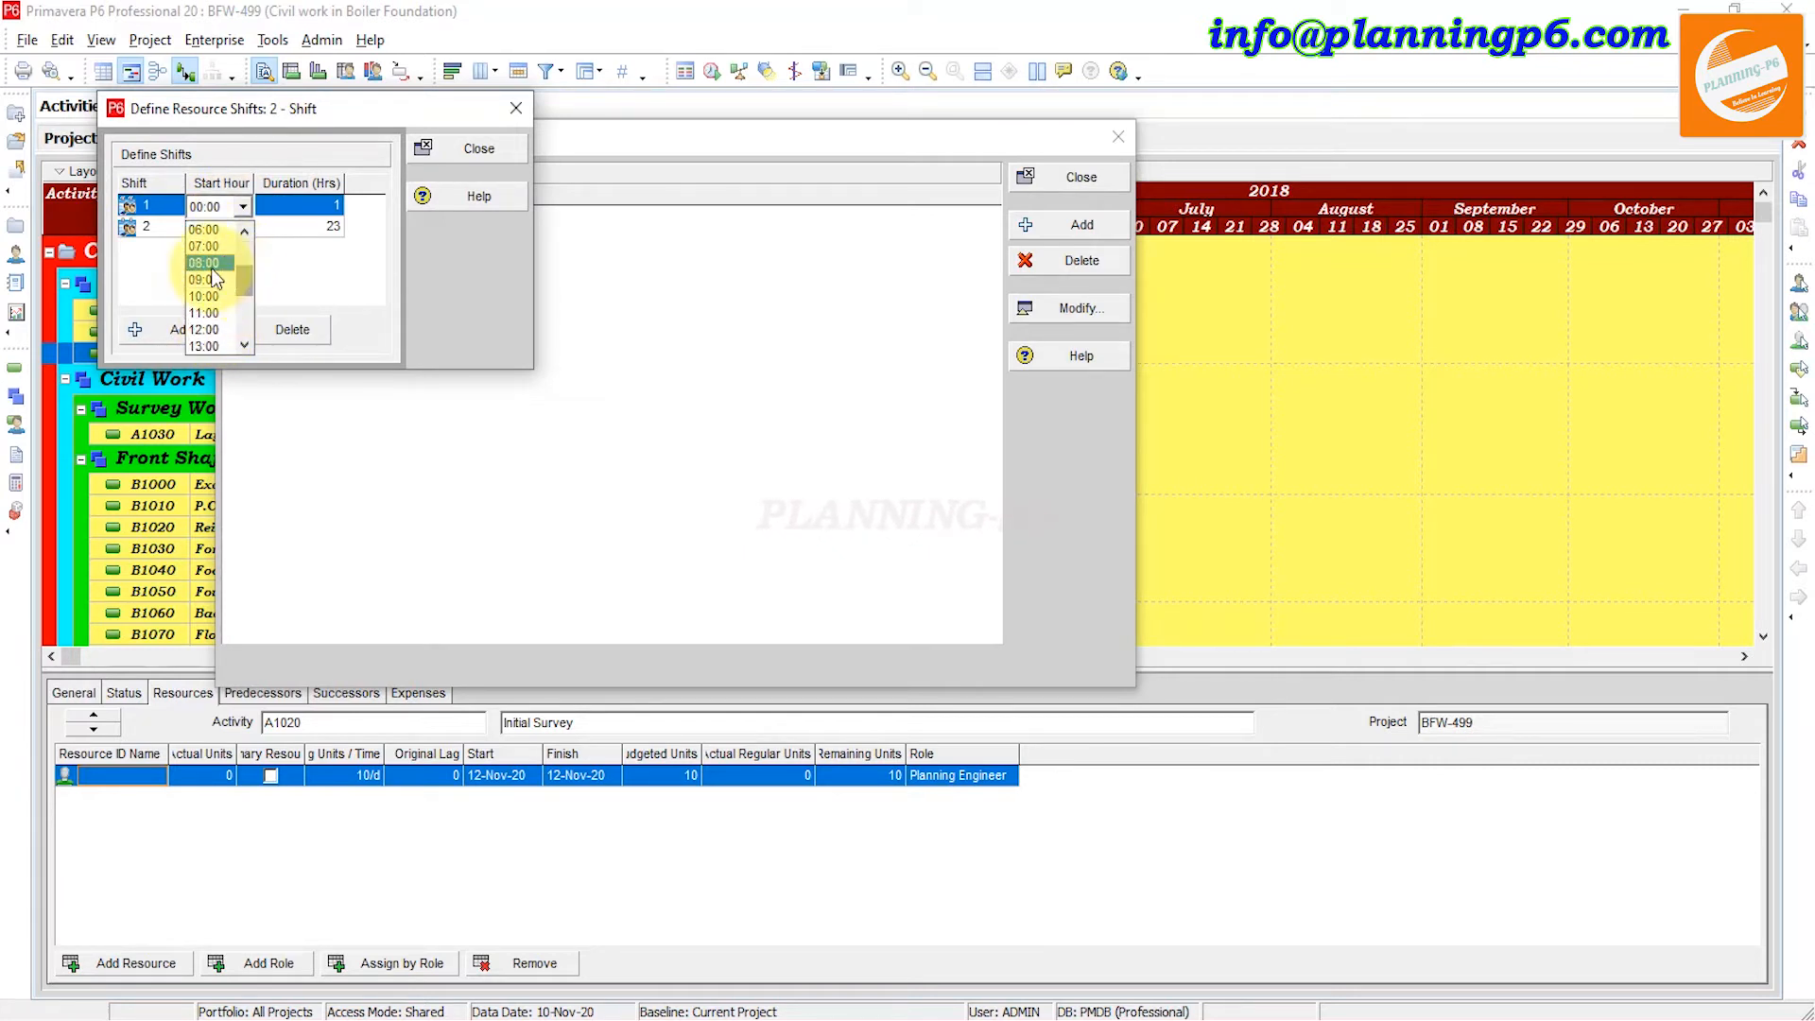
left_click(219, 263)
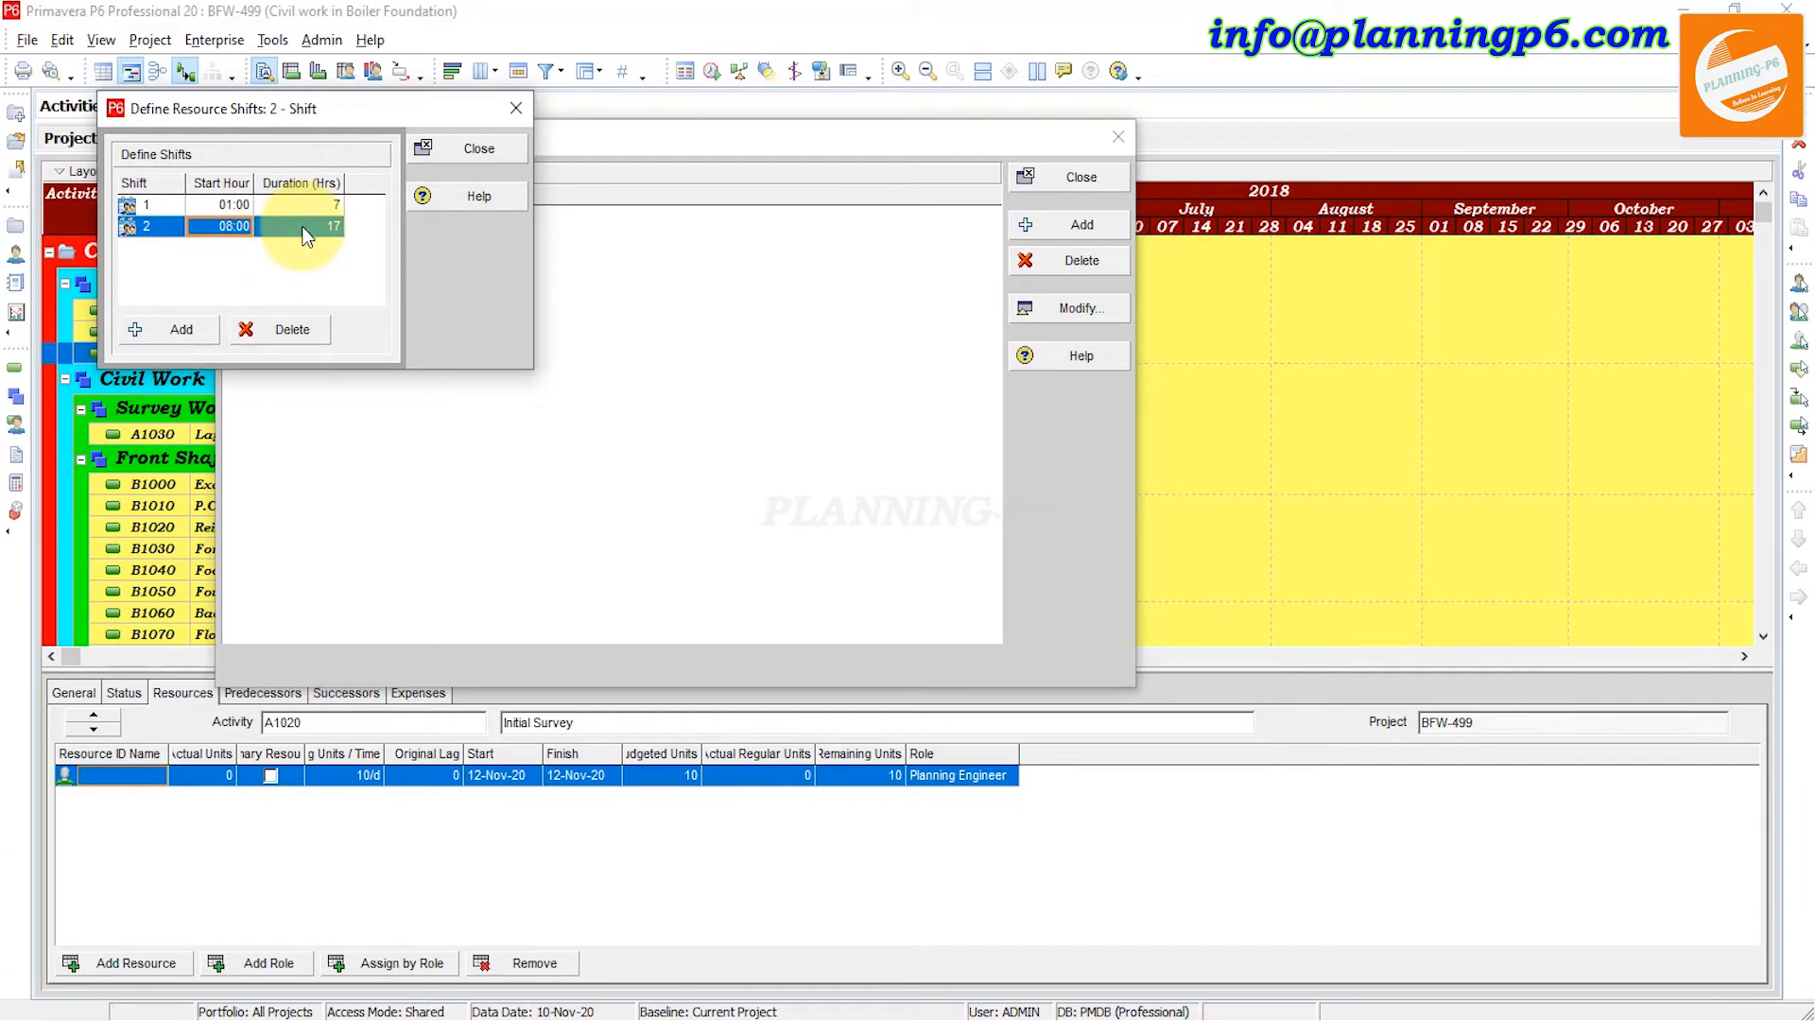
Step: Set the start hour of the 01:00 shift in the 2 - Shift definition to 16:00
left_click(237, 209)
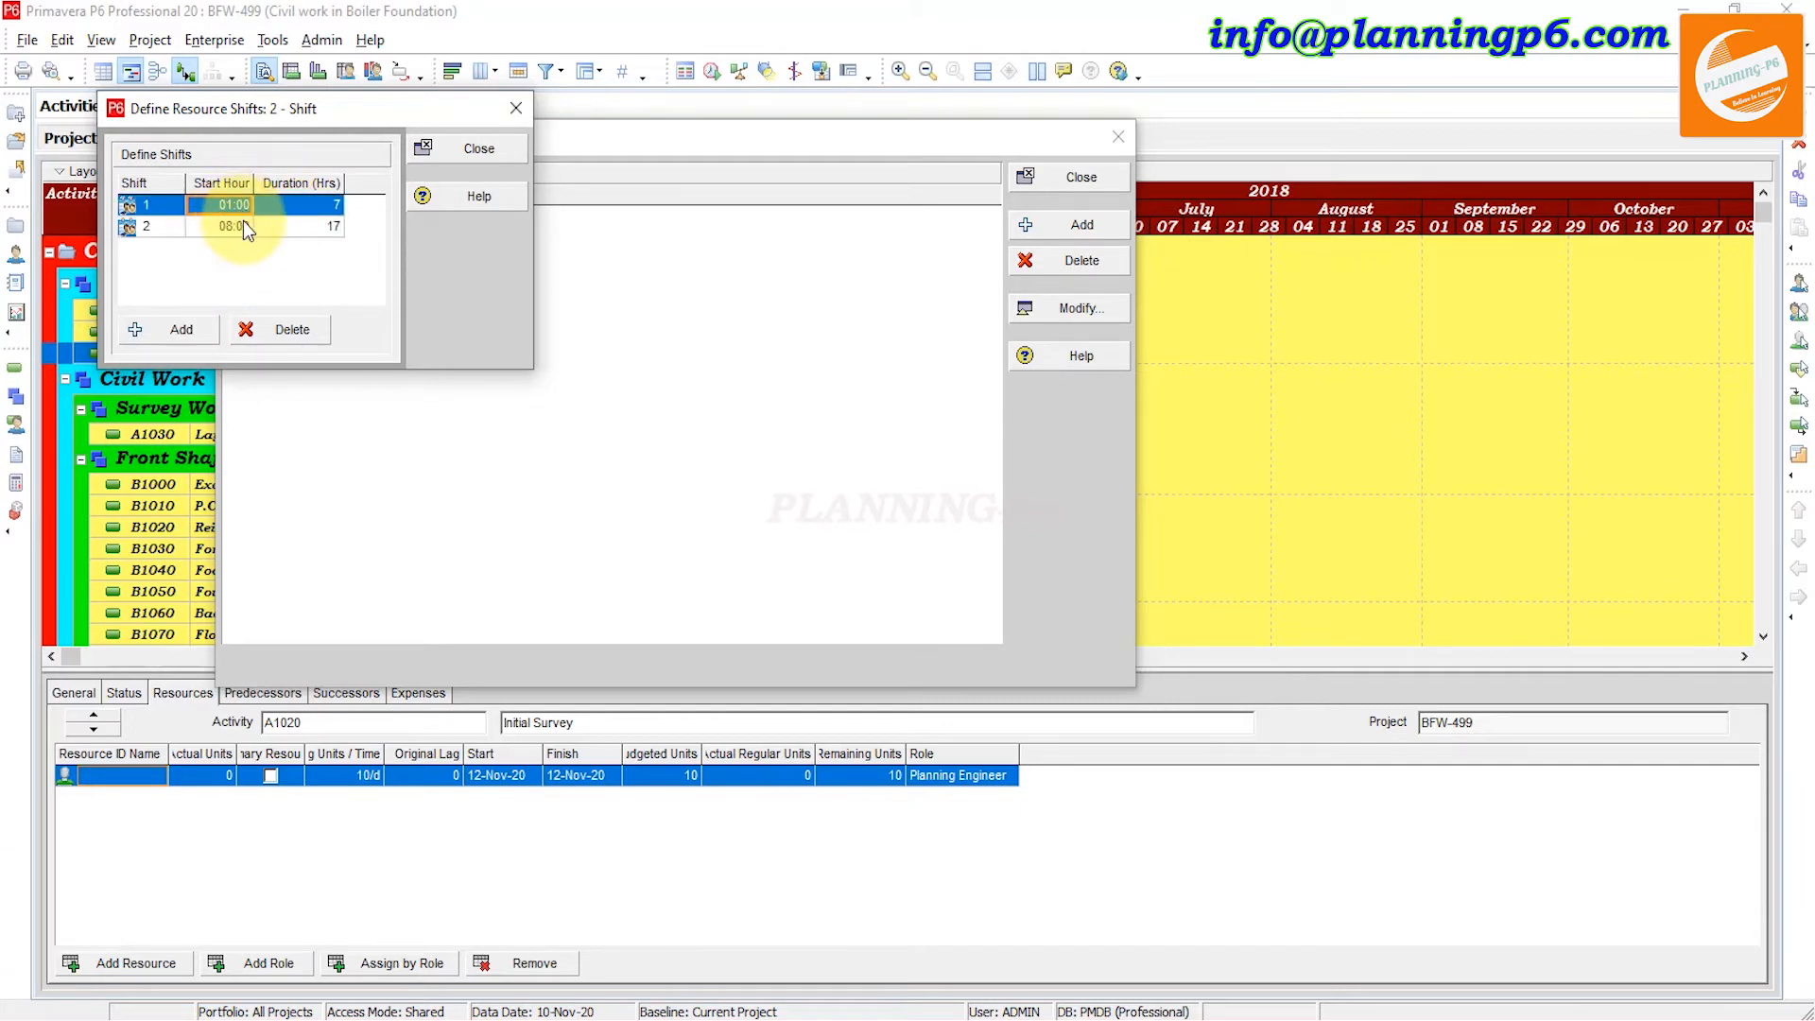
left_click(238, 210)
left_click(242, 207)
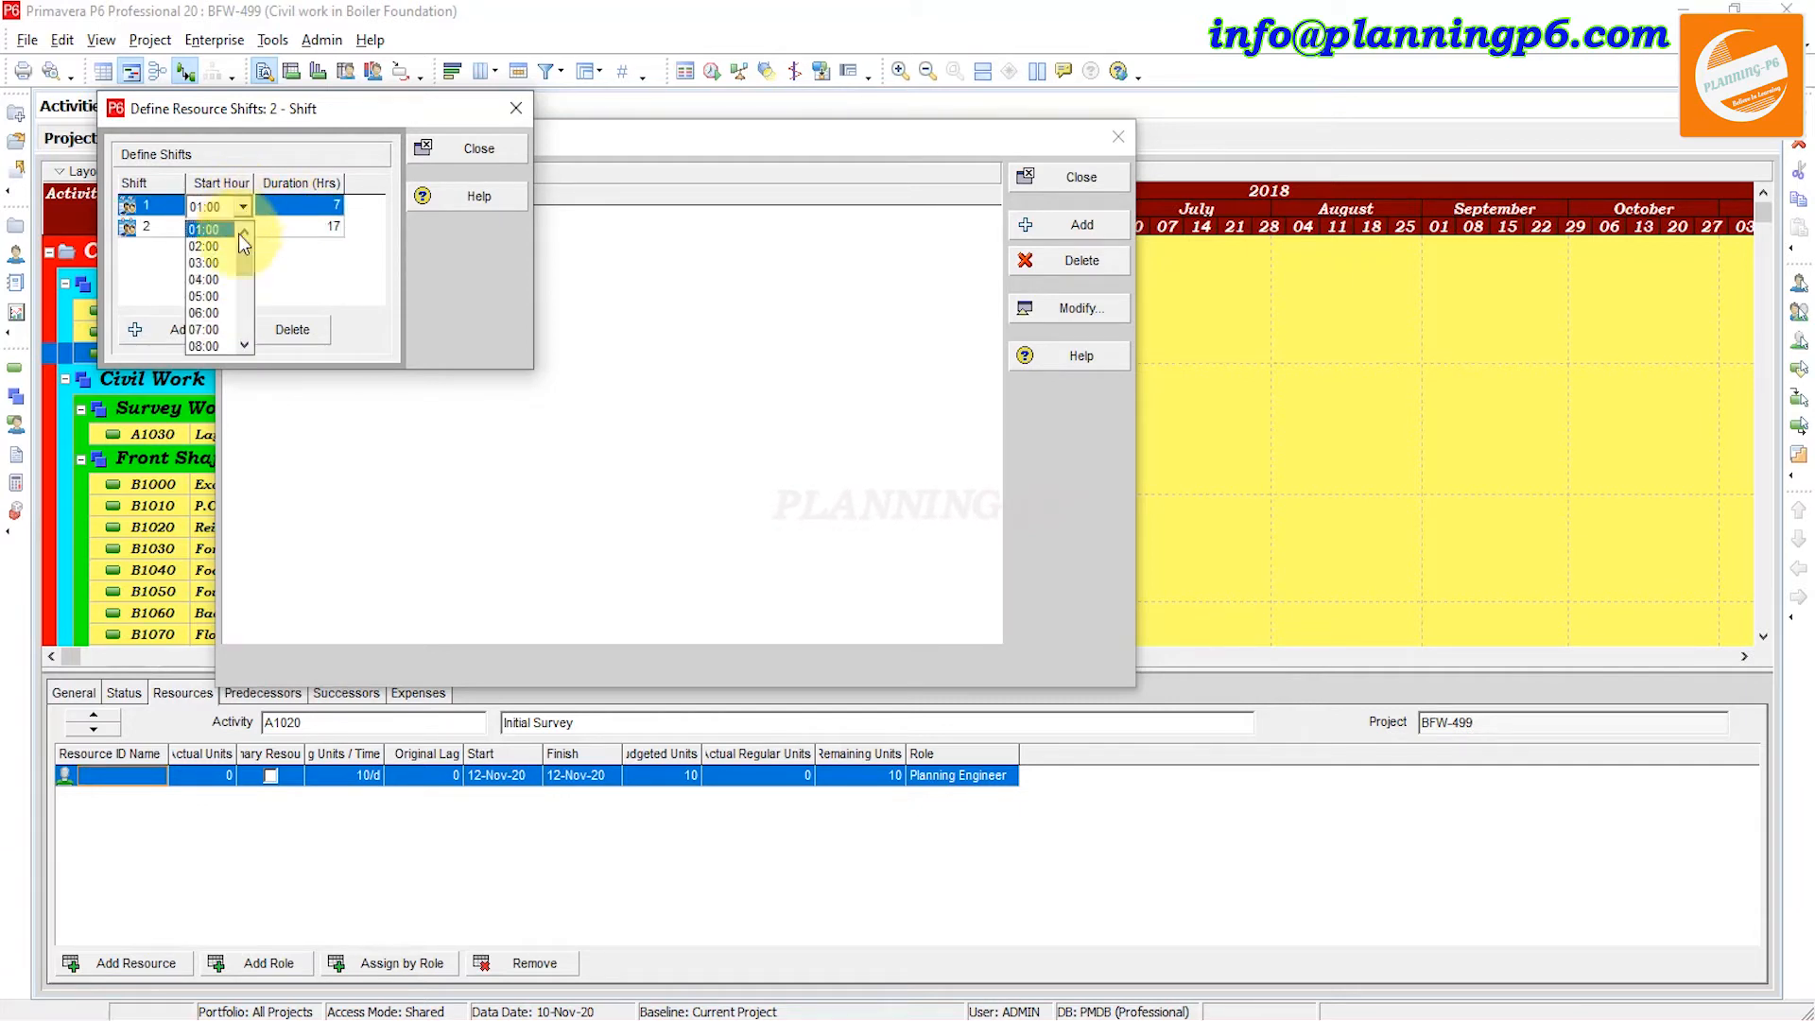
left_click_drag(247, 270, 244, 304)
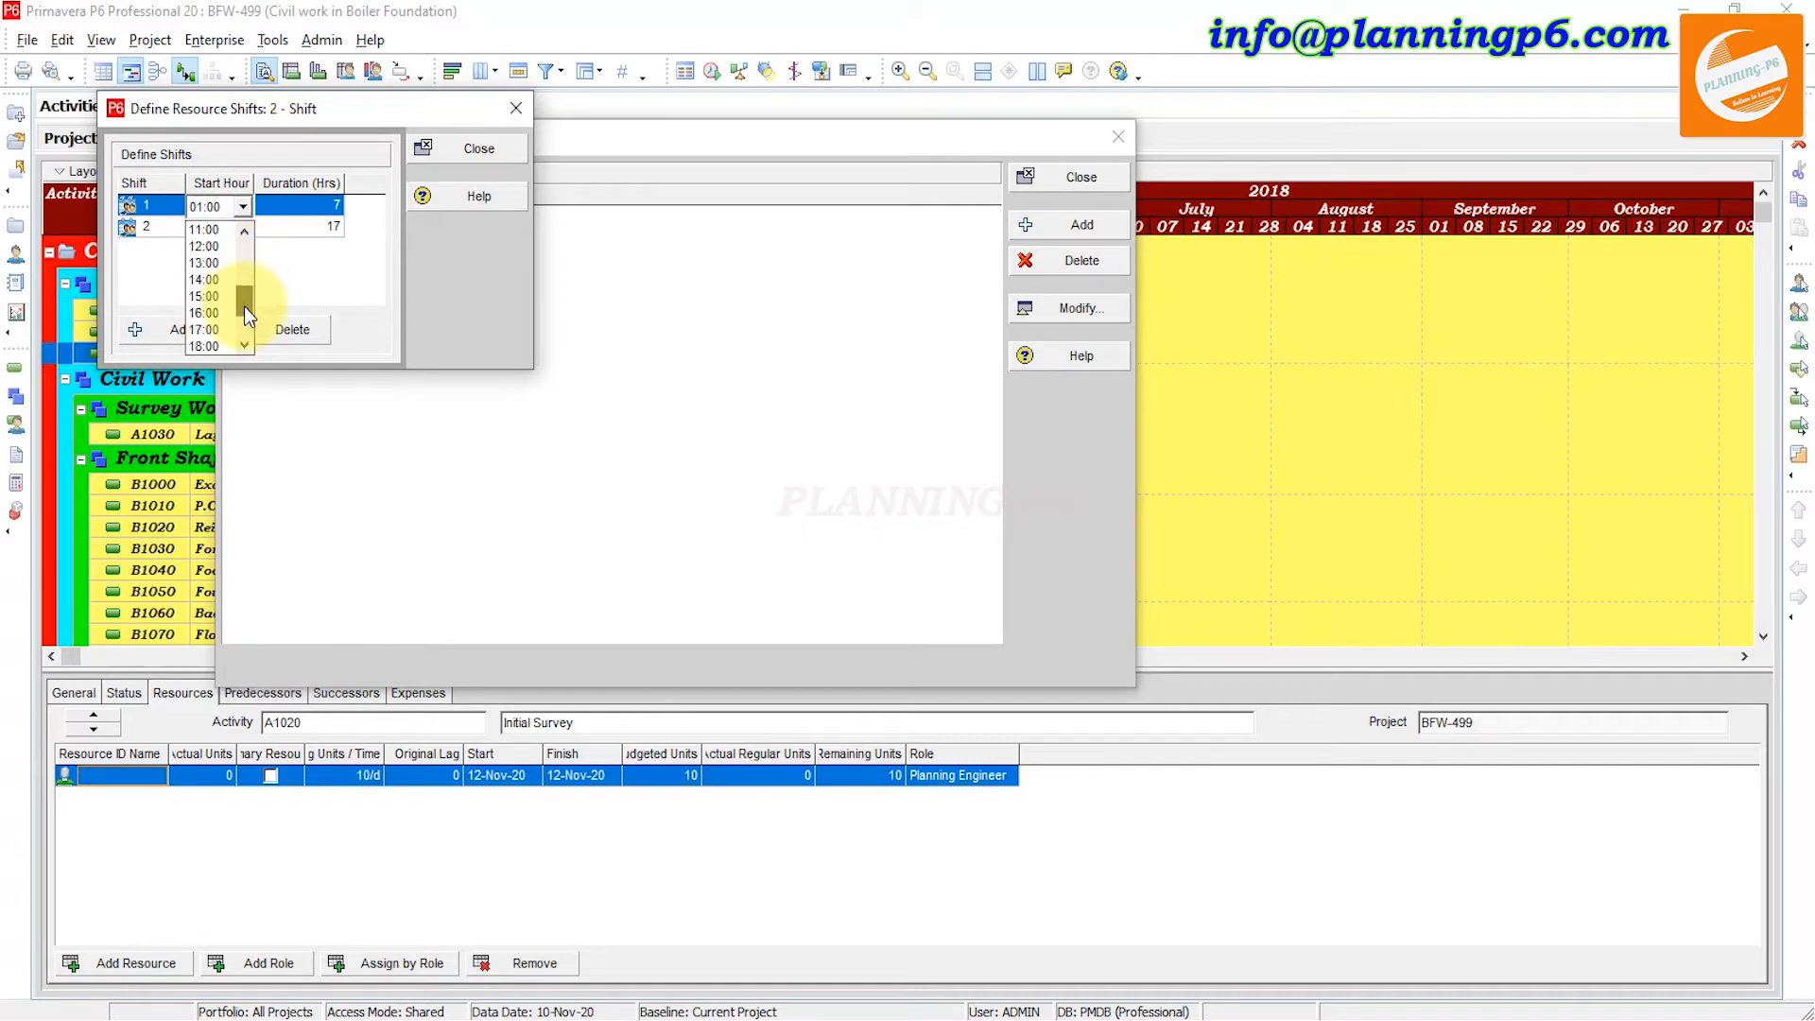
scroll(212, 317, "down", 2)
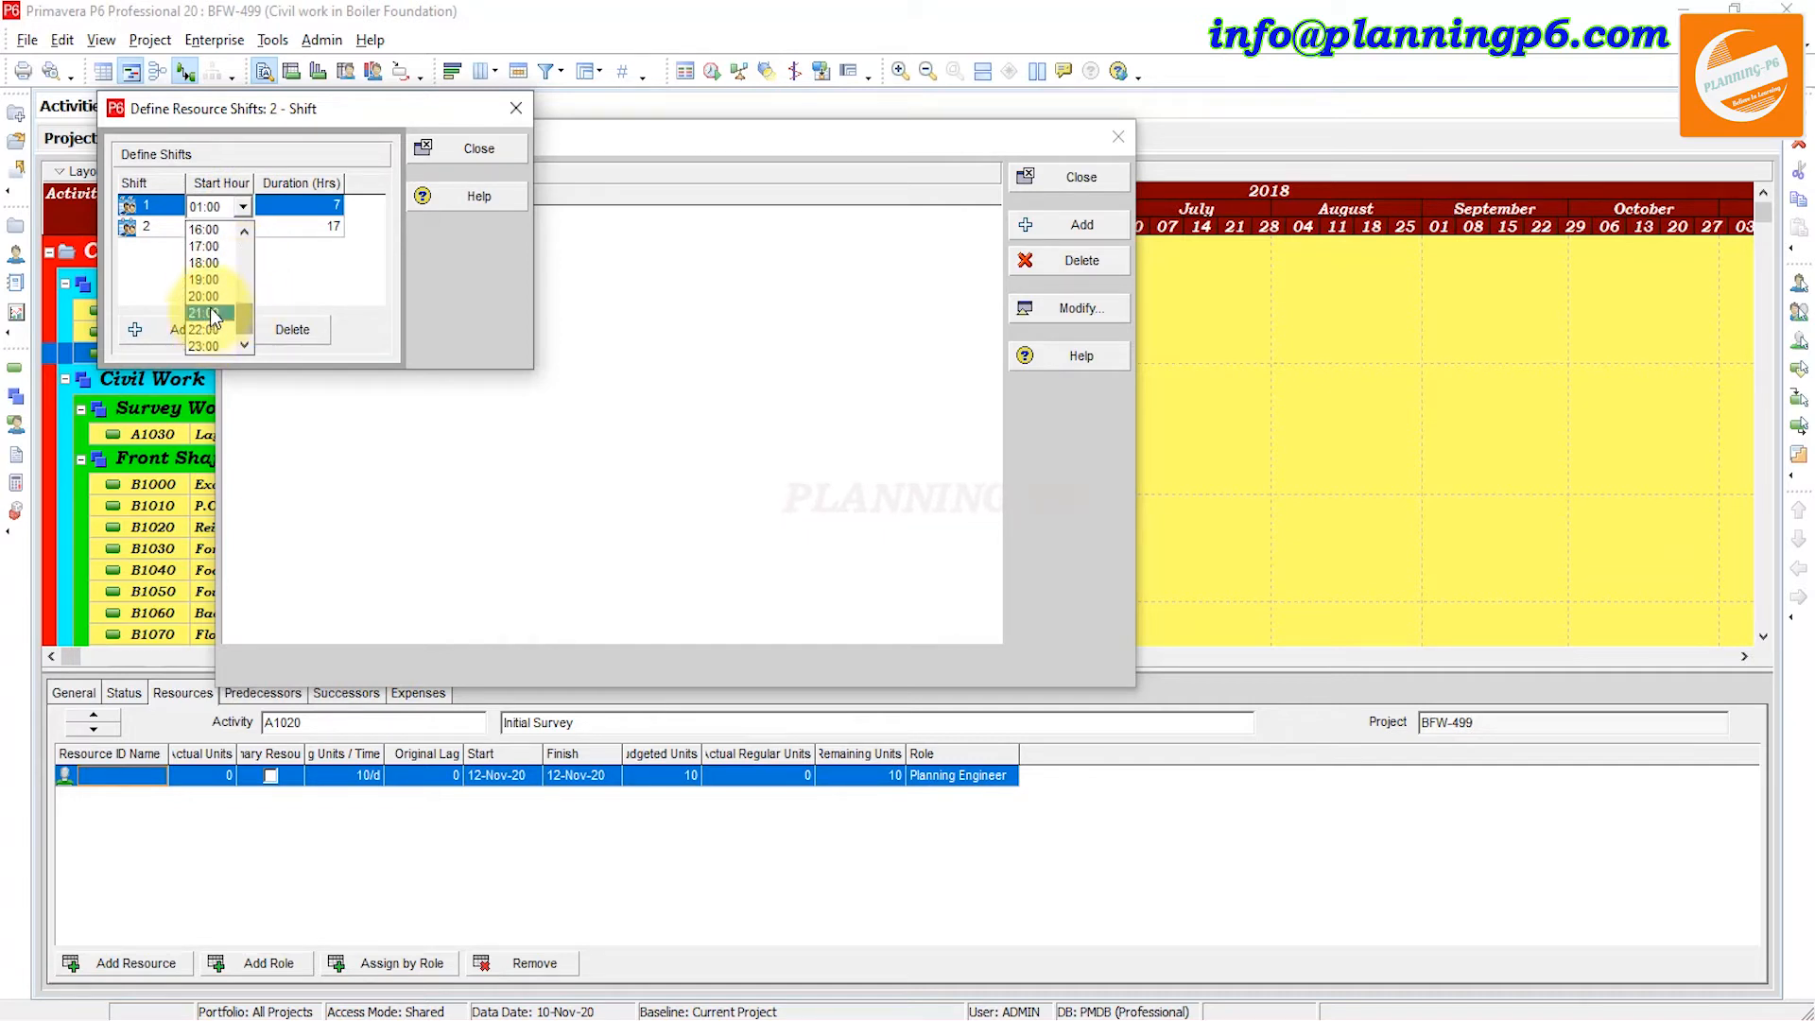
left_click(210, 231)
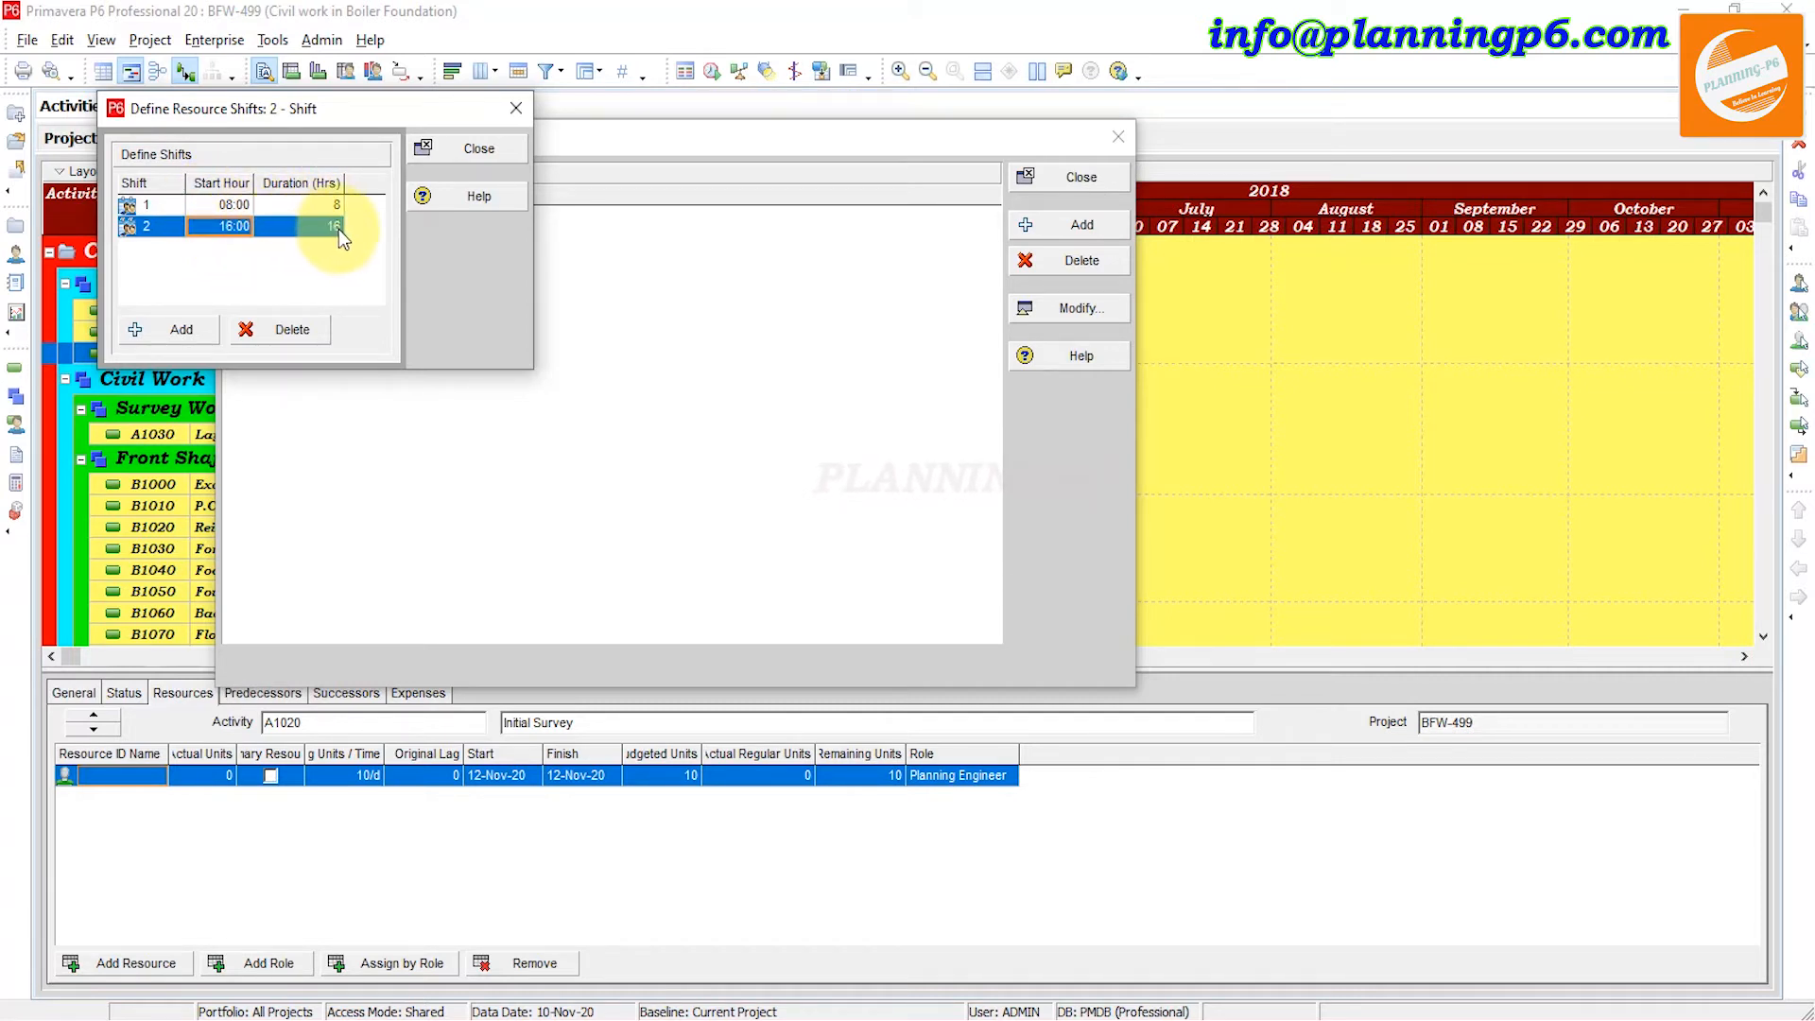
Step: Add a third shift row to the 2 - Shift definition and set its start hour to 23:00
left_click(174, 321)
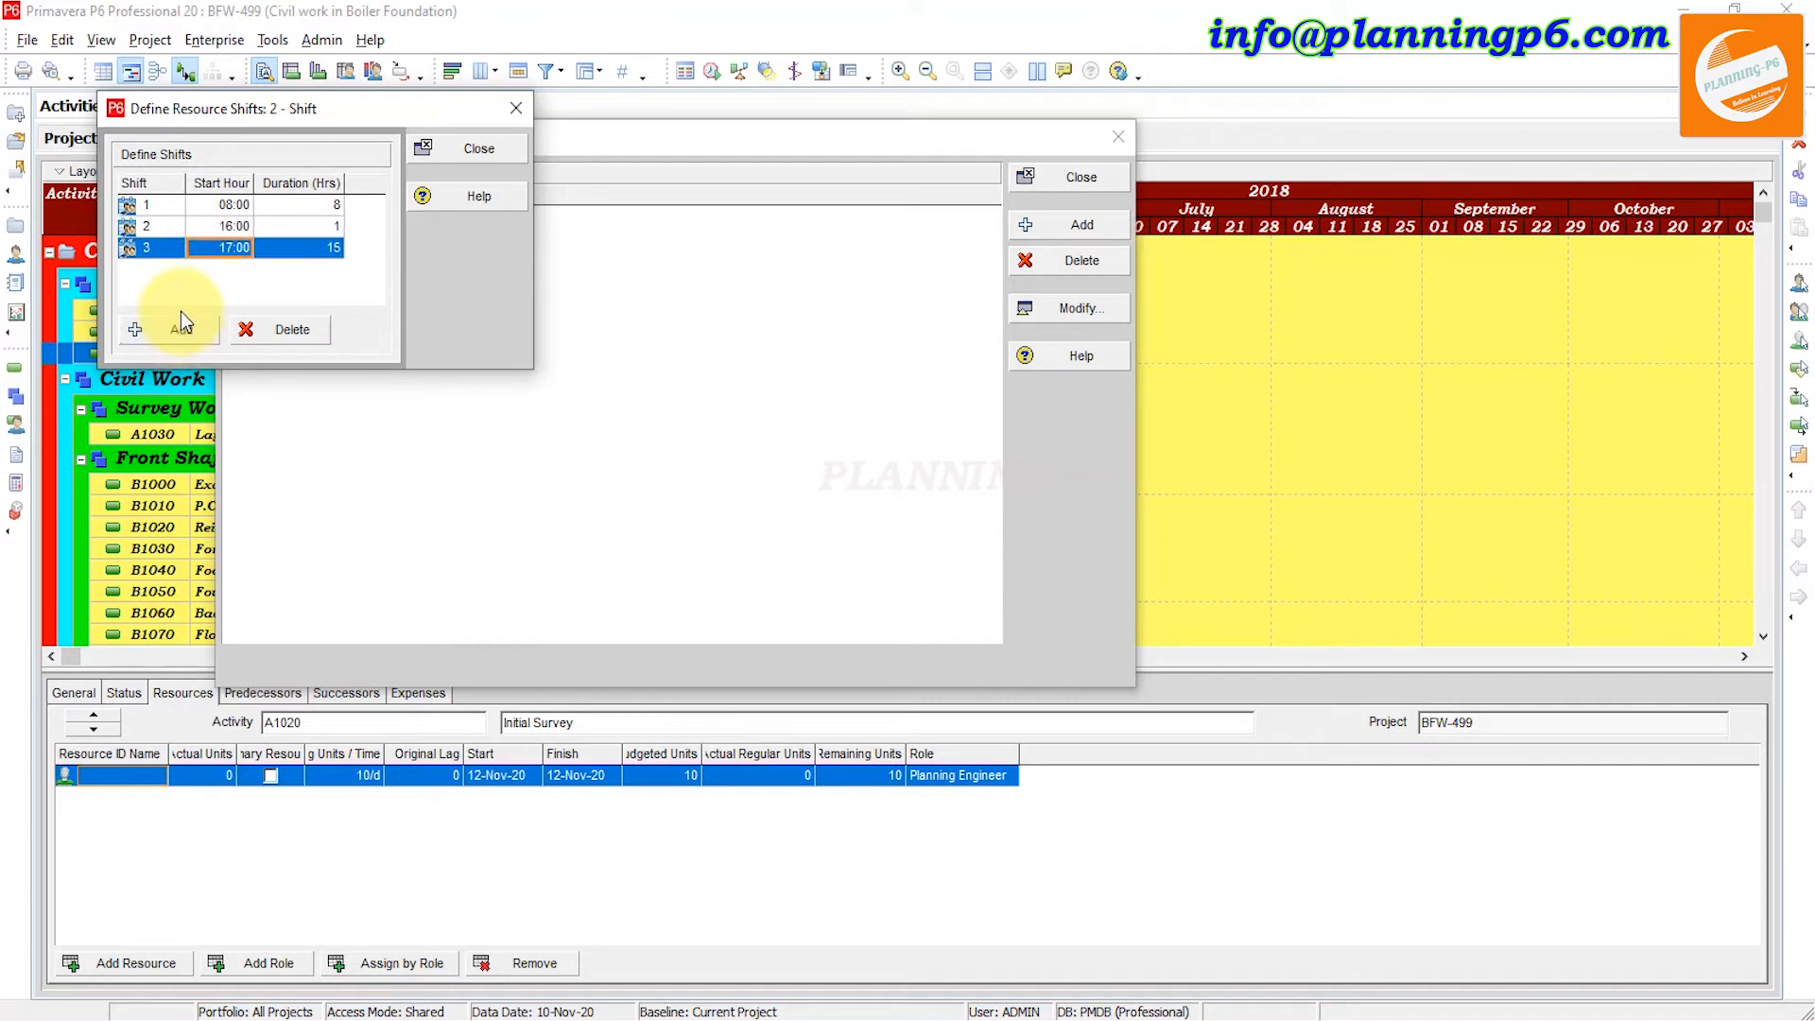
left_click(243, 248)
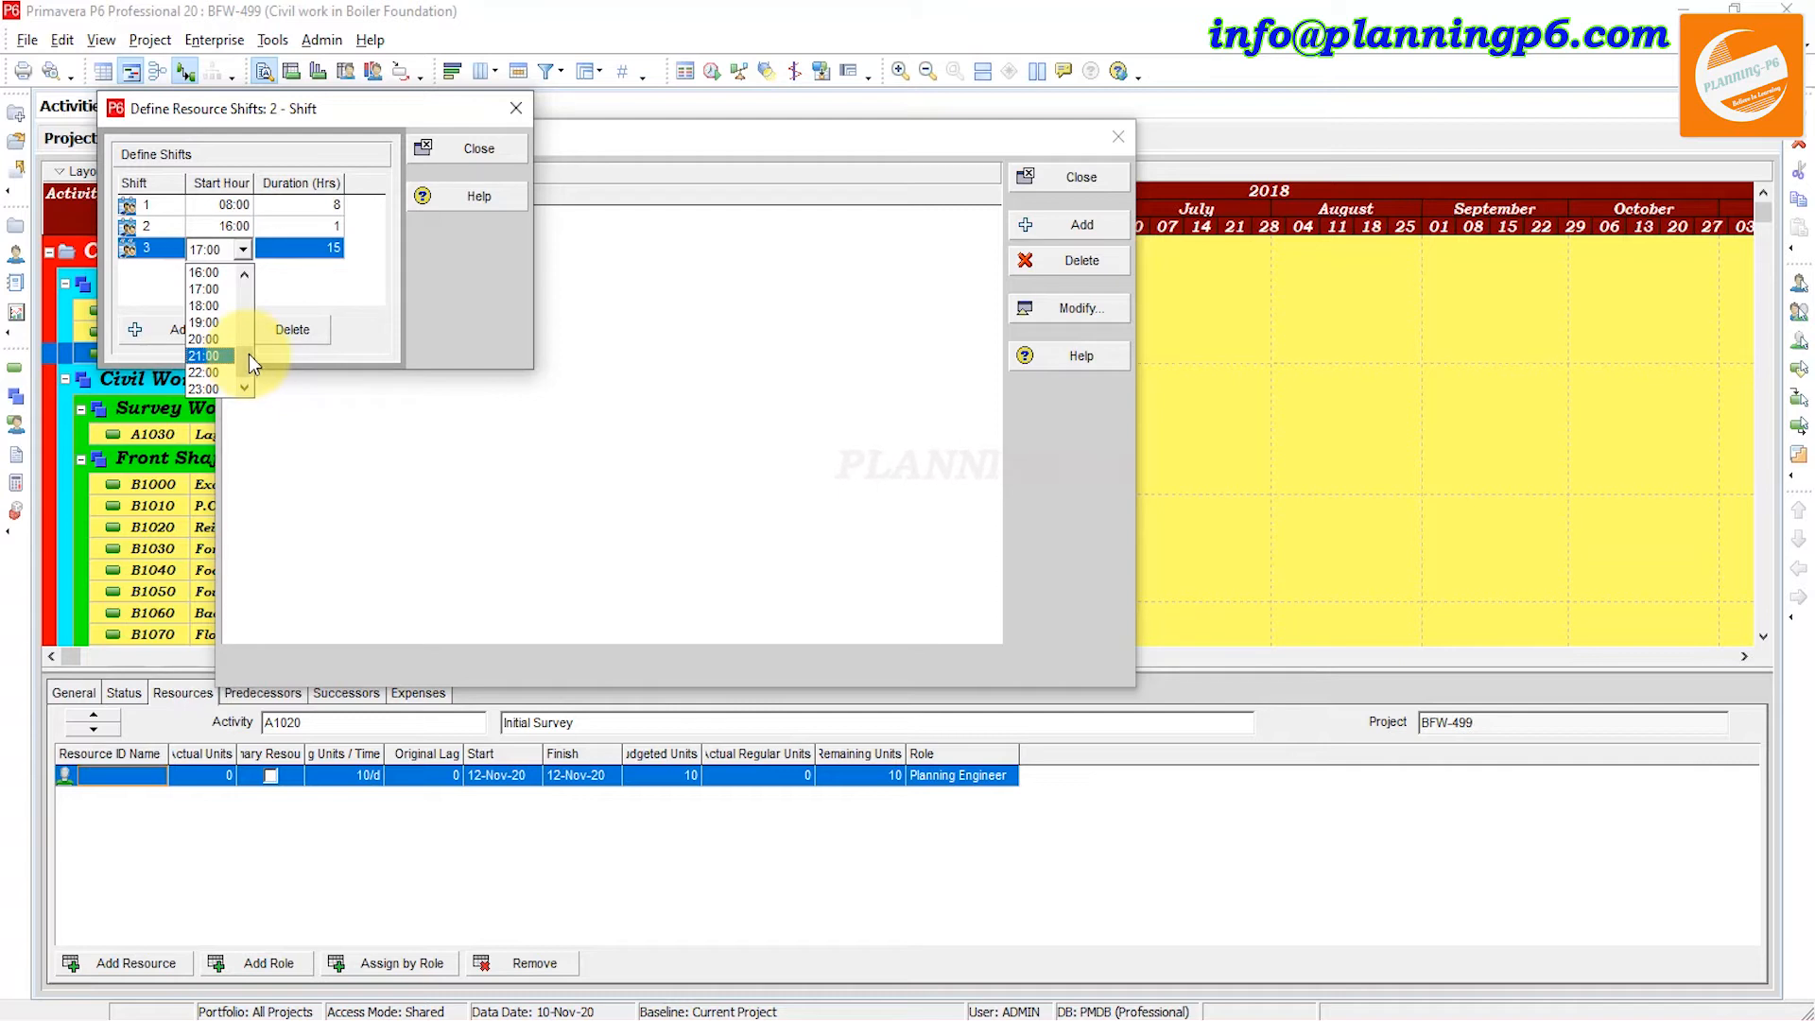
left_click(210, 387)
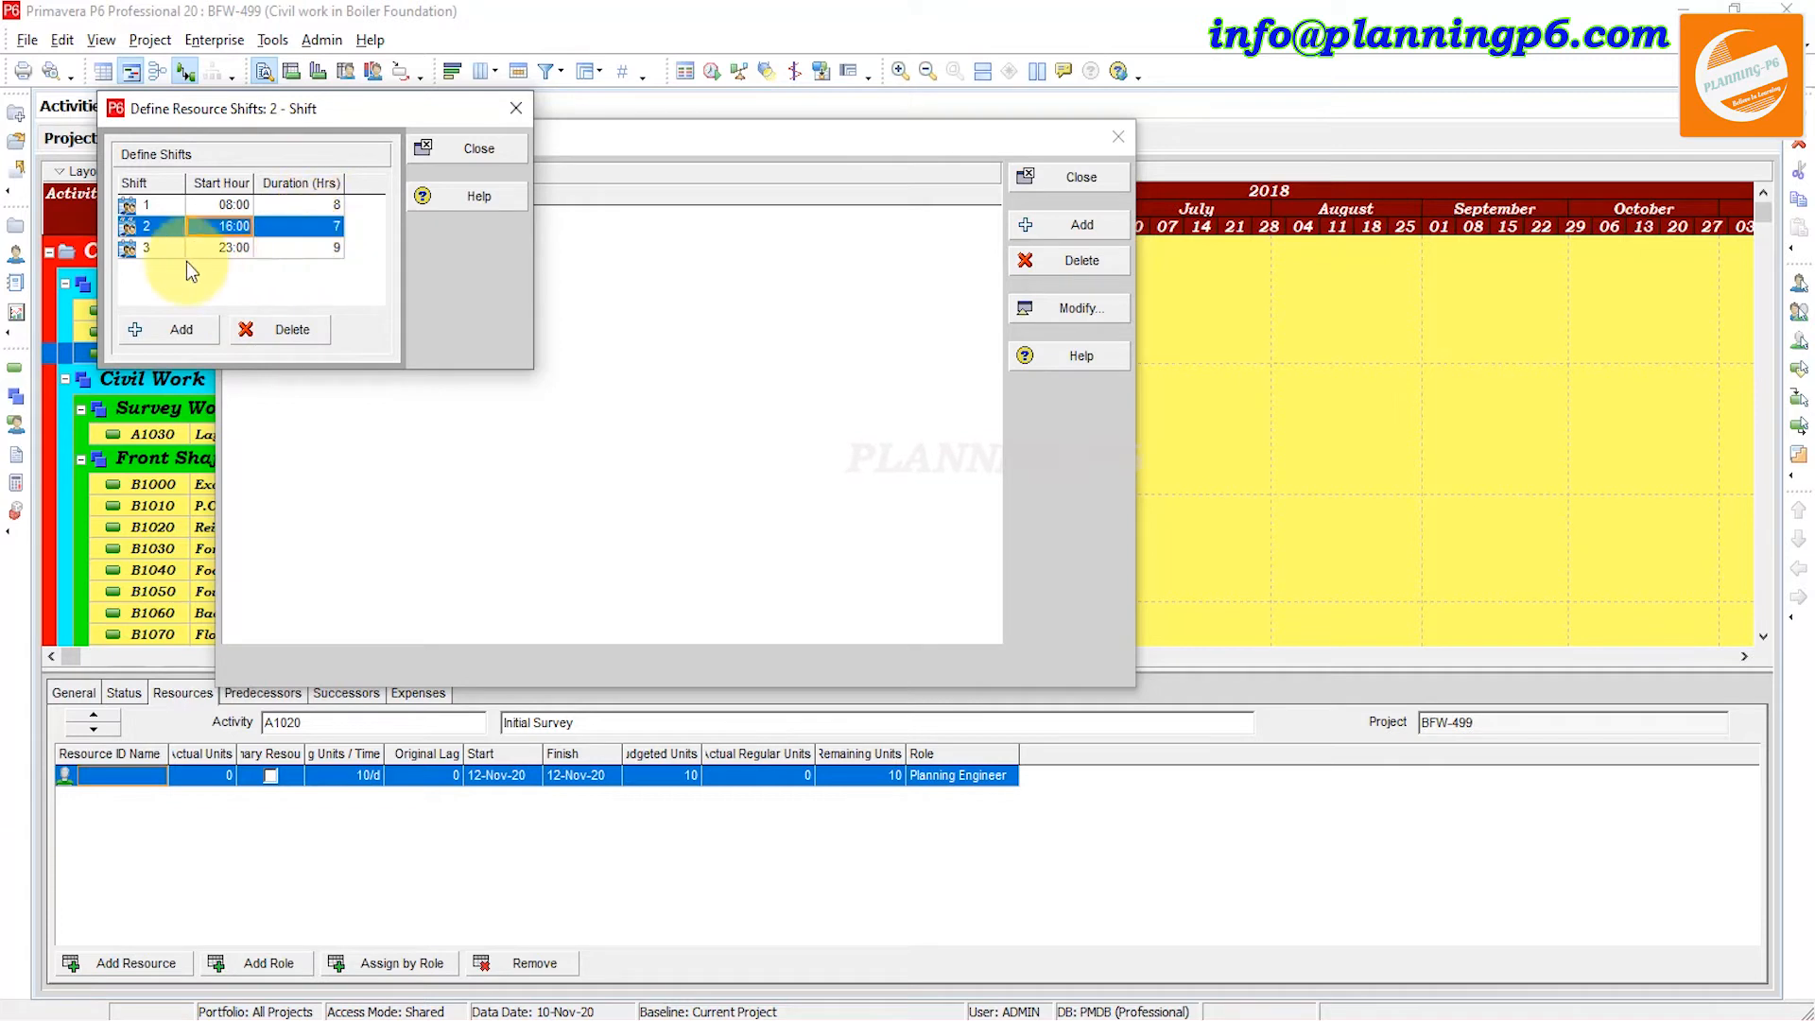
Step: Set the start hour of shift 3 in the 2 - Shift definition to 00:00 and close the definition
left_click(236, 249)
left_click(238, 249)
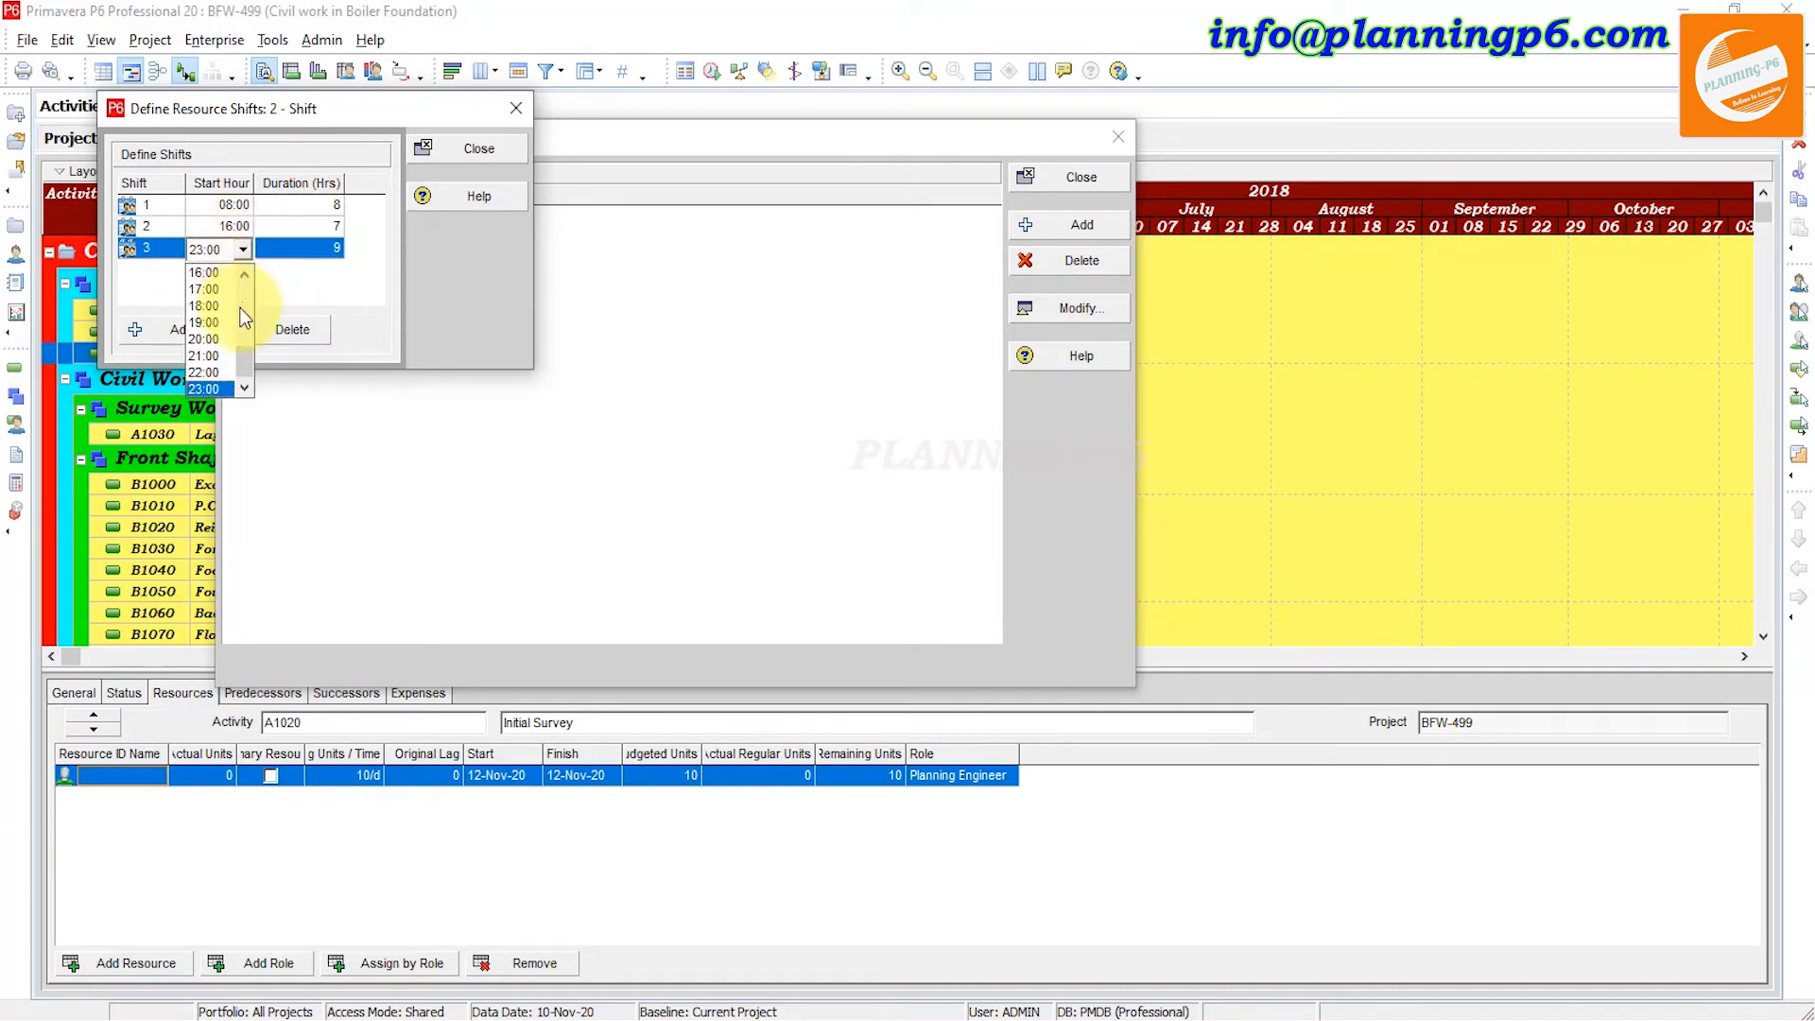
left_click_drag(243, 361, 235, 264)
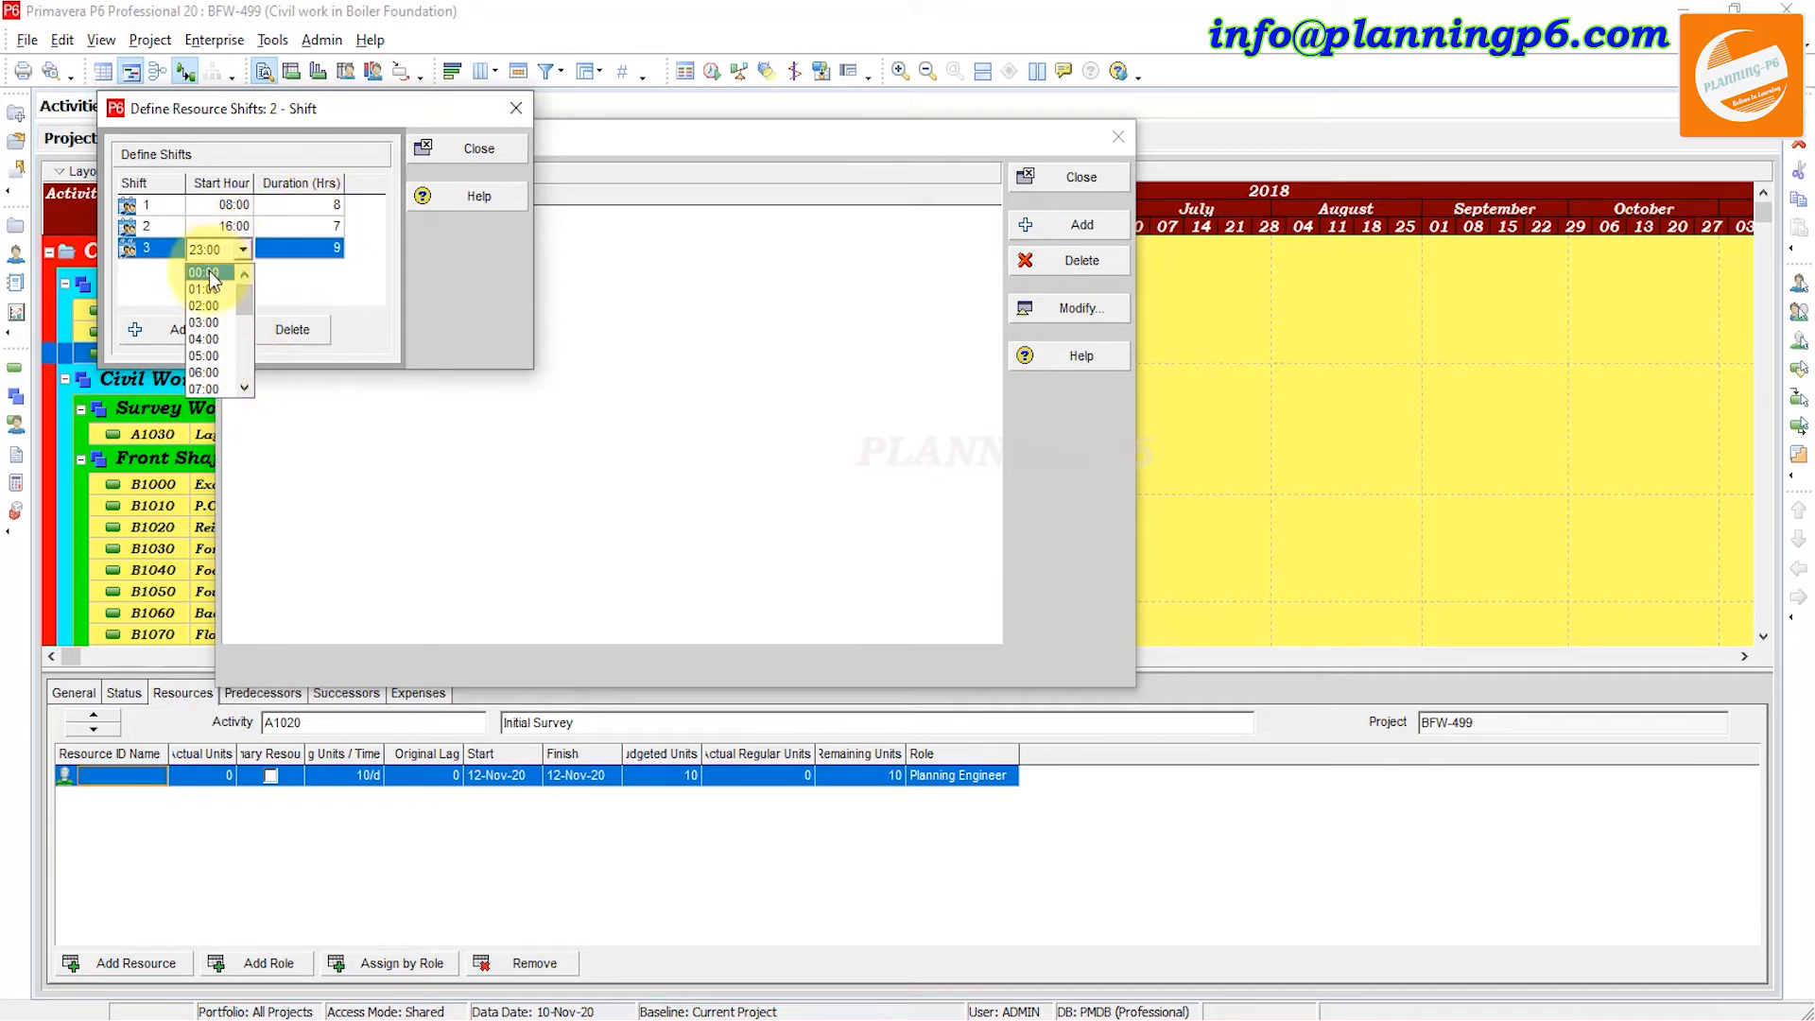
left_click(208, 271)
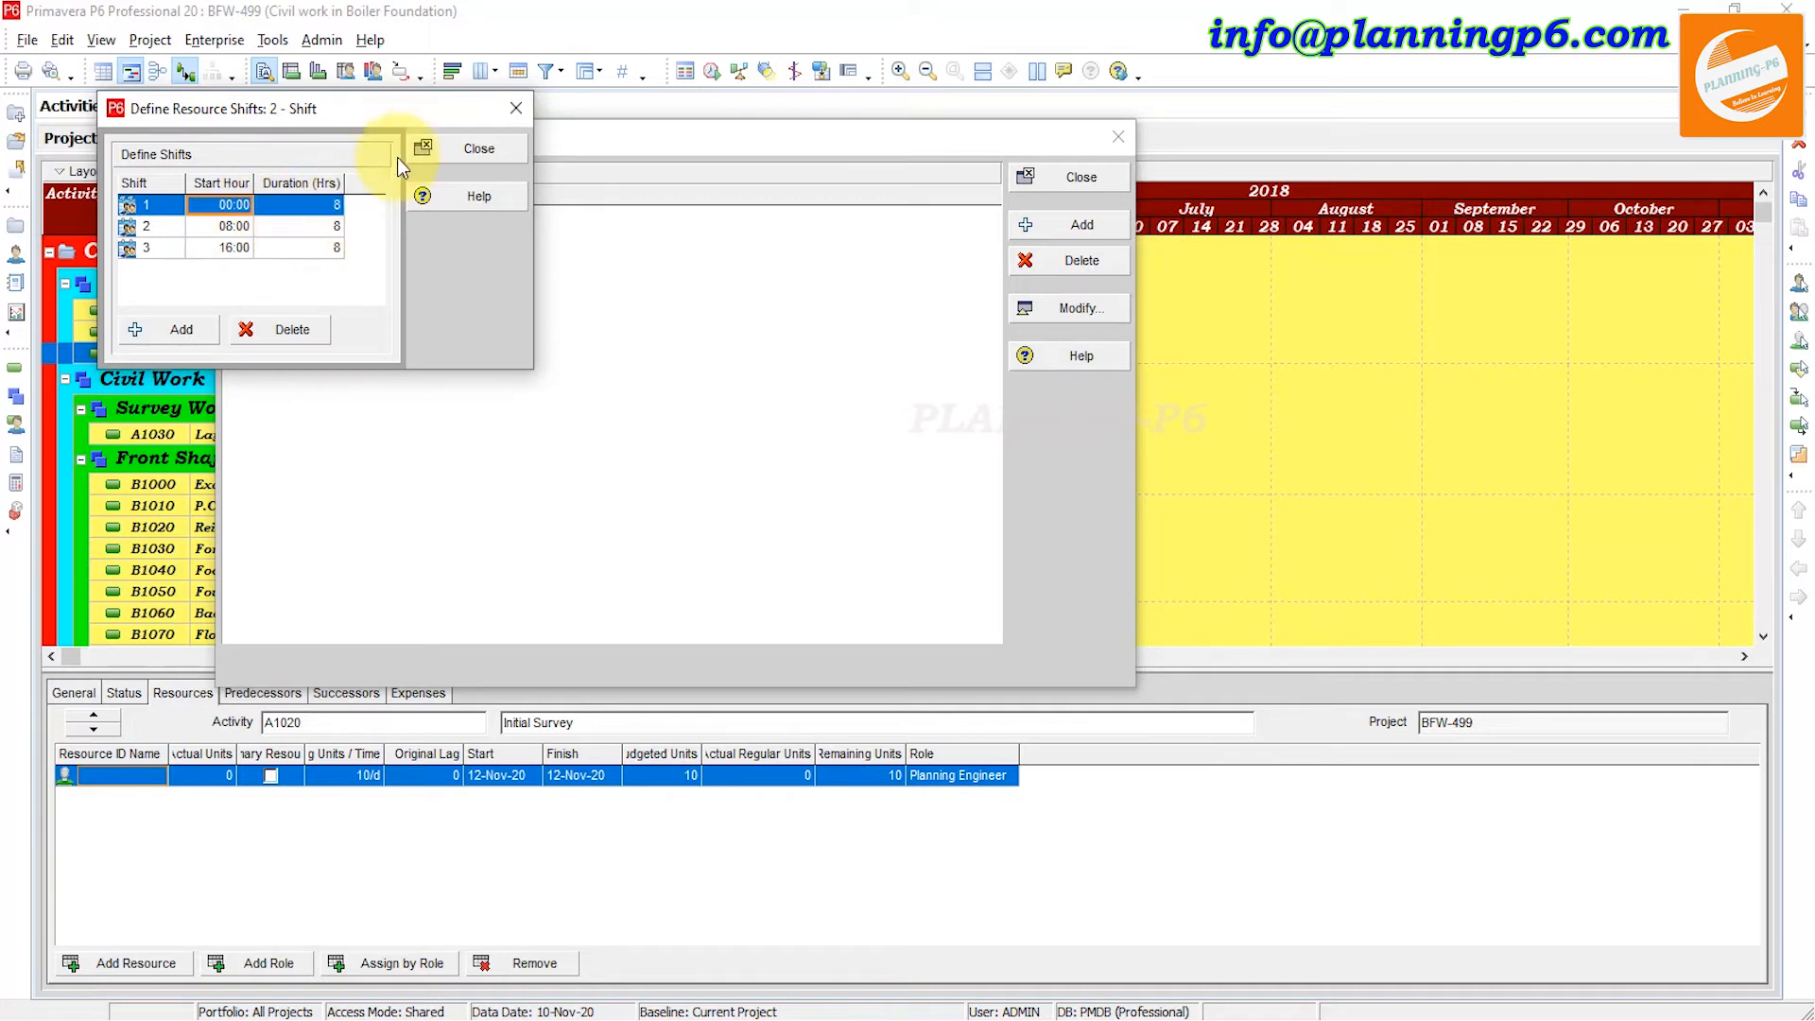
left_click(425, 147)
Step: Review the start hour and duration in the Genral Shift definition and close it
left_click(300, 215)
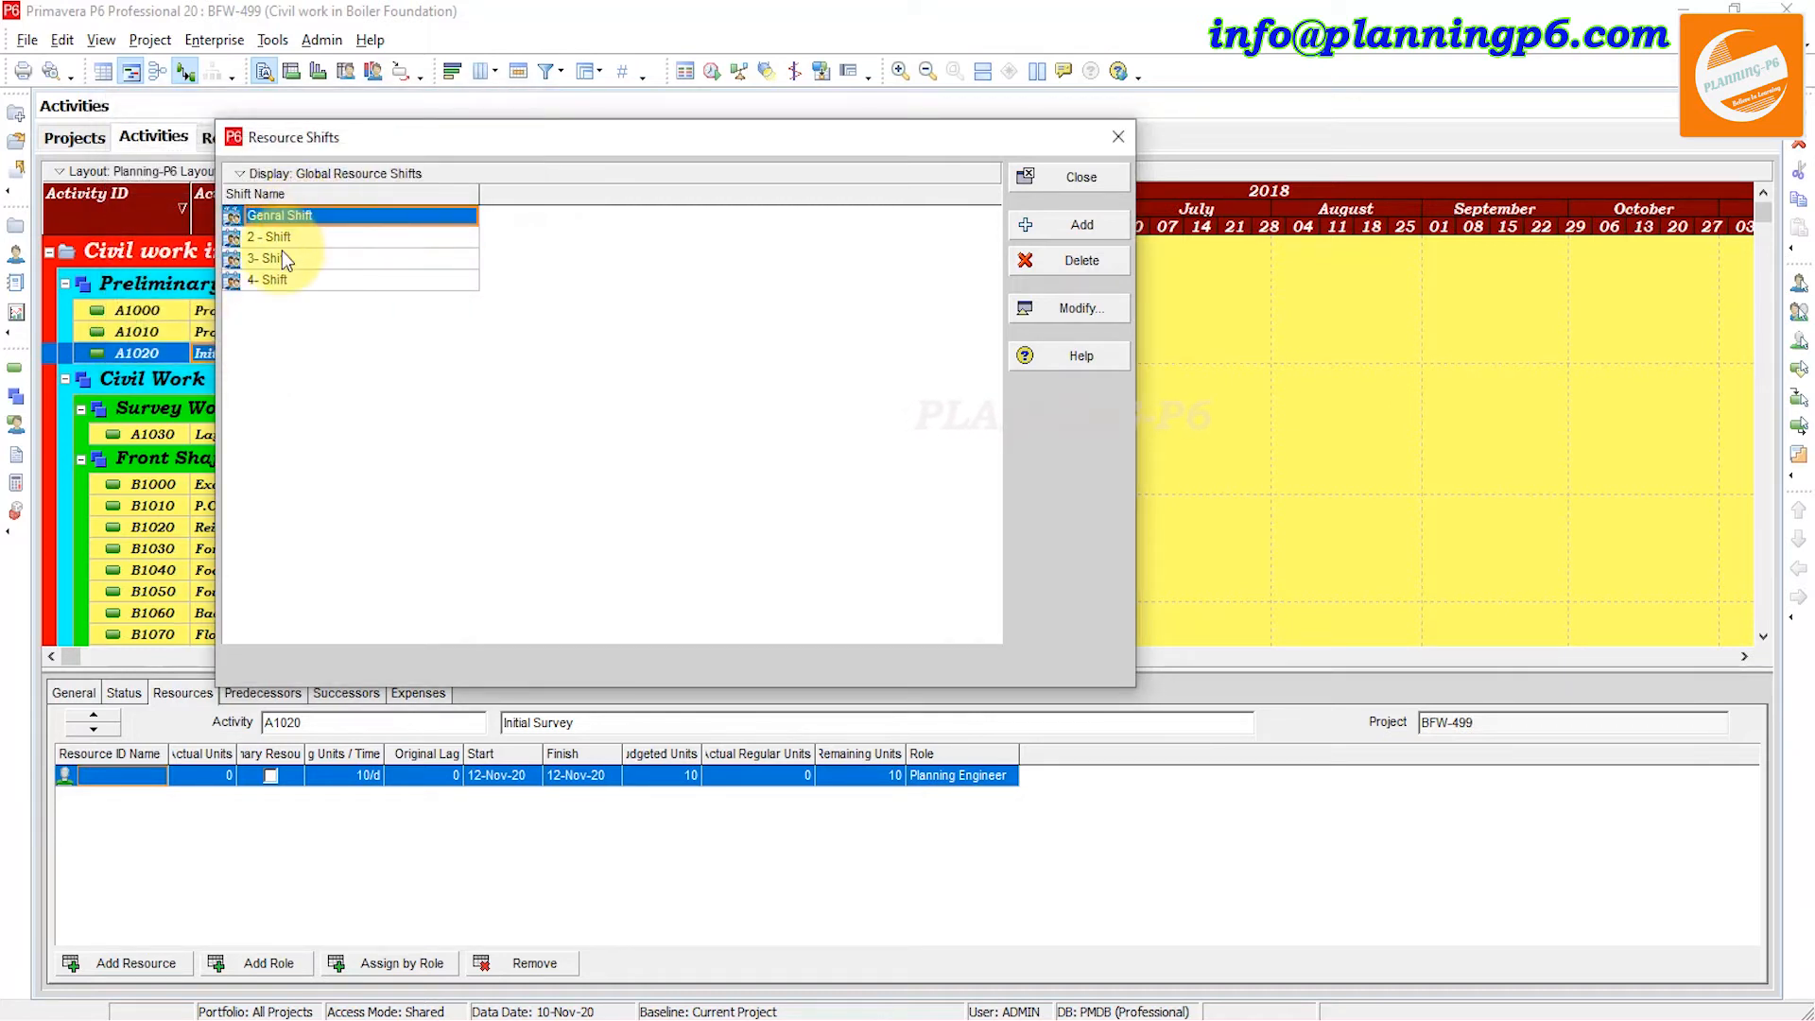
left_click(1057, 309)
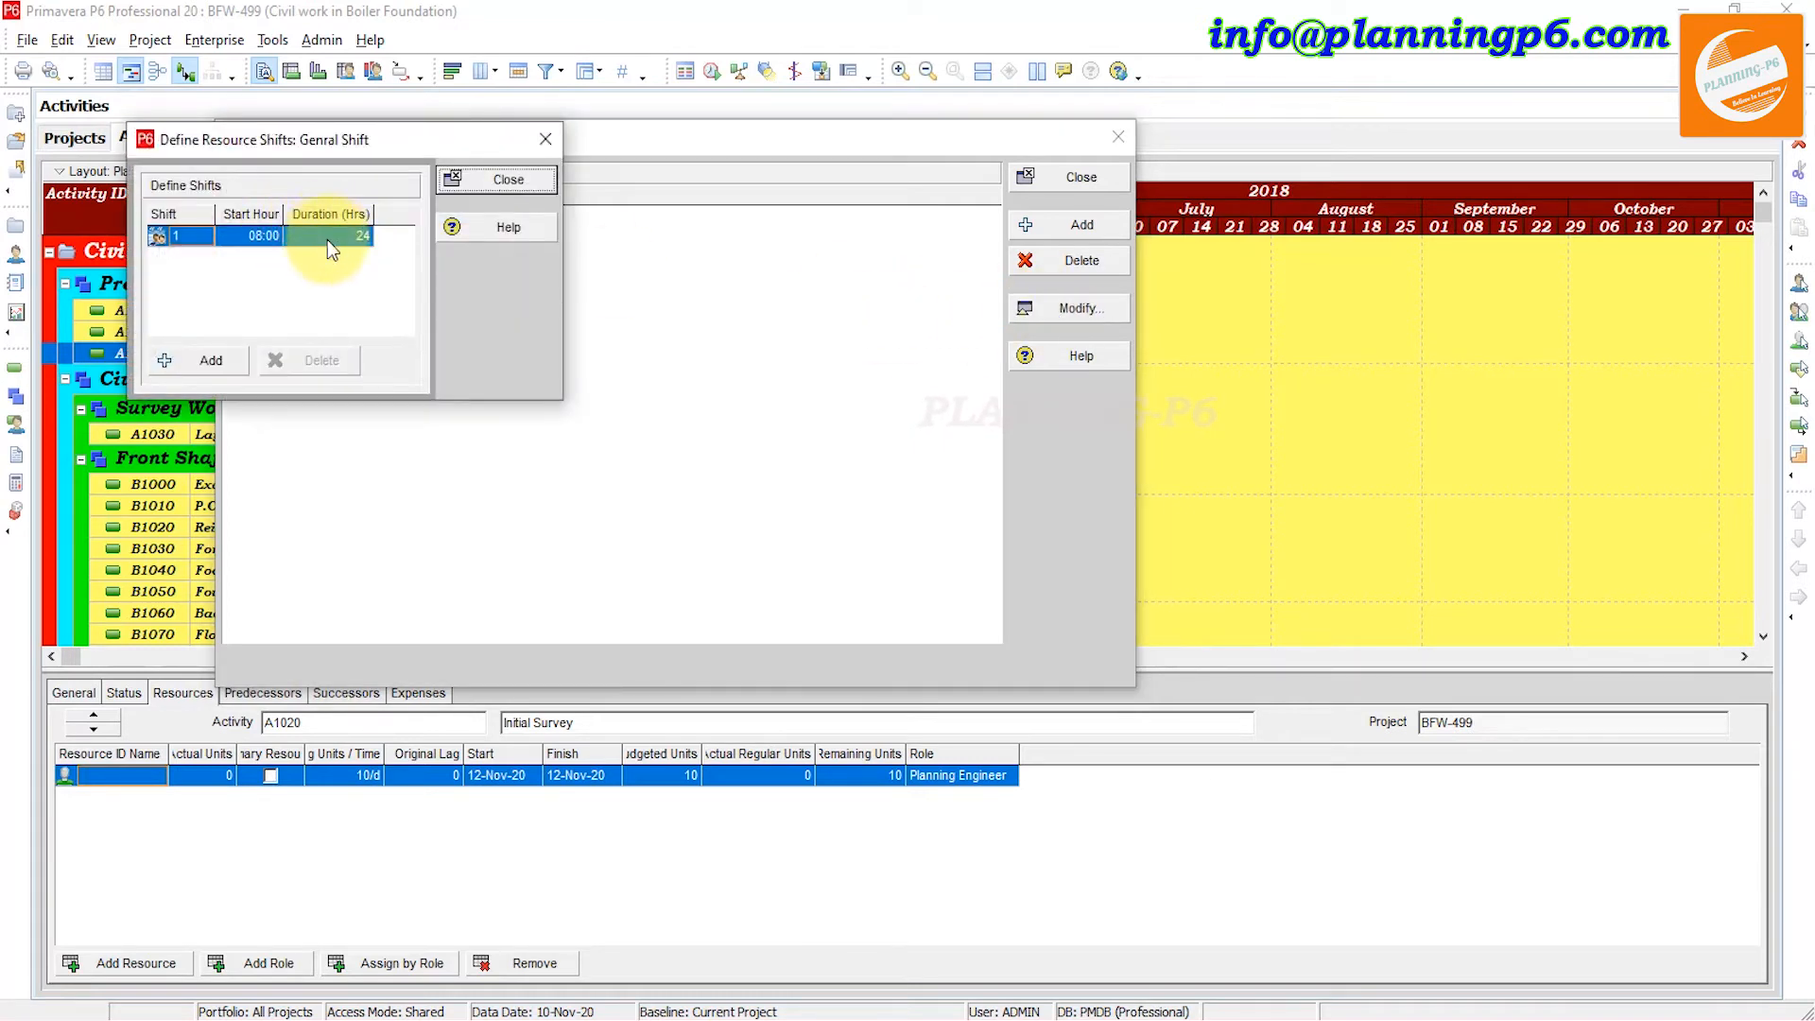
left_click(261, 242)
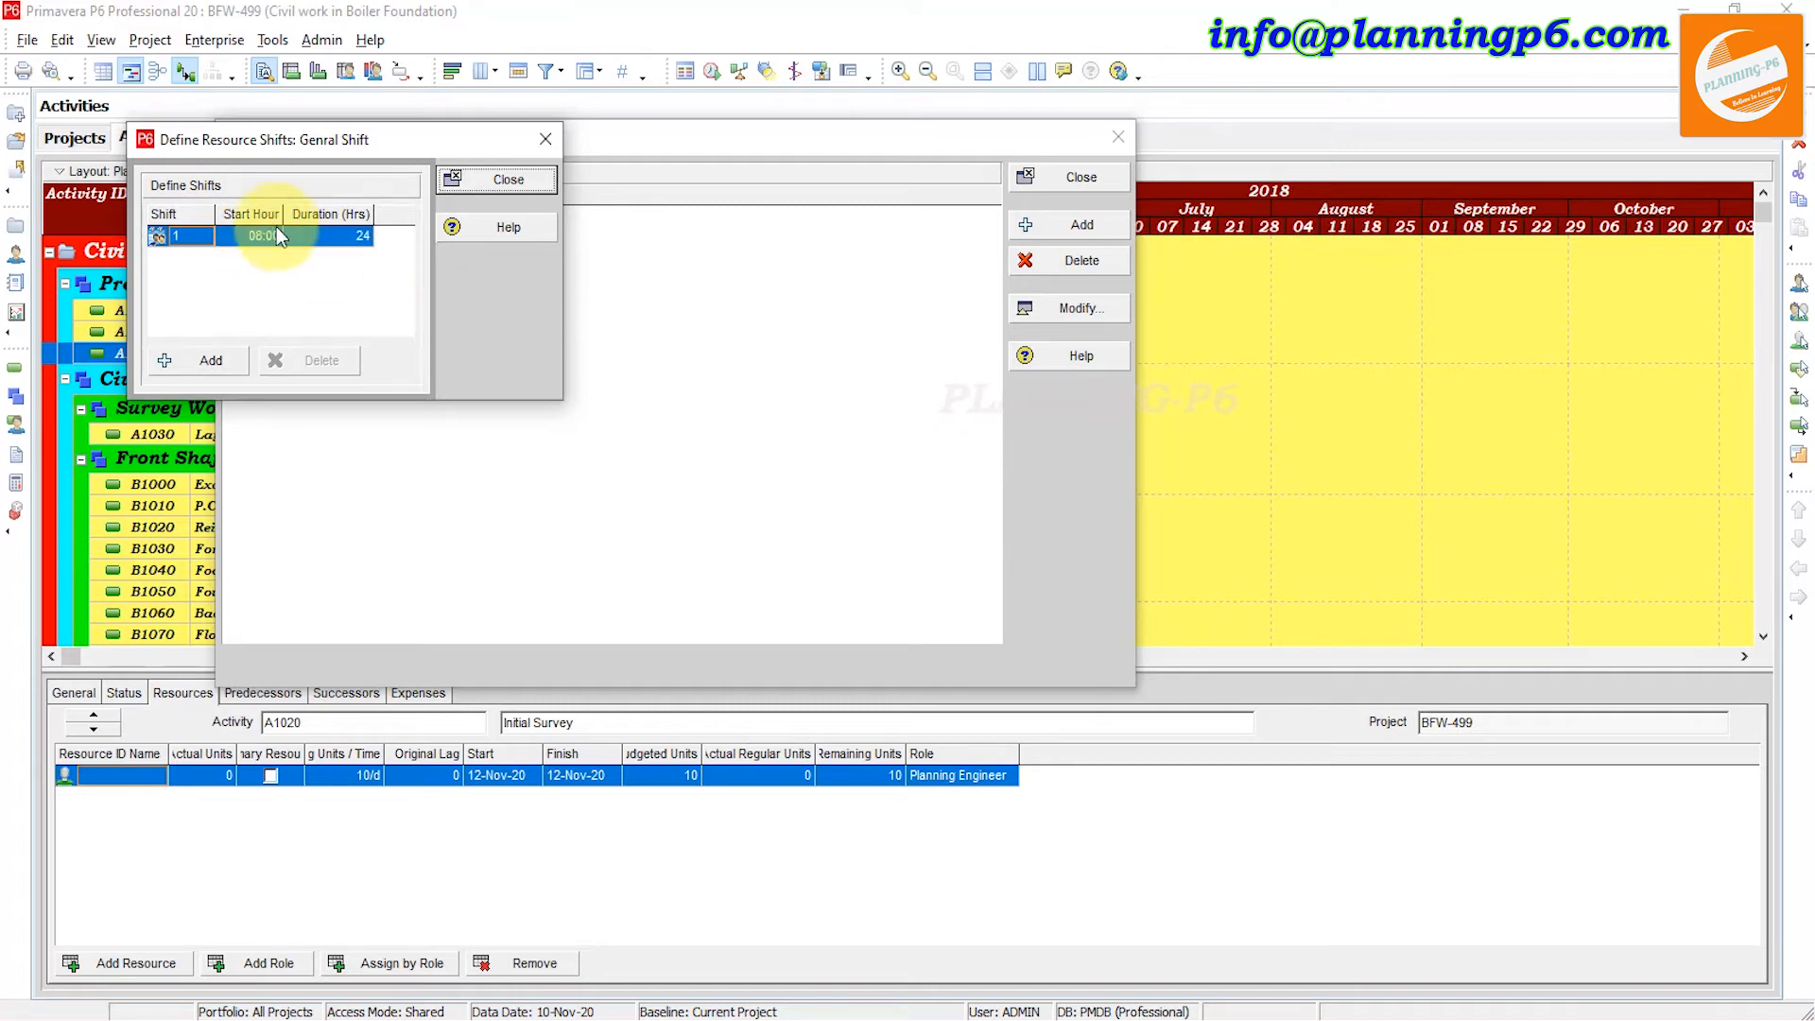
left_click(359, 244)
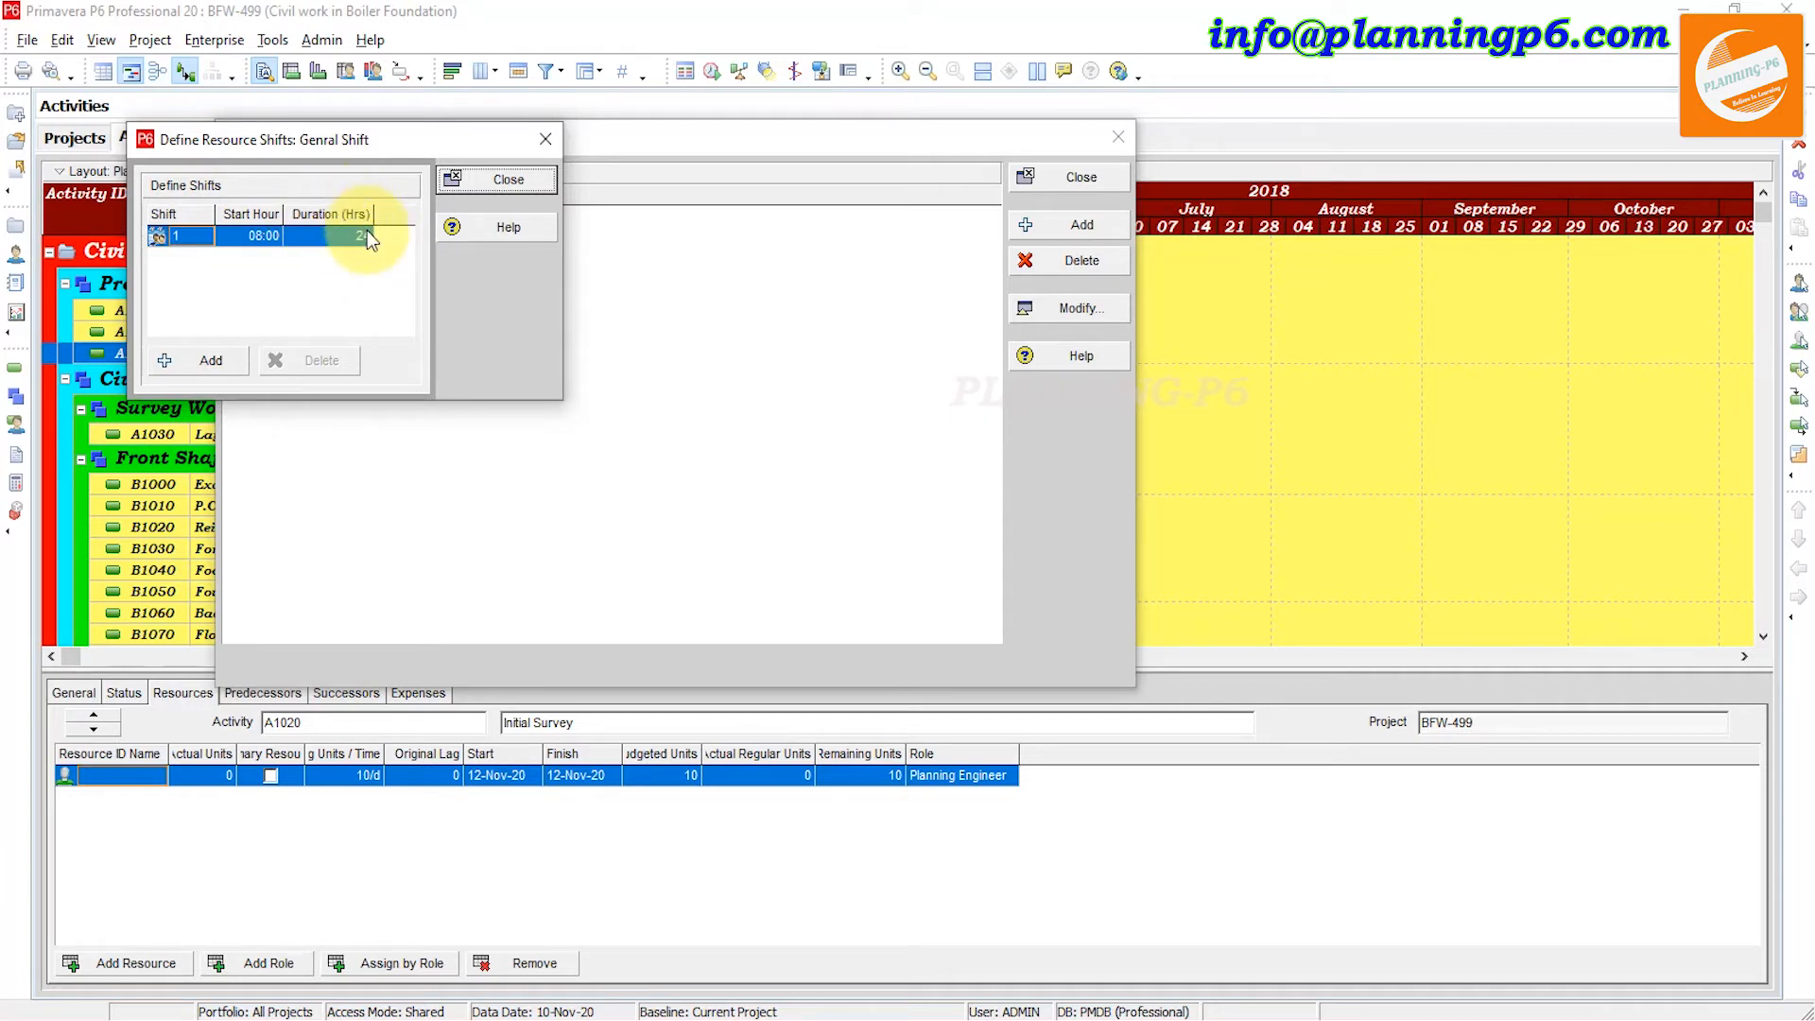
left_click(538, 185)
Step: Open the 3- Shift definition for modification and add four more shift rows
left_click(293, 258)
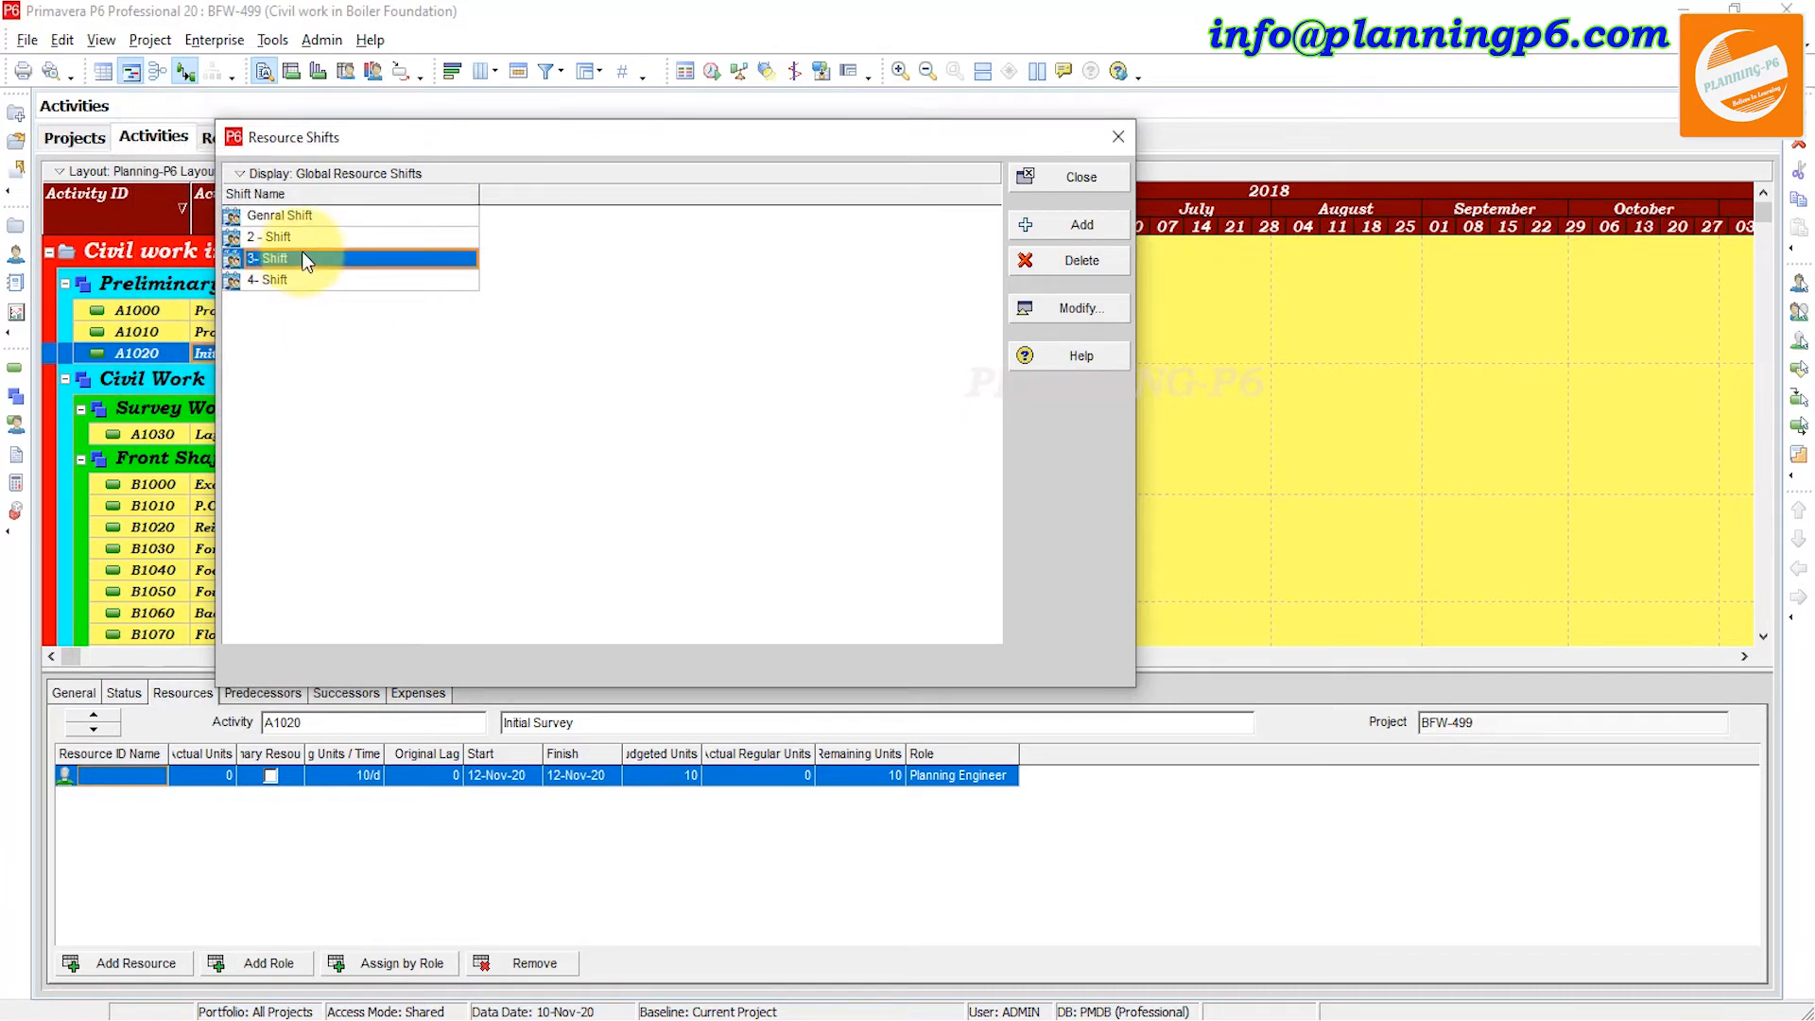
left_click(1030, 310)
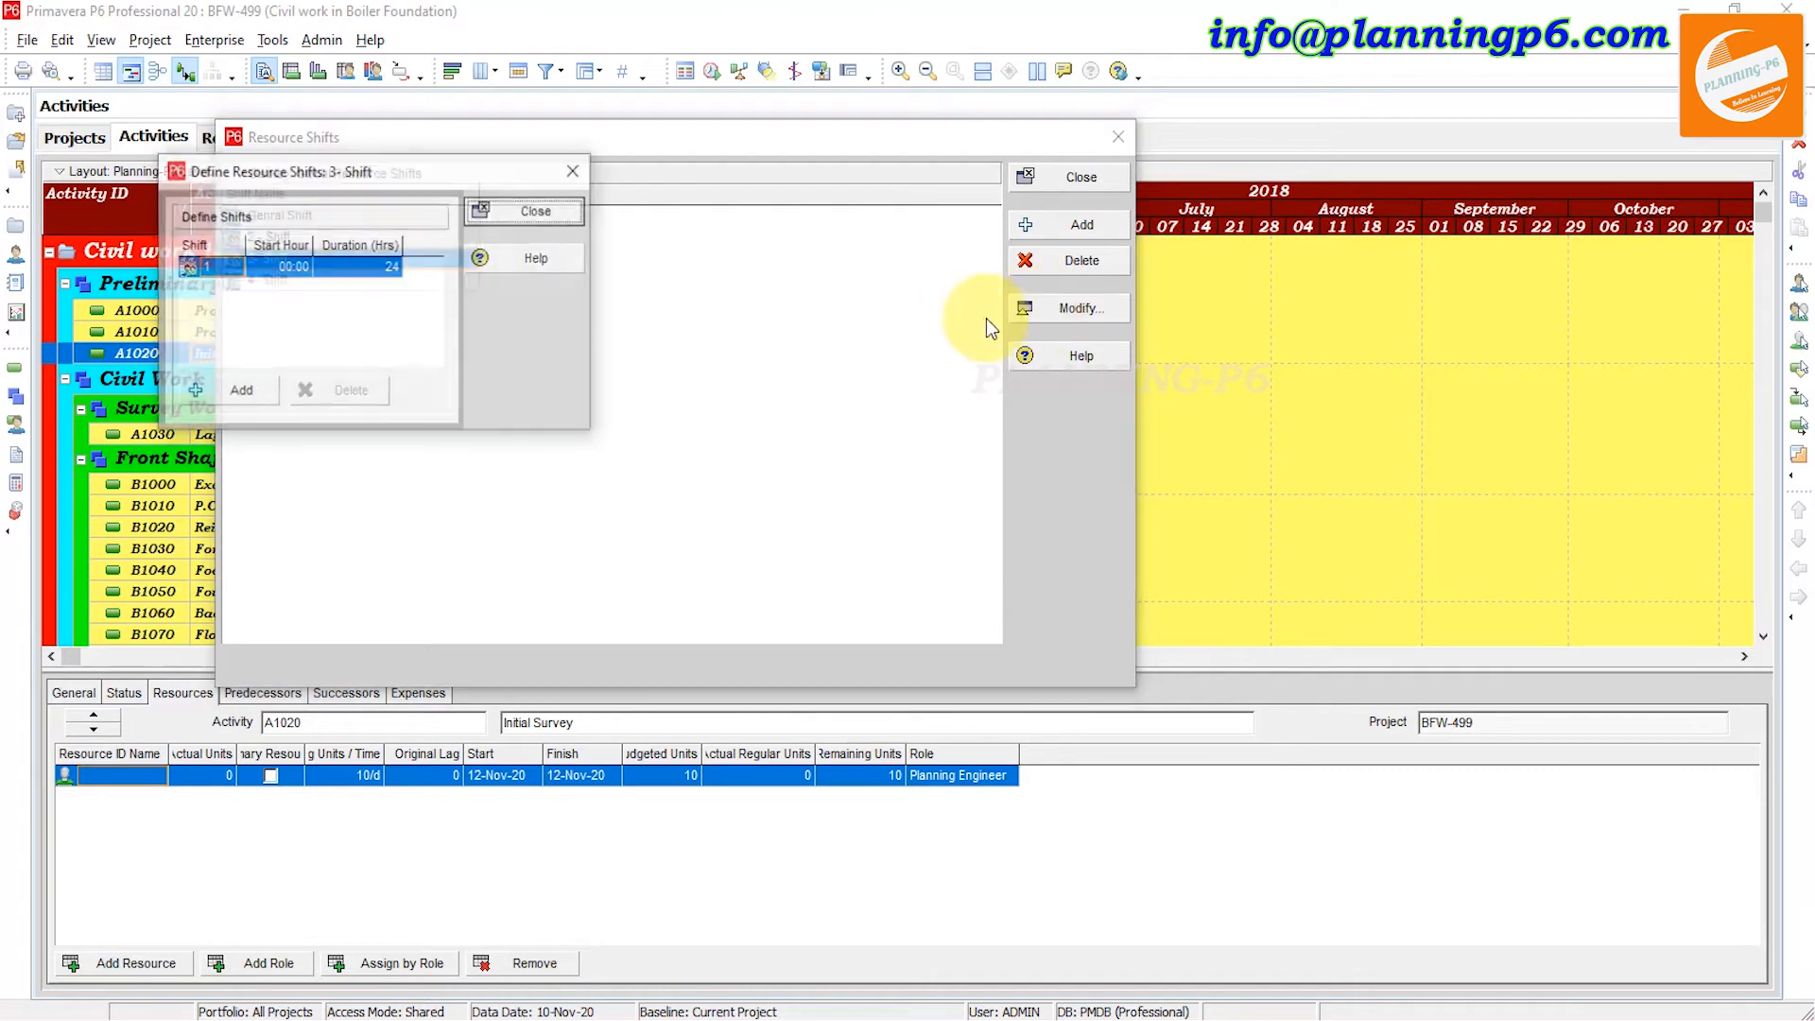
left_click(254, 394)
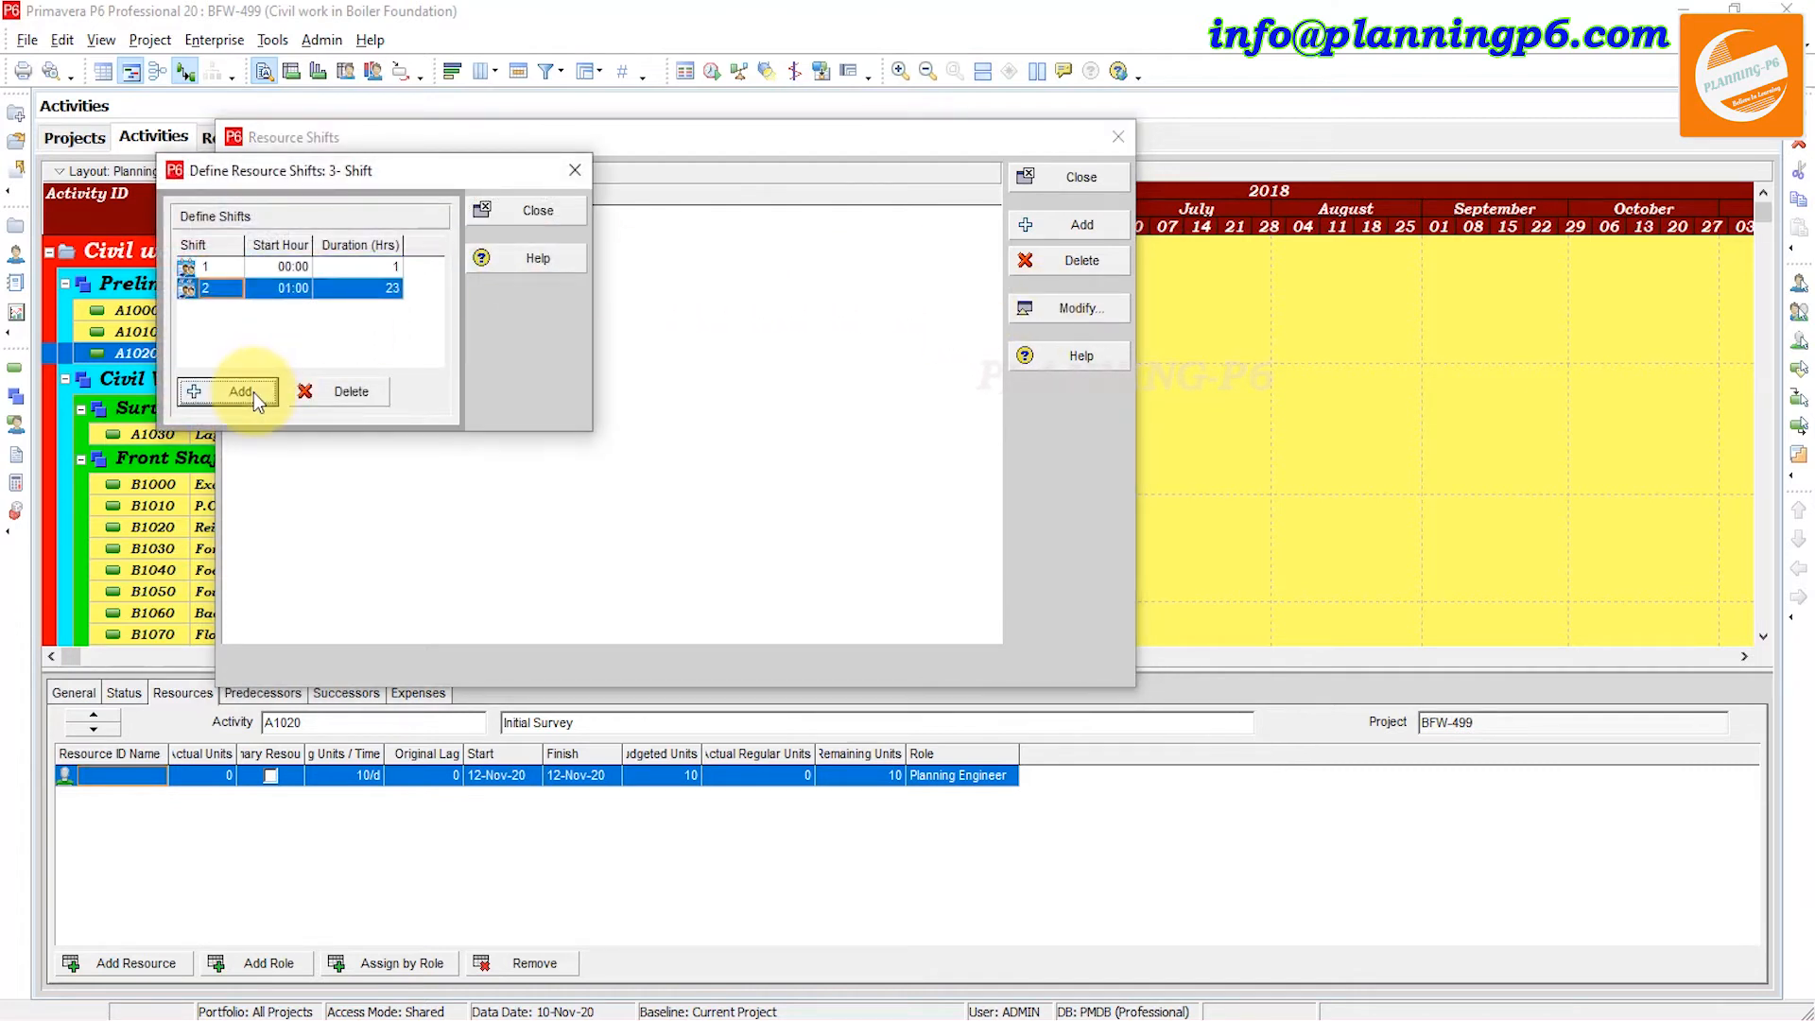
left_click(254, 394)
left_click(254, 394)
left_click(251, 392)
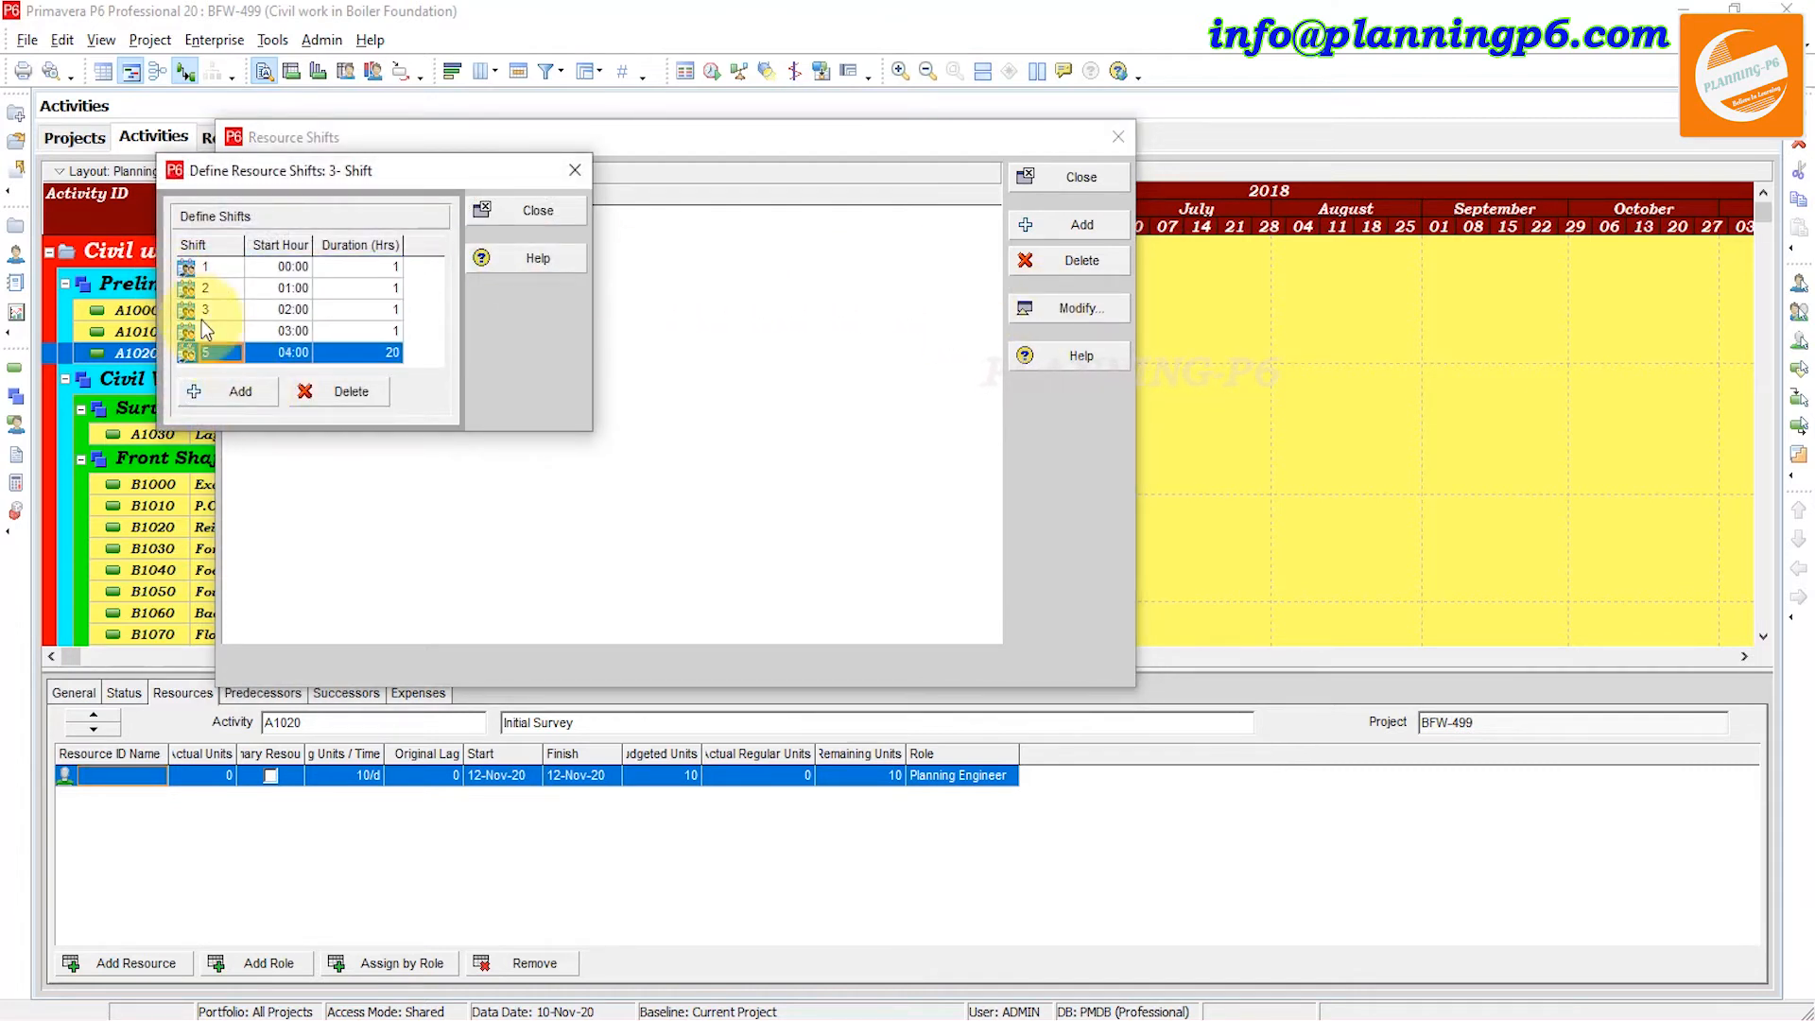
Step: In the 3- Shift definition, choose 00:00 as the start hour of shift 1 and 06:00 for shift 2
left_click(282, 270)
left_click(282, 270)
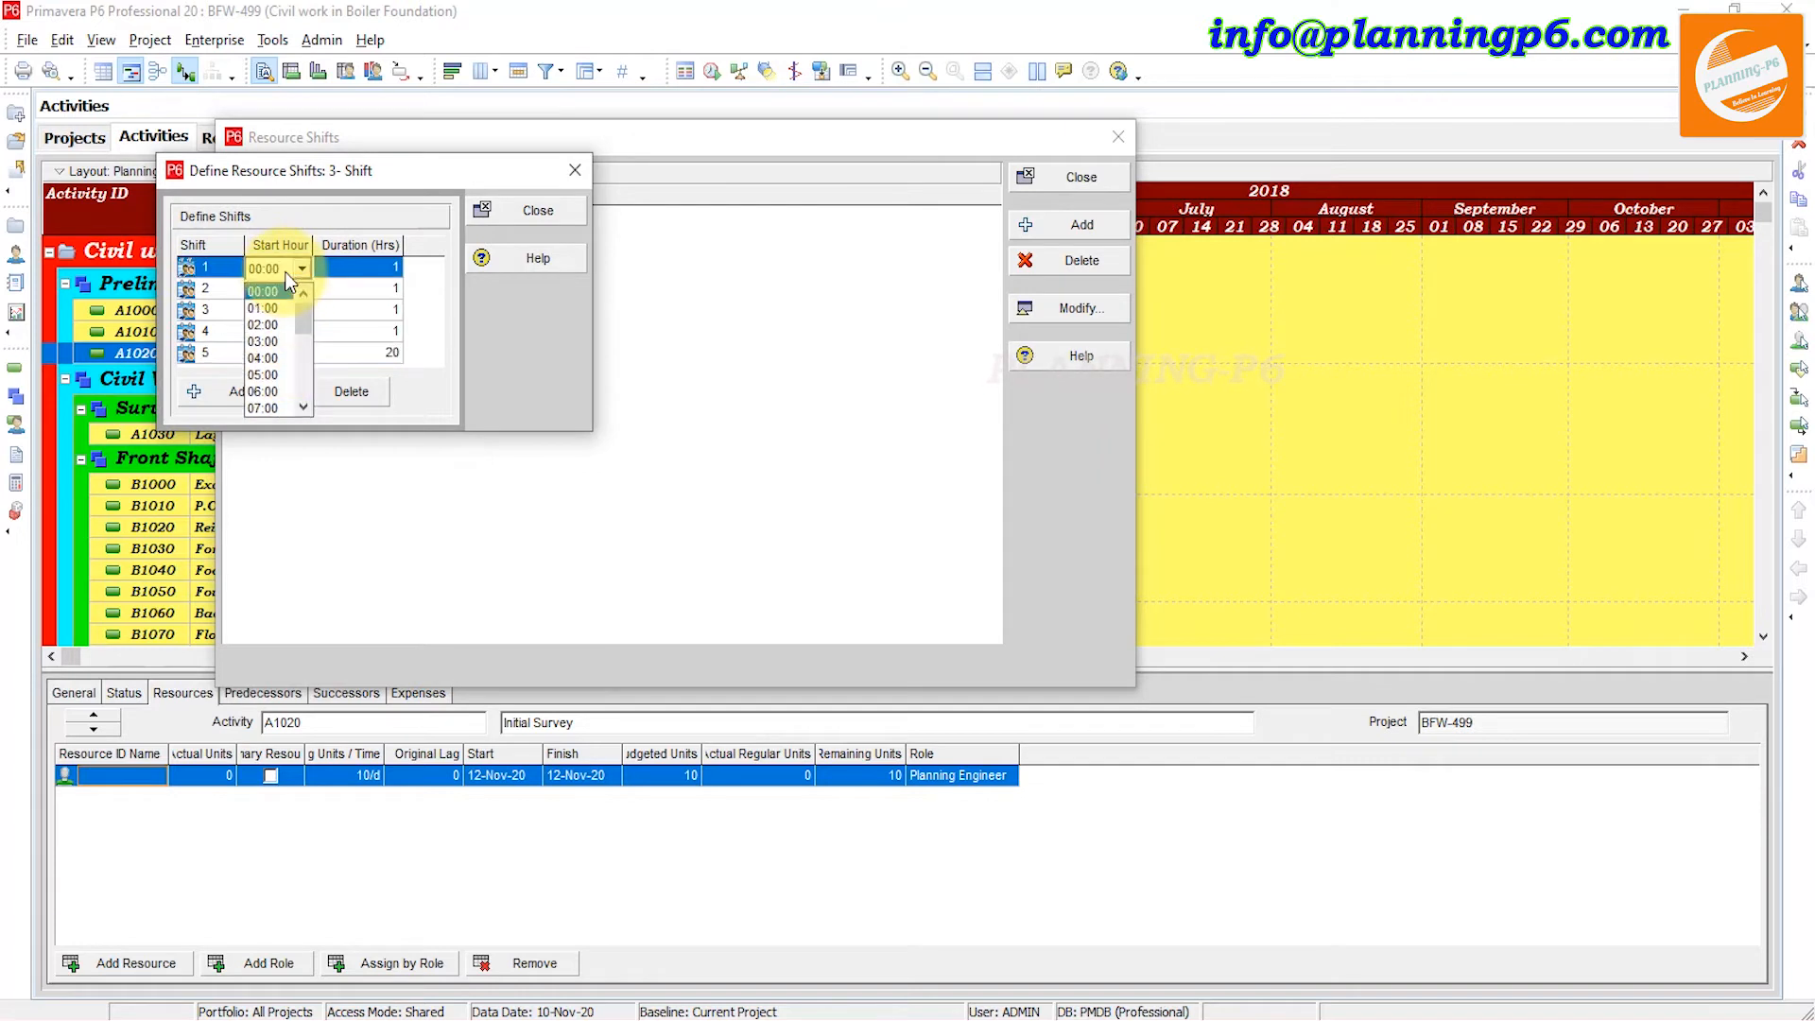
left_click(282, 297)
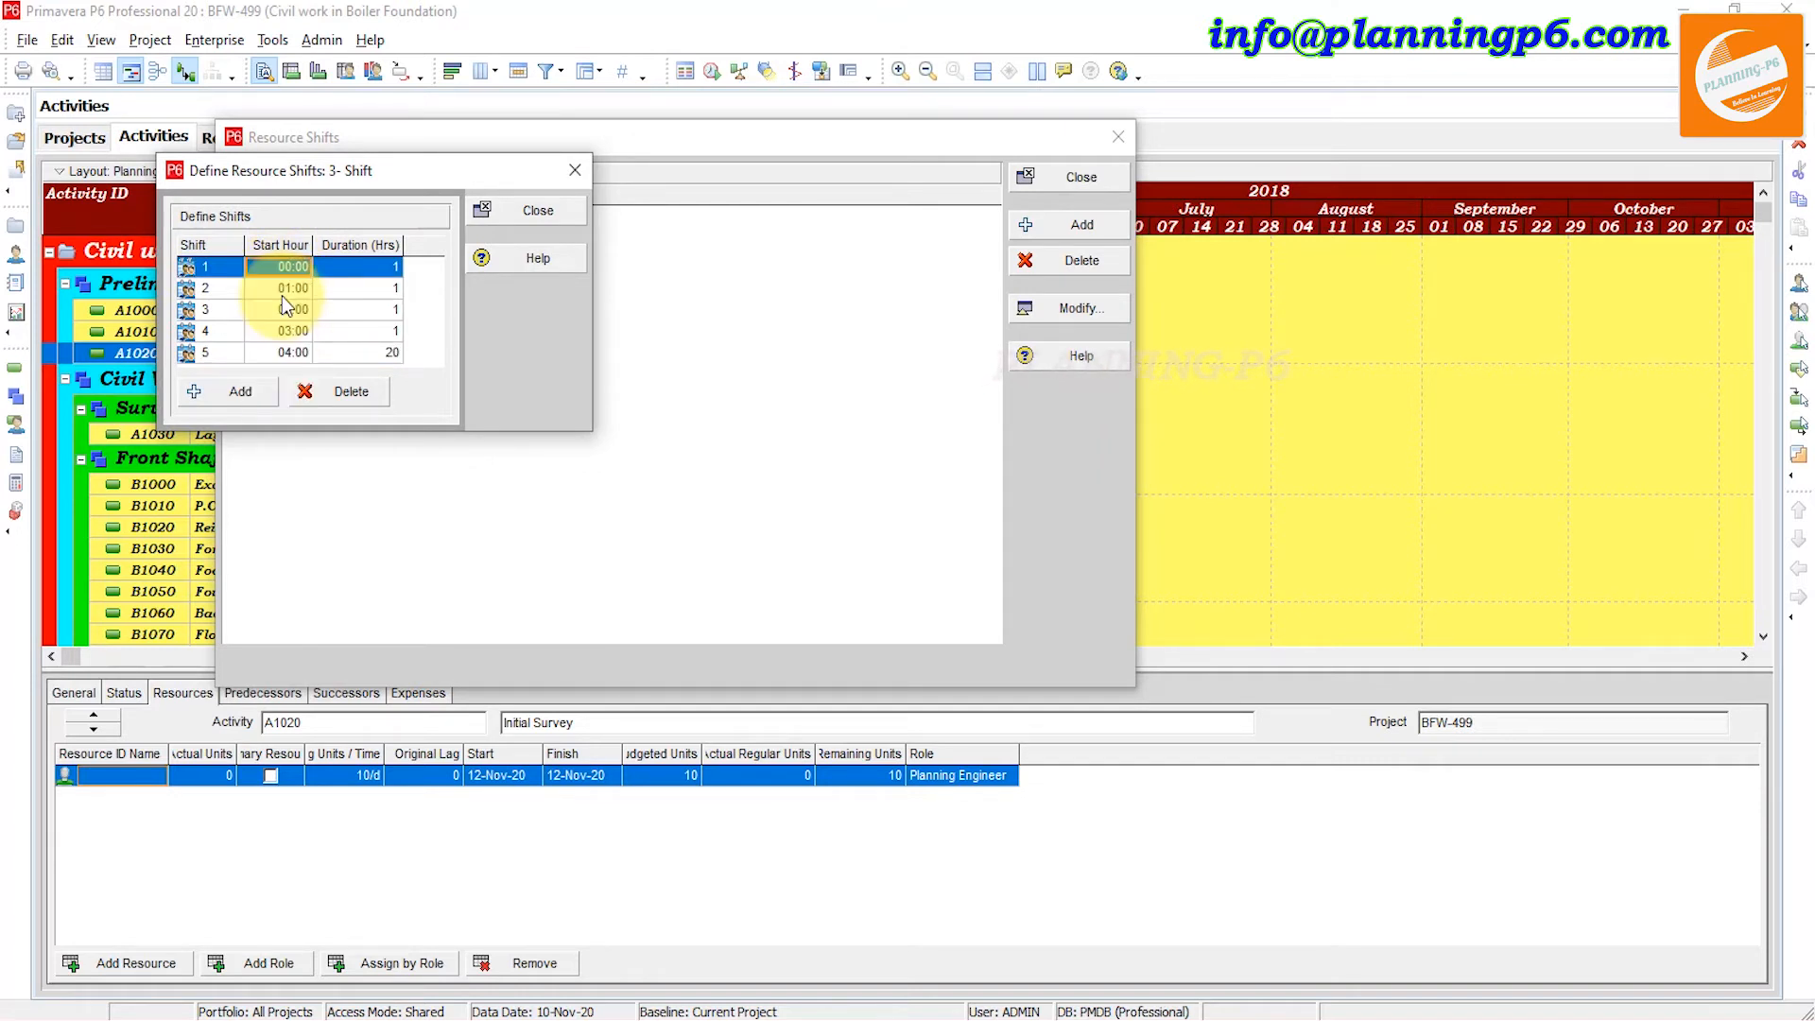
left_click(295, 285)
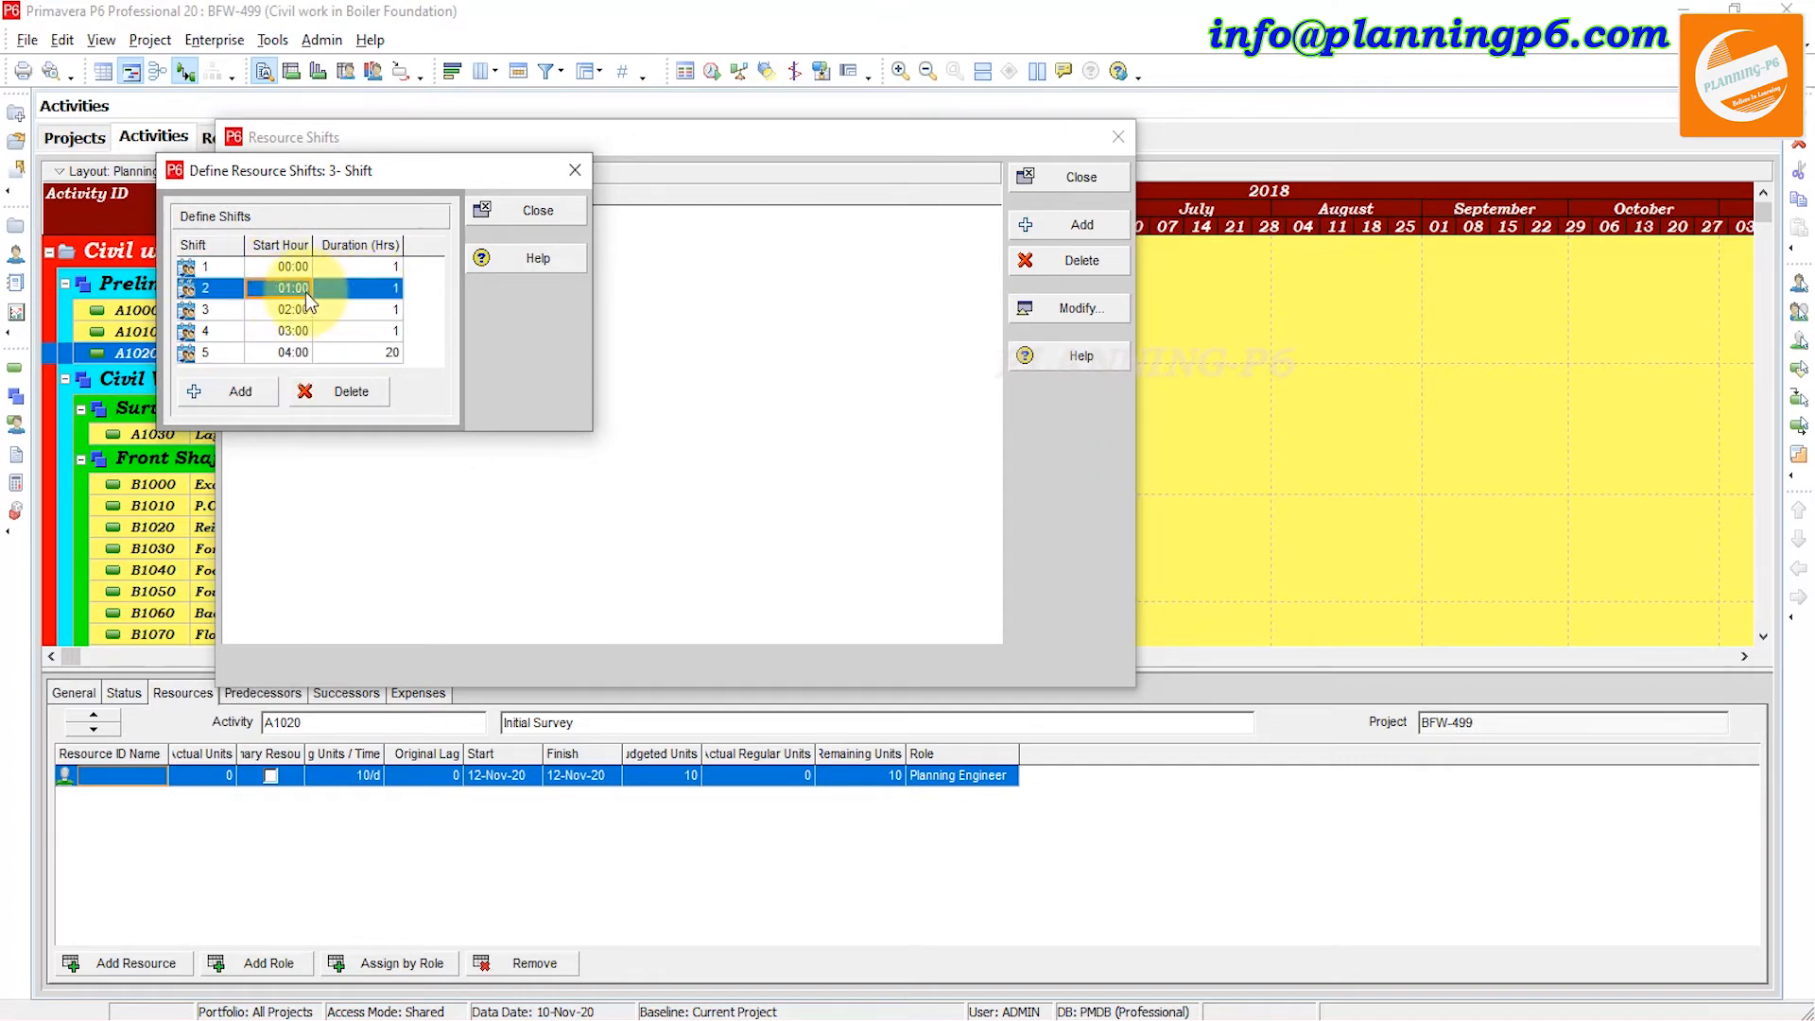
left_click(293, 286)
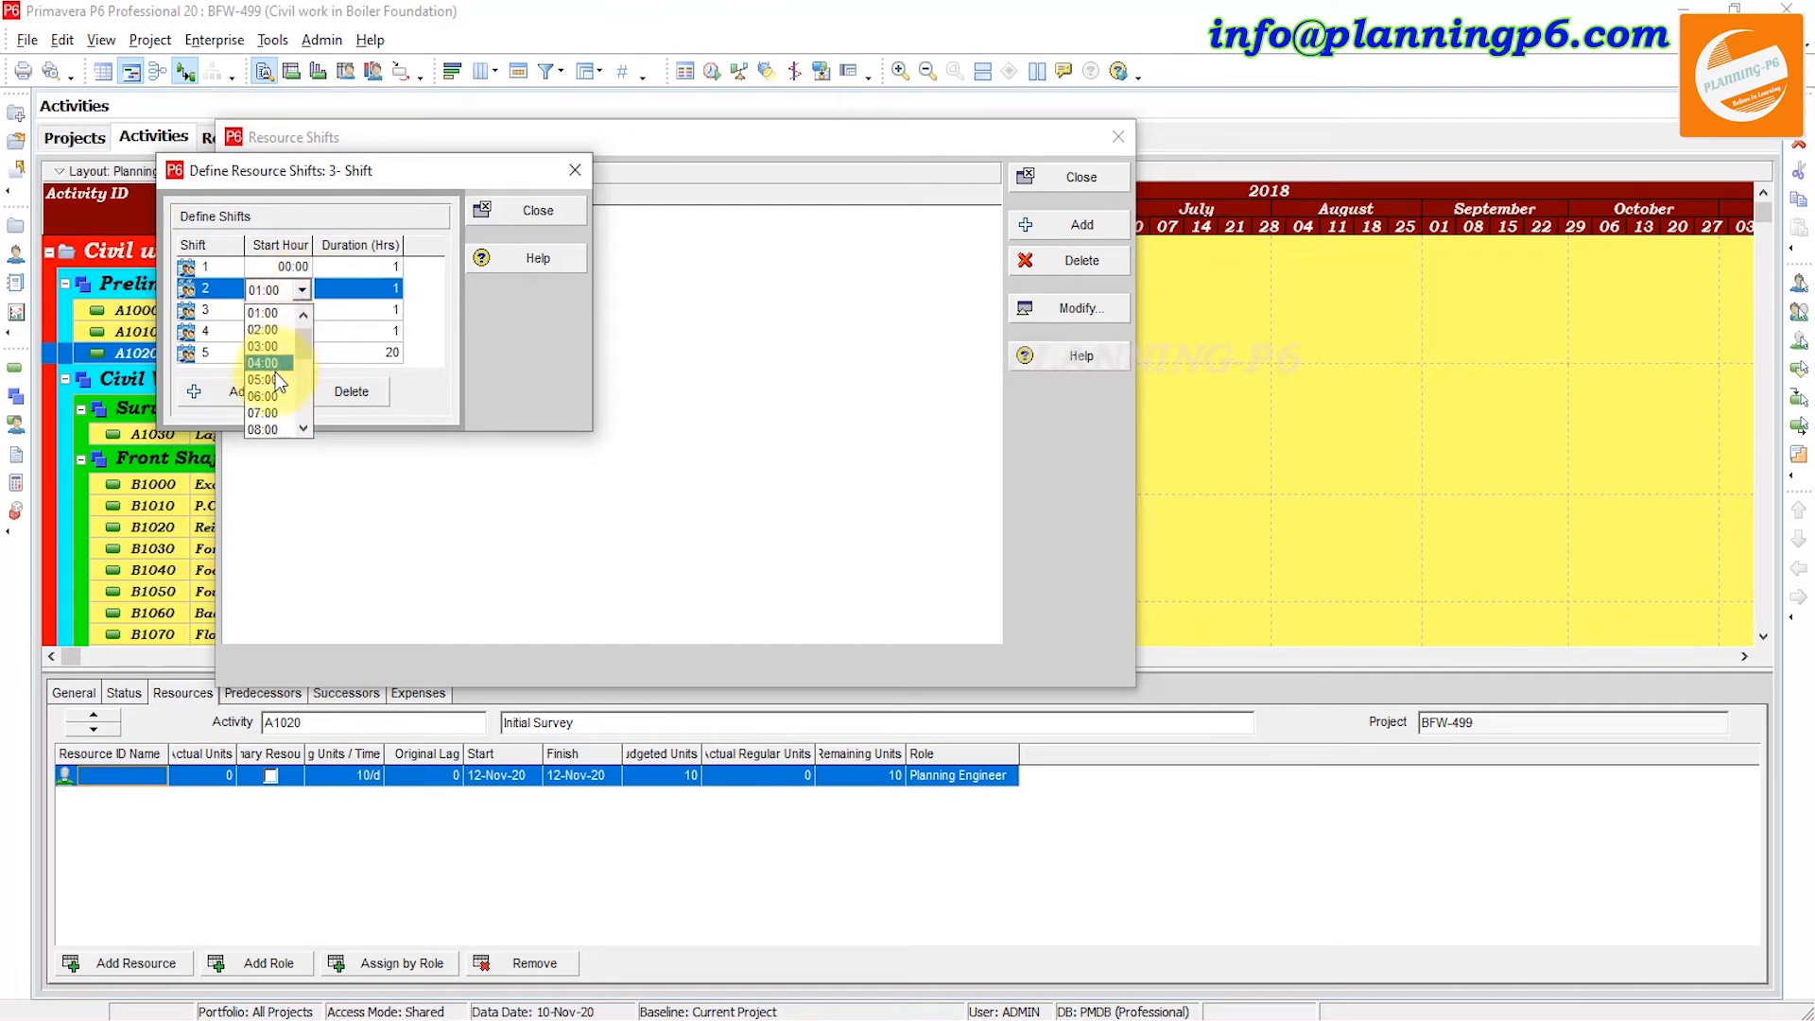
left_click(270, 392)
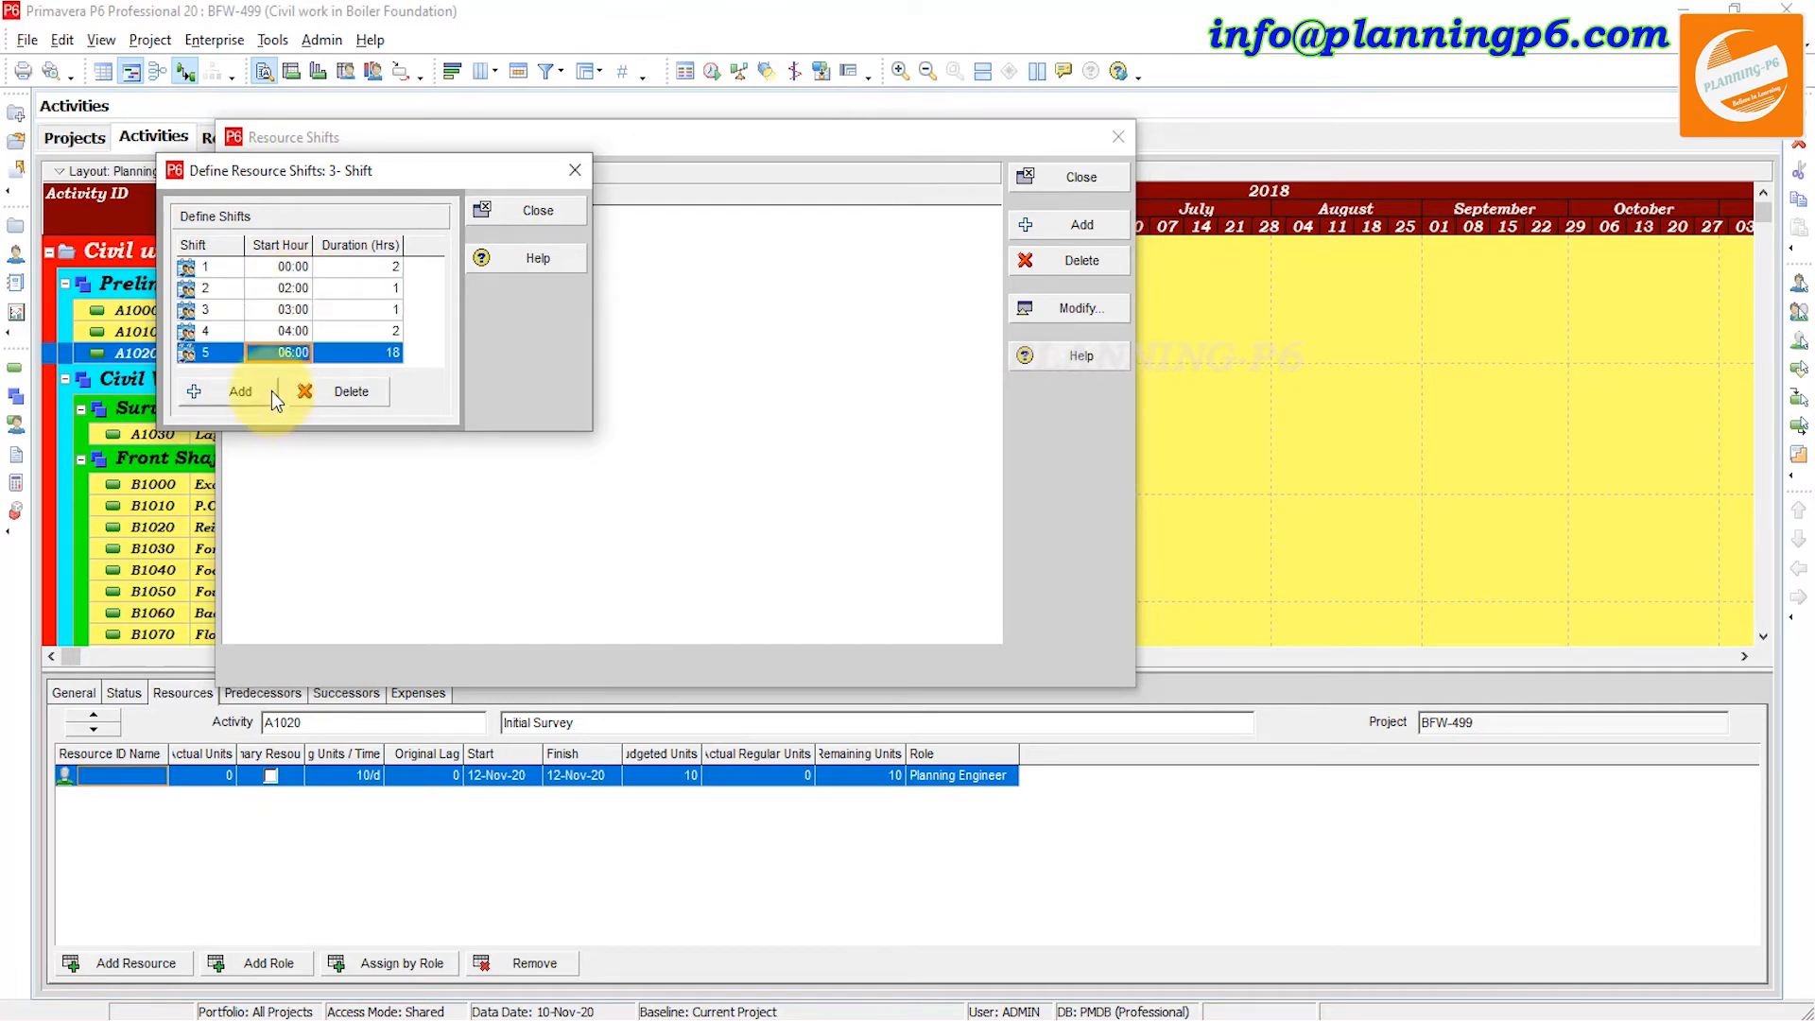
Step: Set the start hour of the 02:00 shift in the 3- Shift definition to 10:00
left_click(295, 288)
left_click(294, 288)
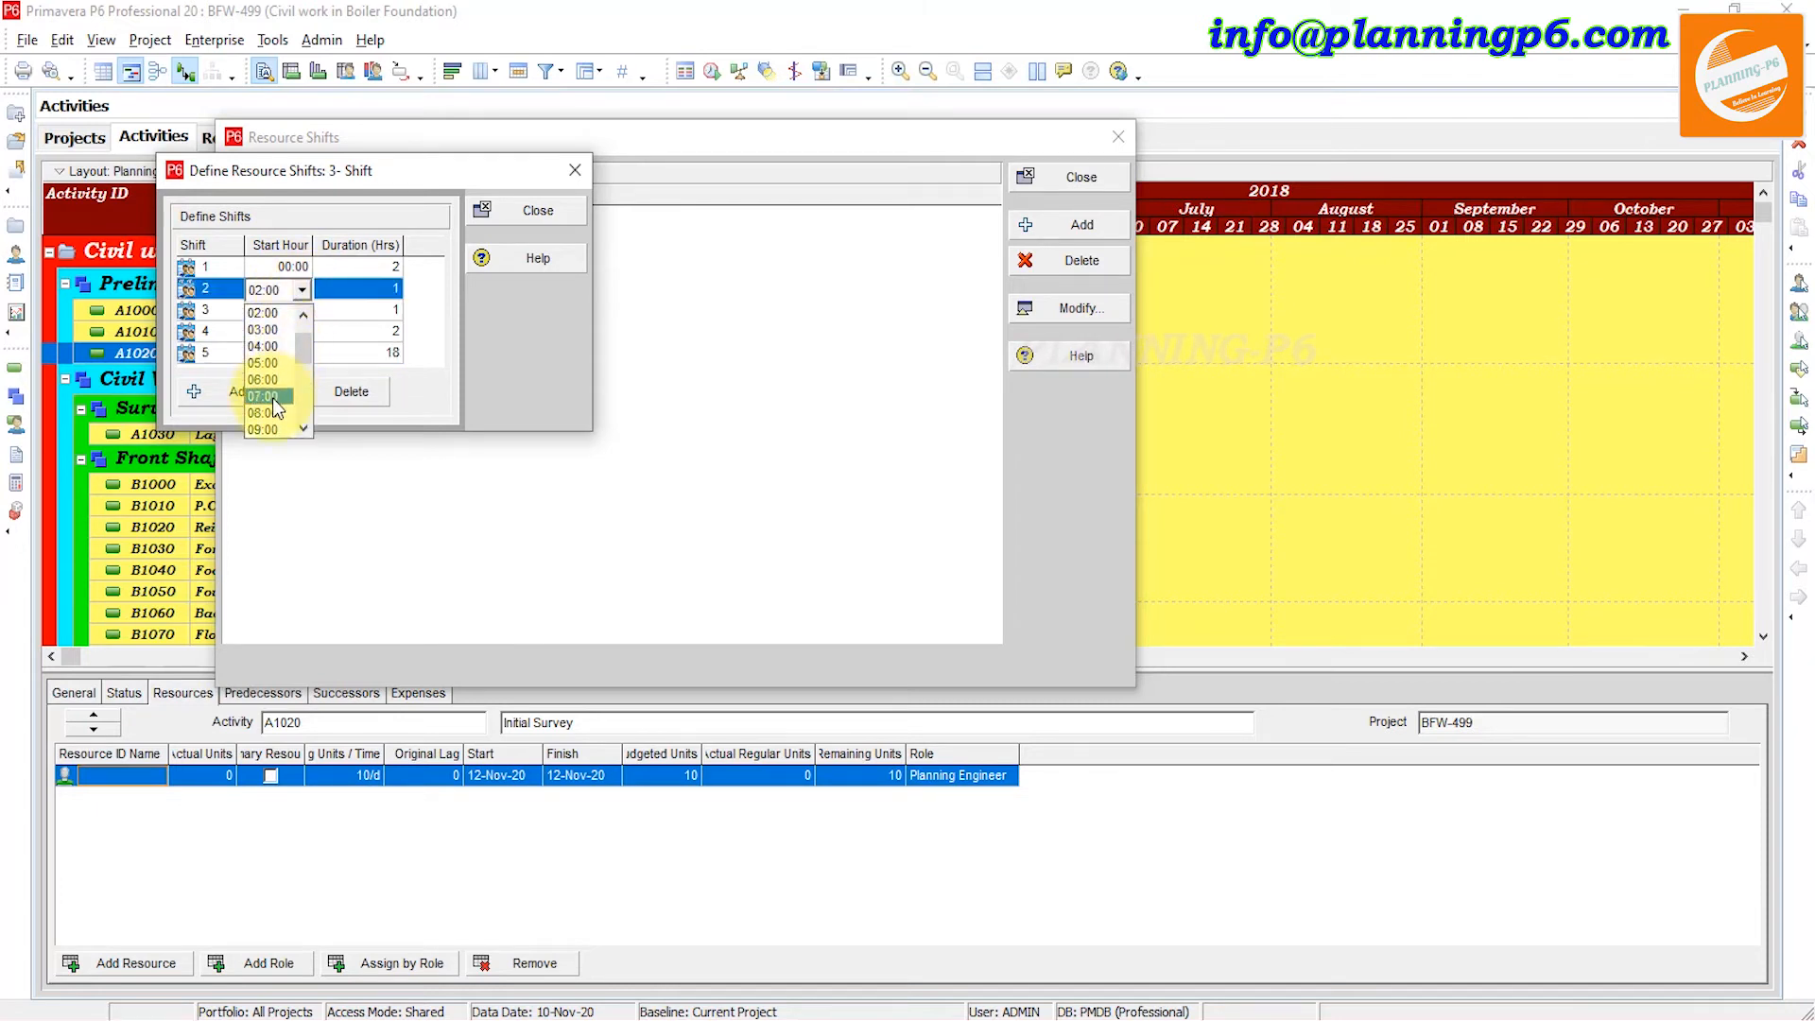
left_click_drag(297, 348, 302, 365)
left_click(264, 363)
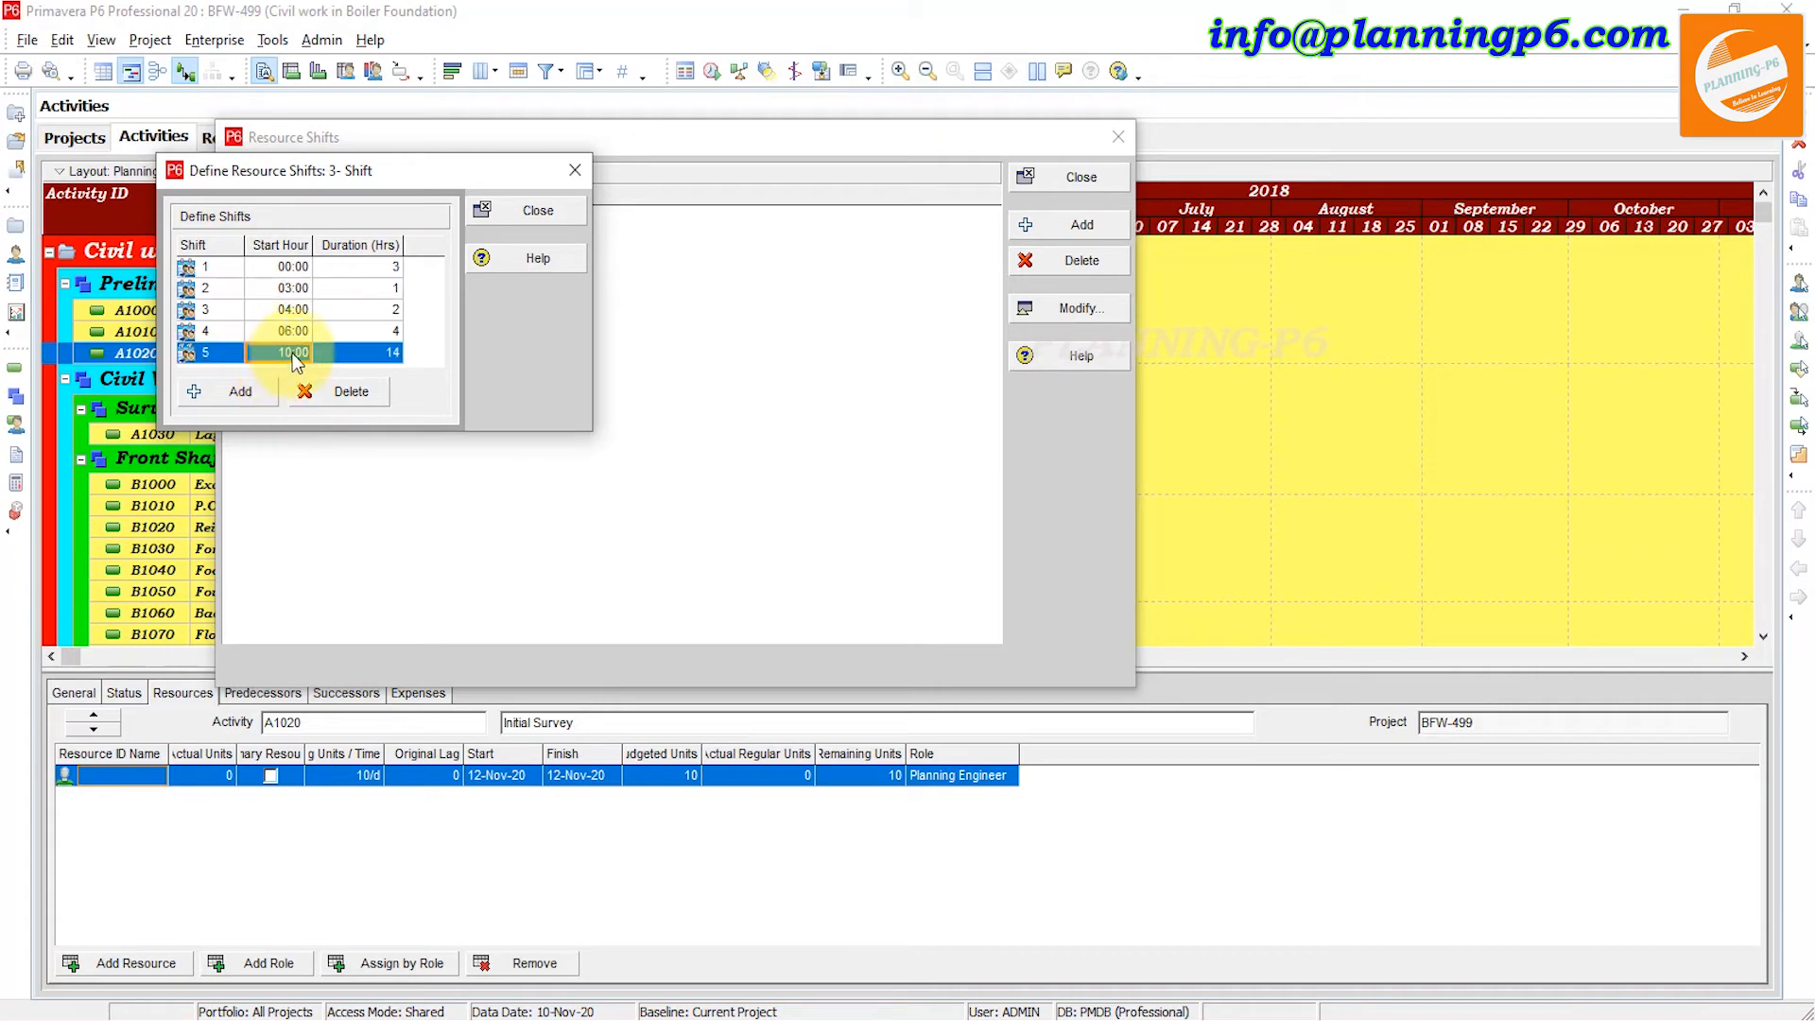
Step: Set the start hour of the 03:00 shift in the 3- Shift definition to 14:00
left_click(299, 295)
left_click(301, 289)
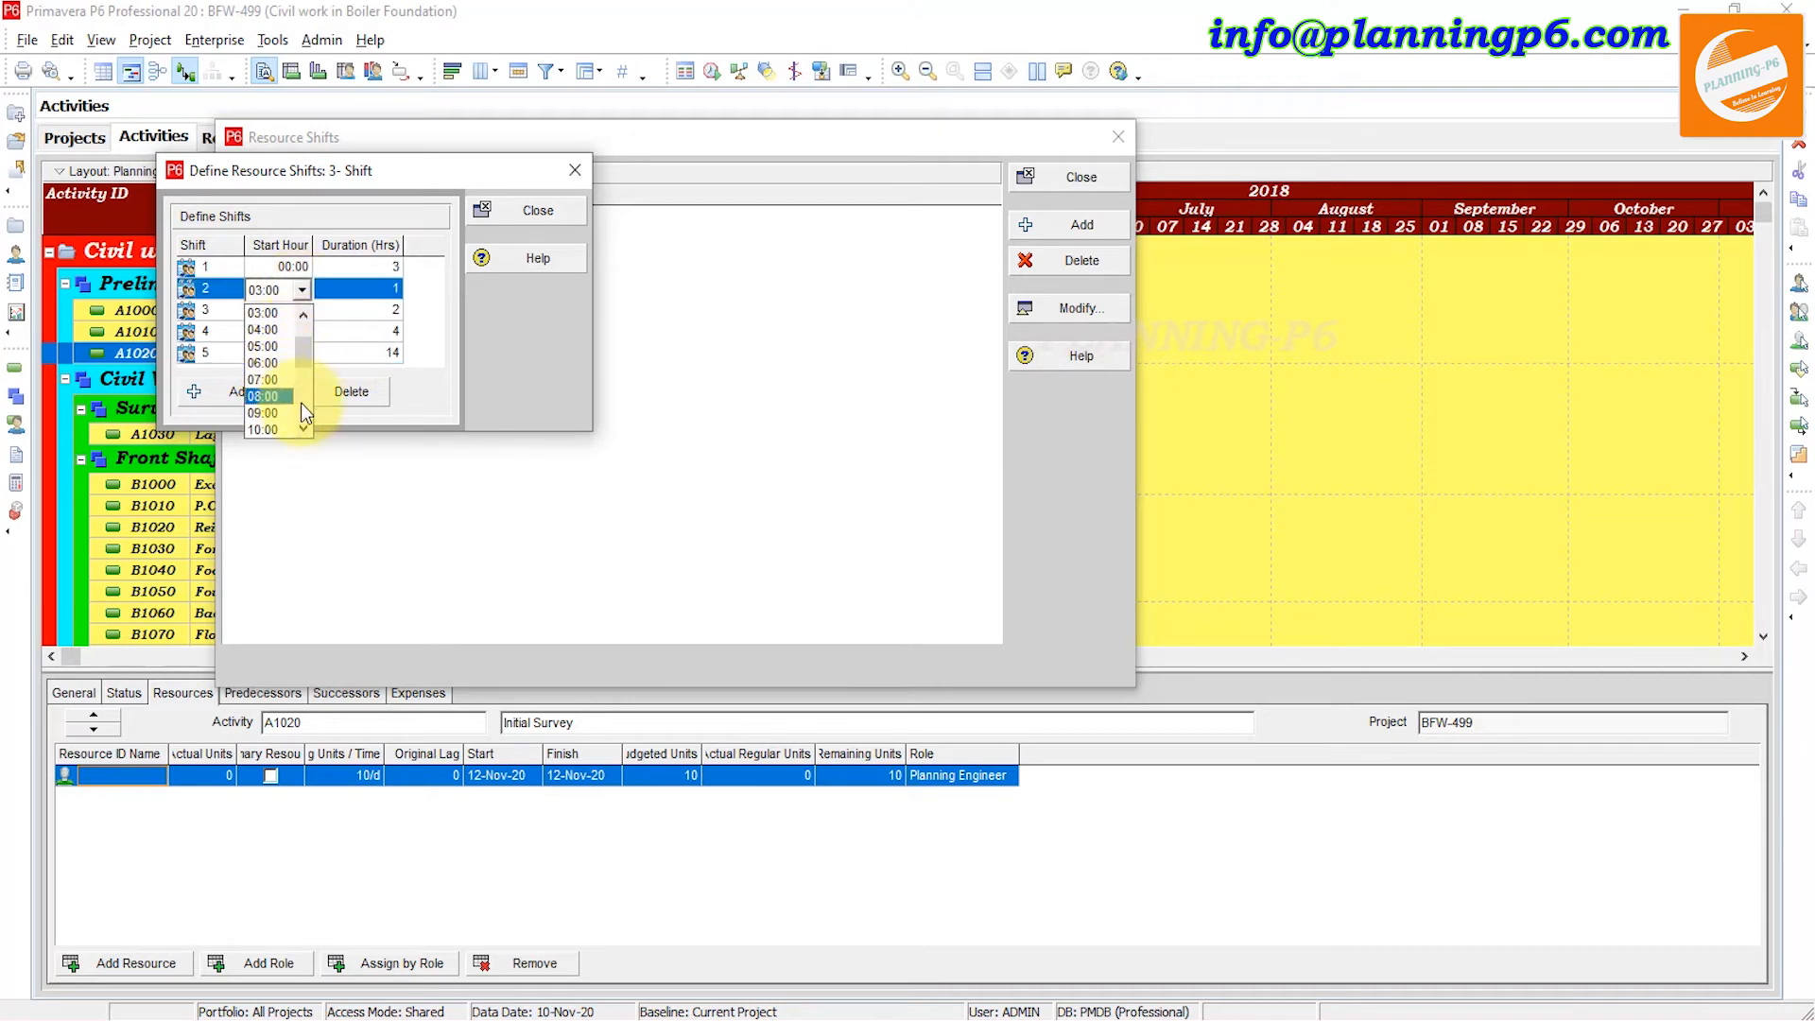
left_click(300, 429)
left_click(299, 429)
left_click(298, 429)
left_click(298, 429)
left_click(299, 429)
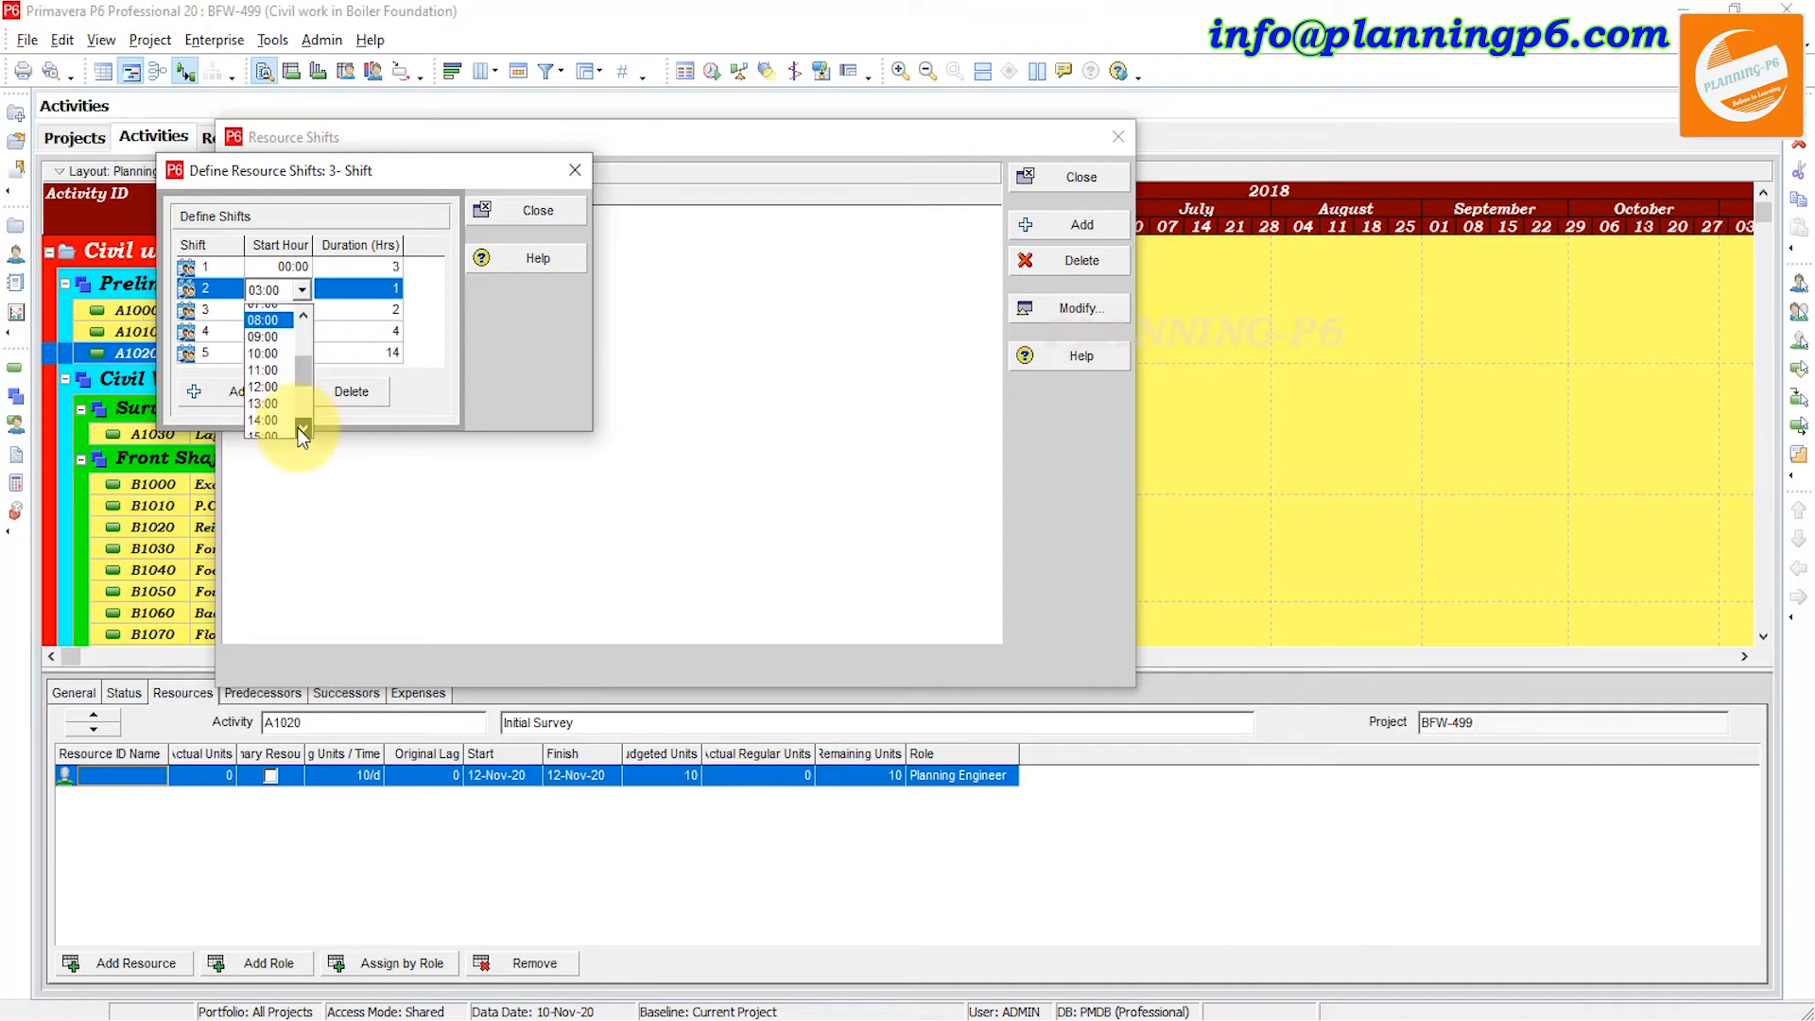
left_click(277, 330)
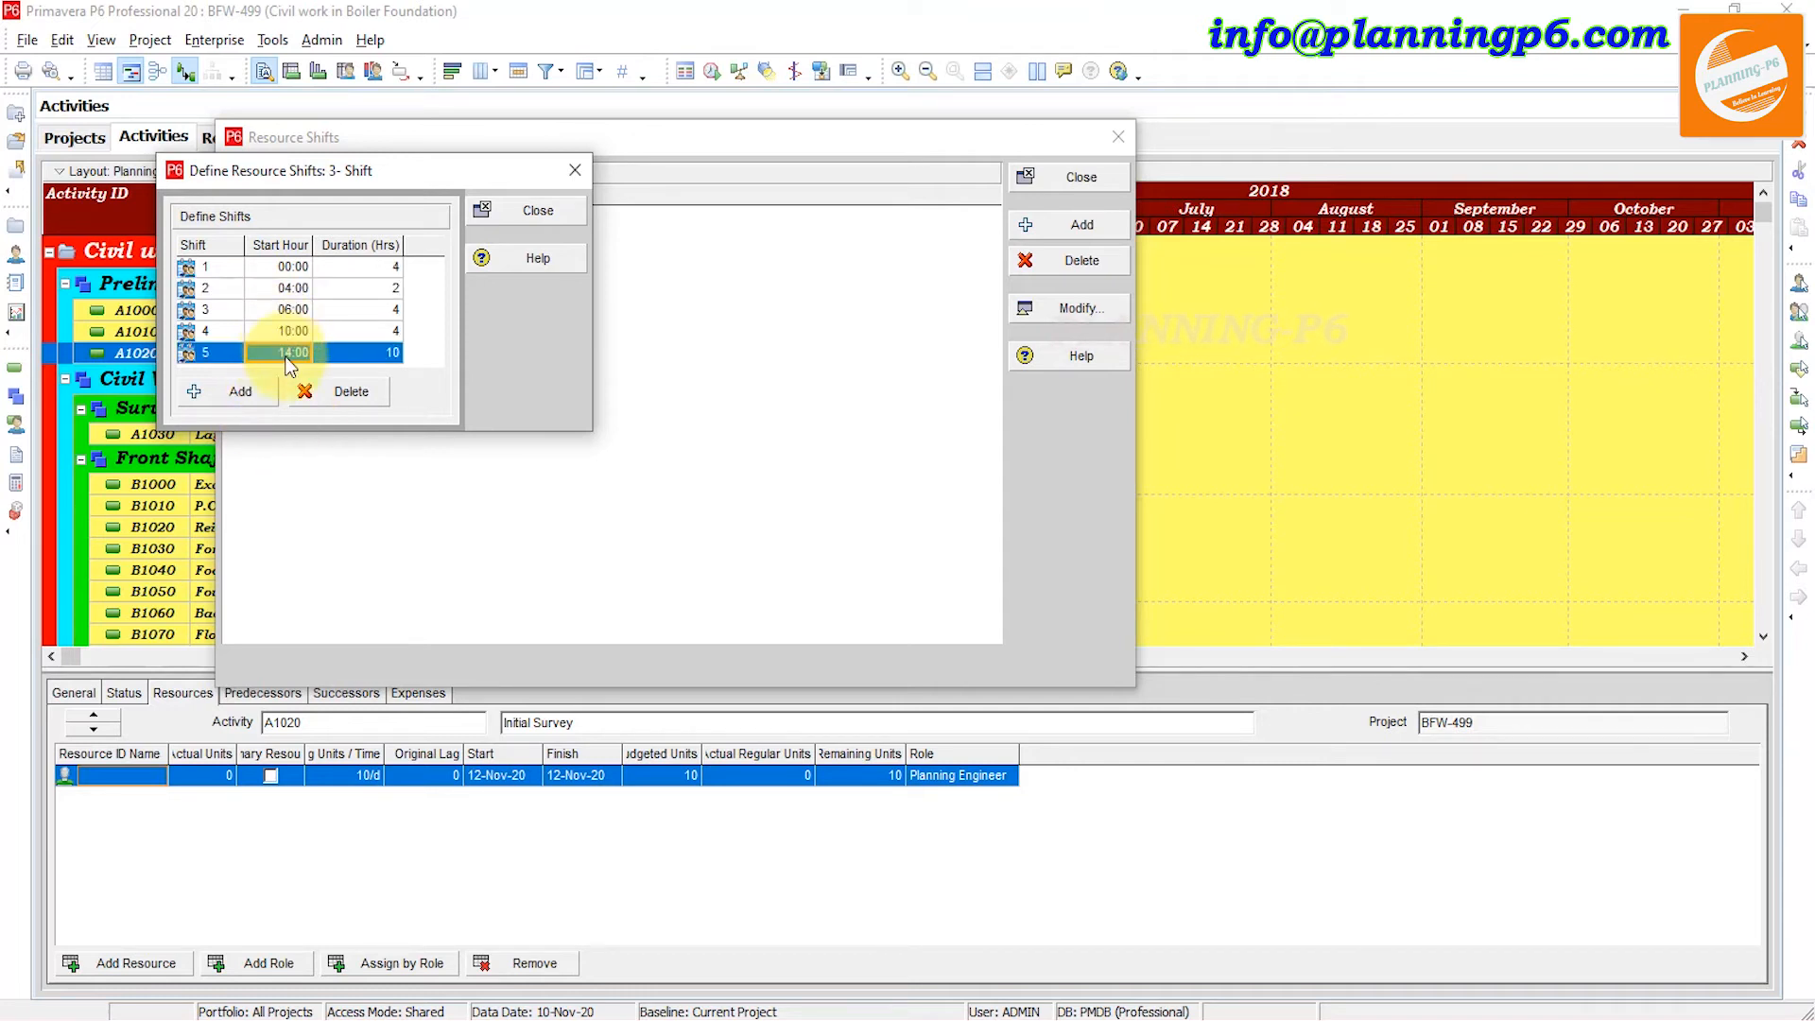
Step: Set the start hour of the 04:00 shift in the 3- Shift definition to 19:00 and close the definition
left_click(296, 287)
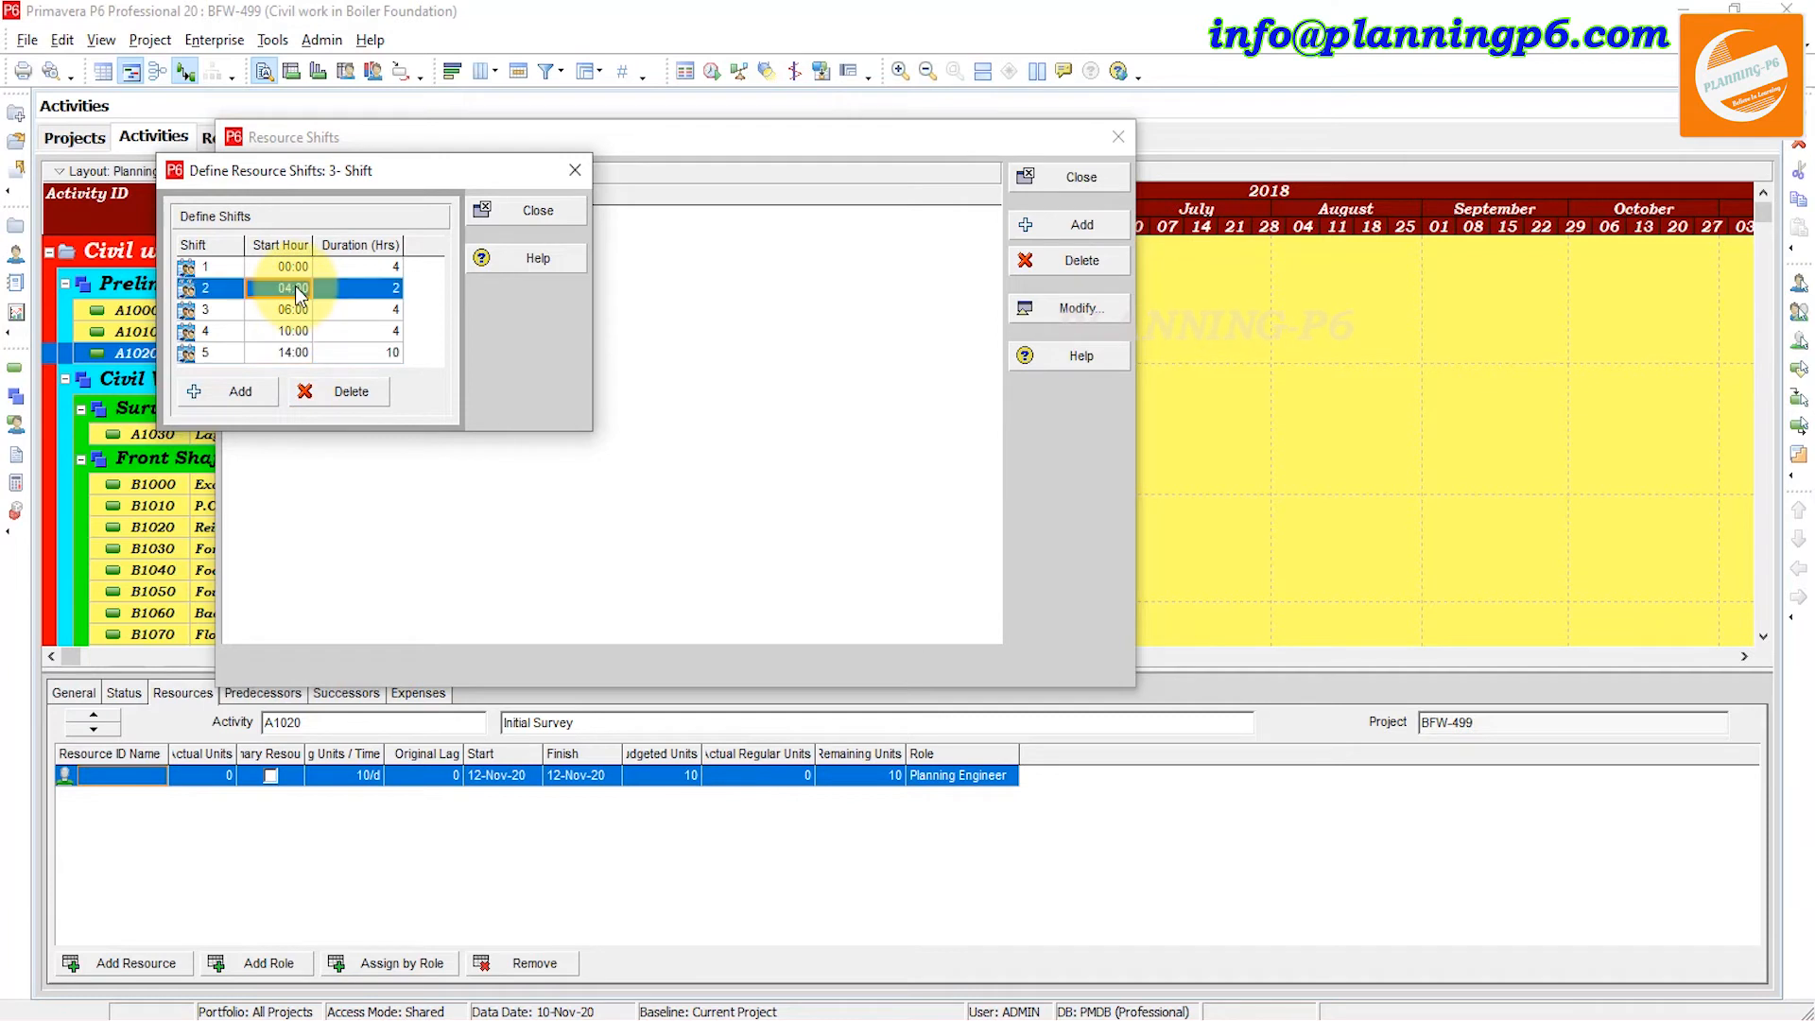
left_click(299, 290)
scroll(302, 422, "down", 4)
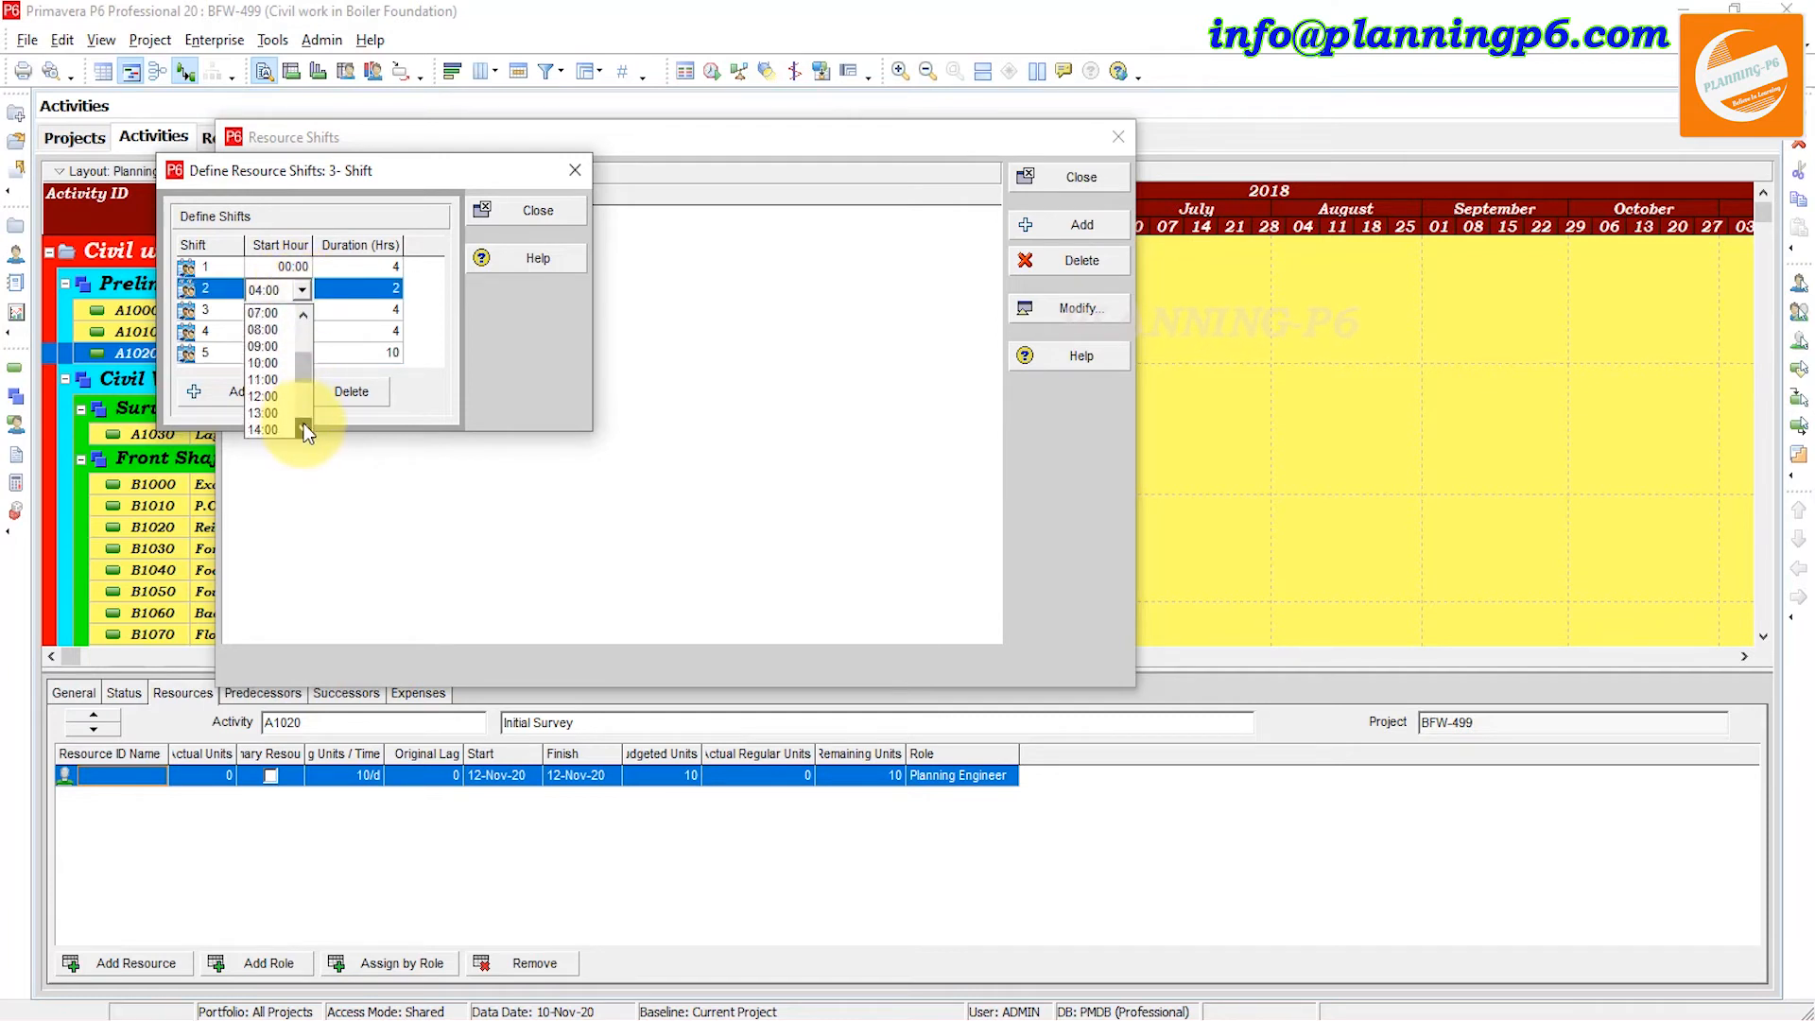
left_click(263, 363)
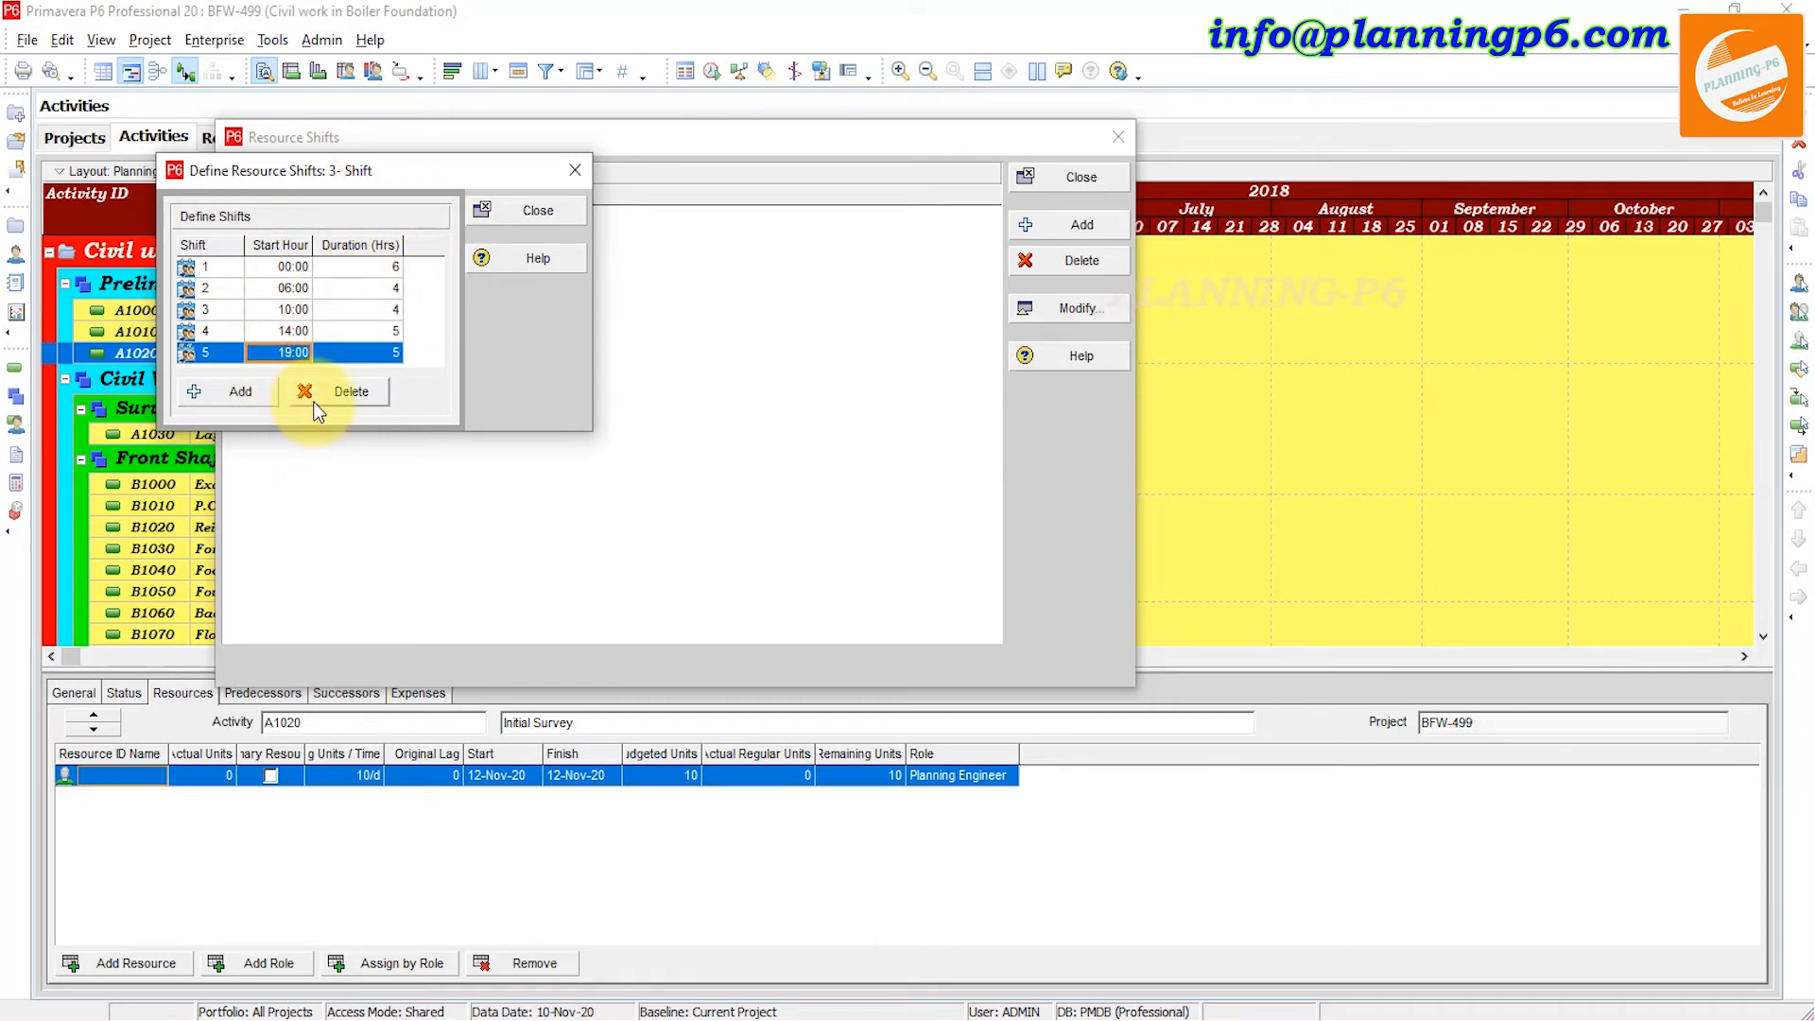
left_click(540, 209)
Step: Delete the 4- Shift from the global resource shifts and close the Resource Shifts dialog
left_click(299, 274)
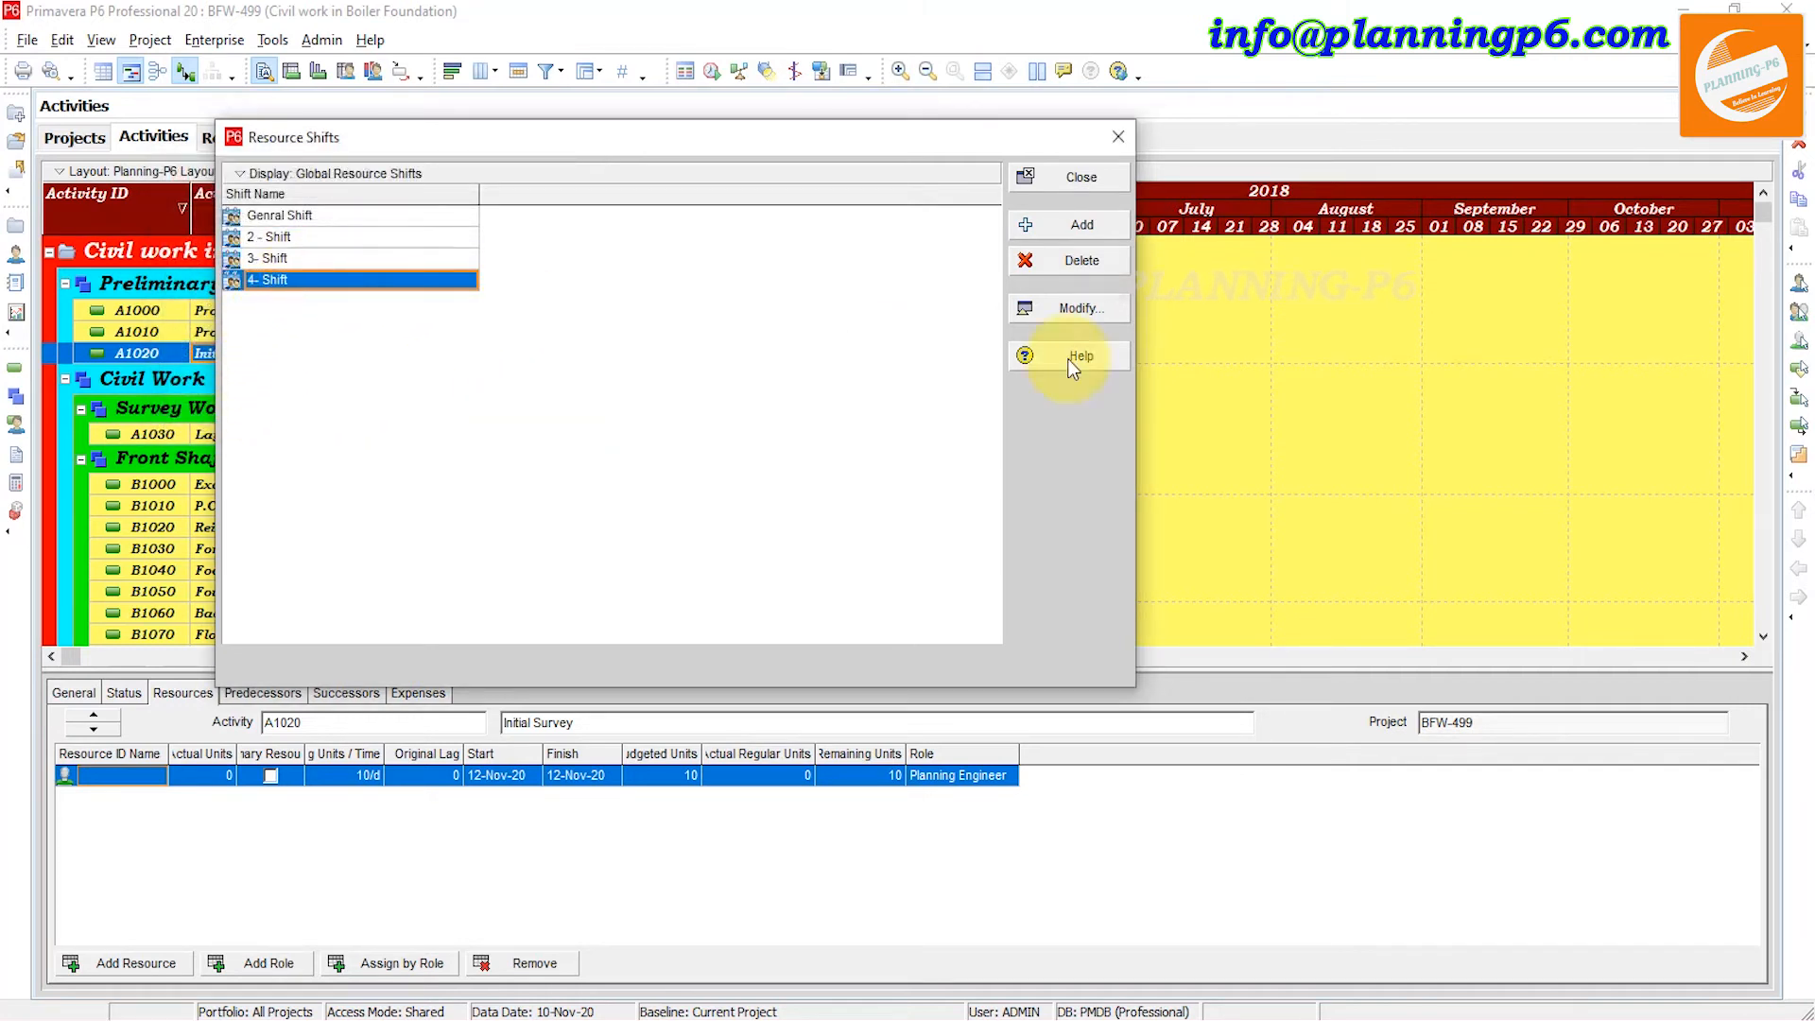
left_click(1055, 269)
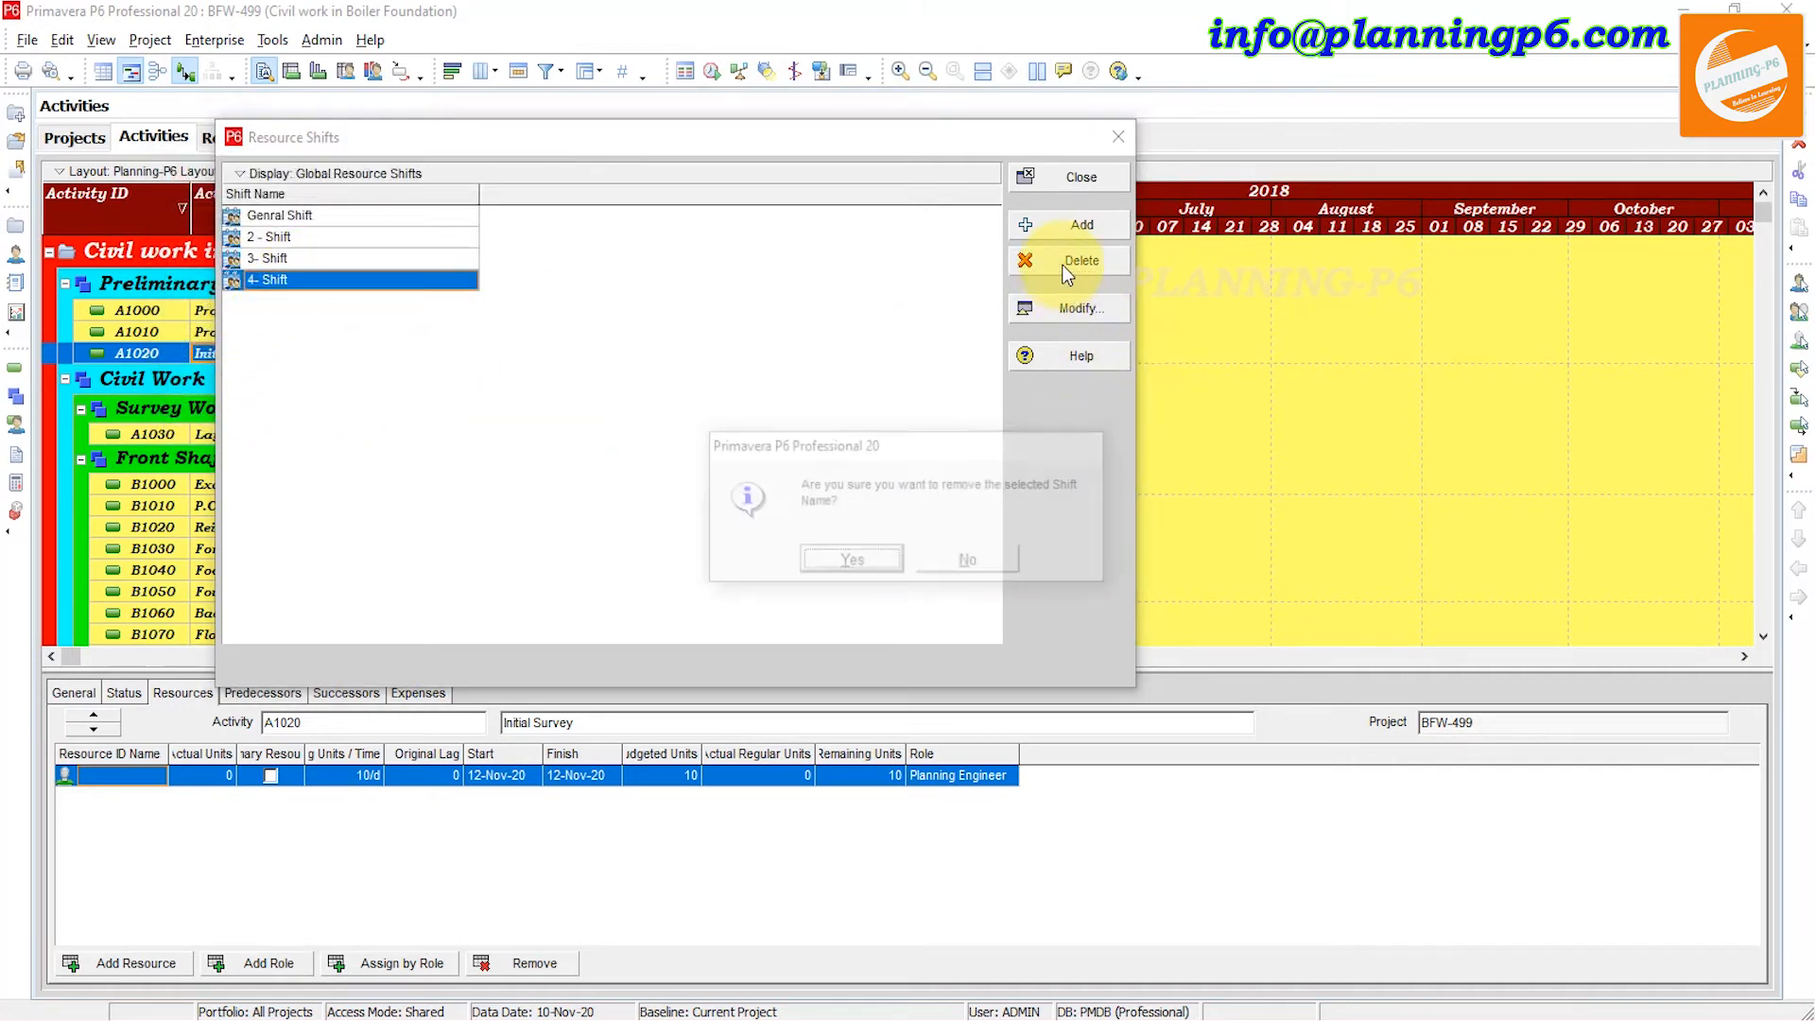
left_click(852, 565)
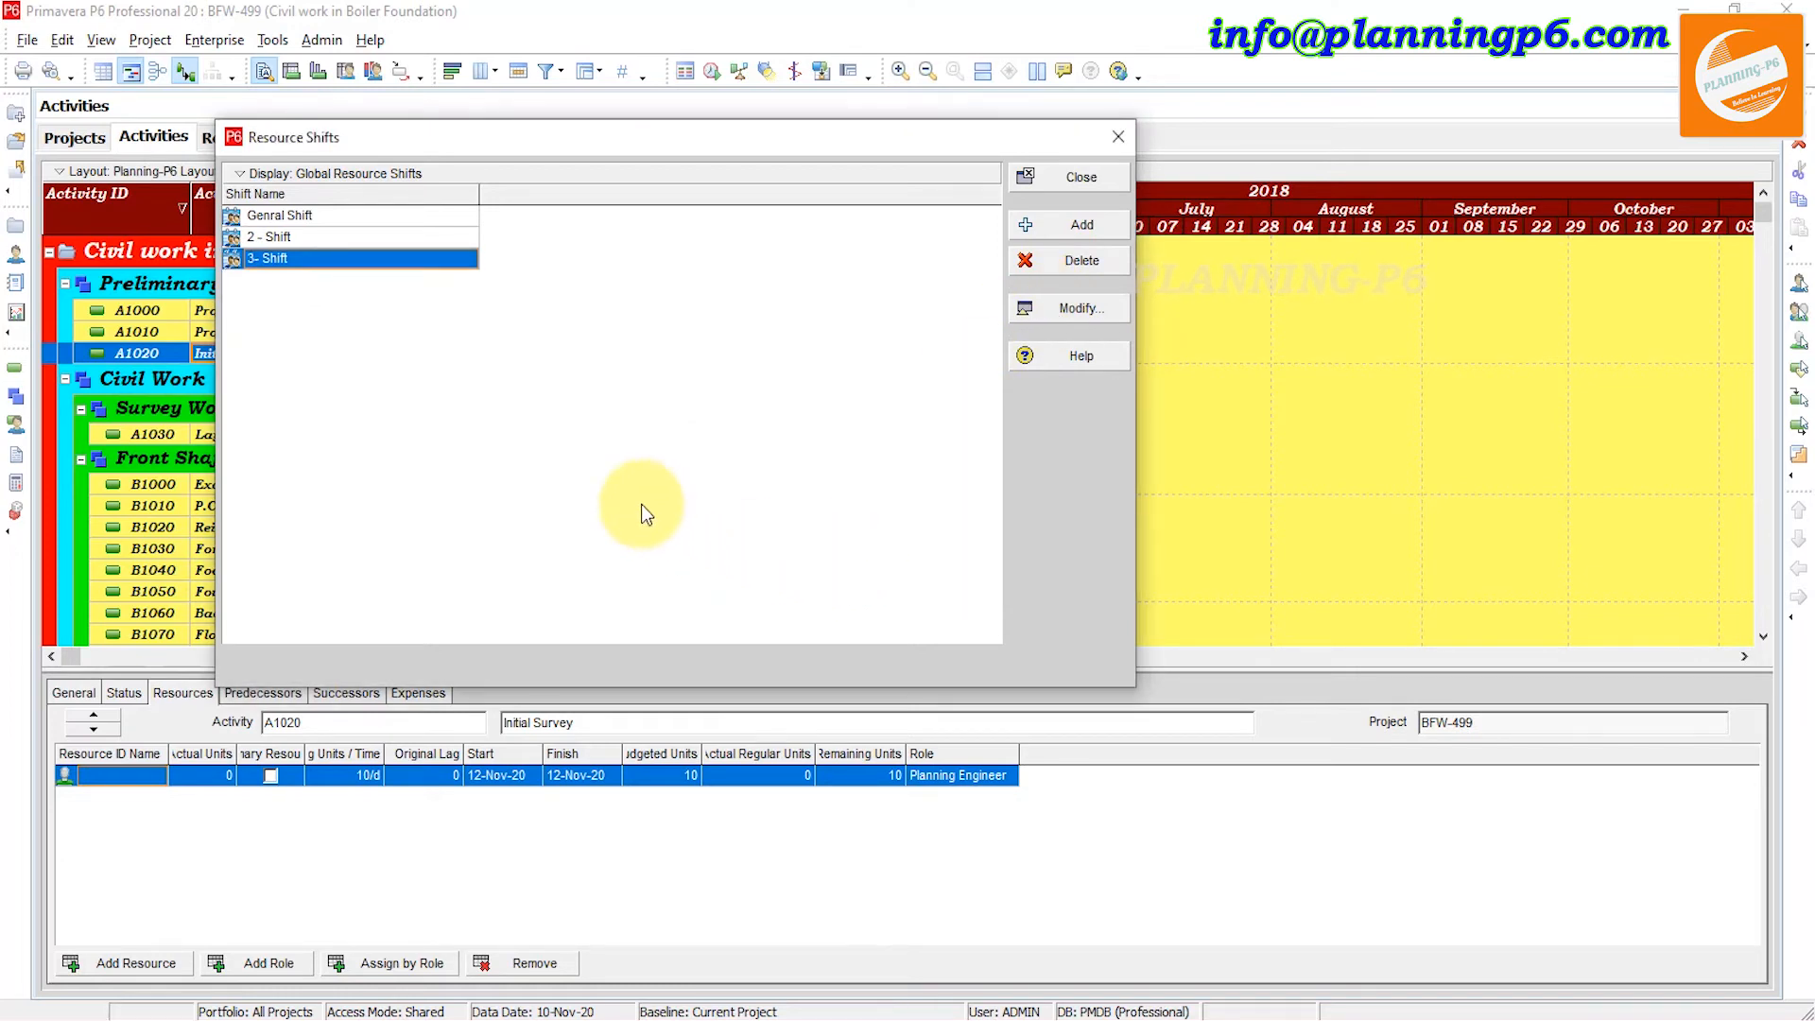
left_click(1079, 176)
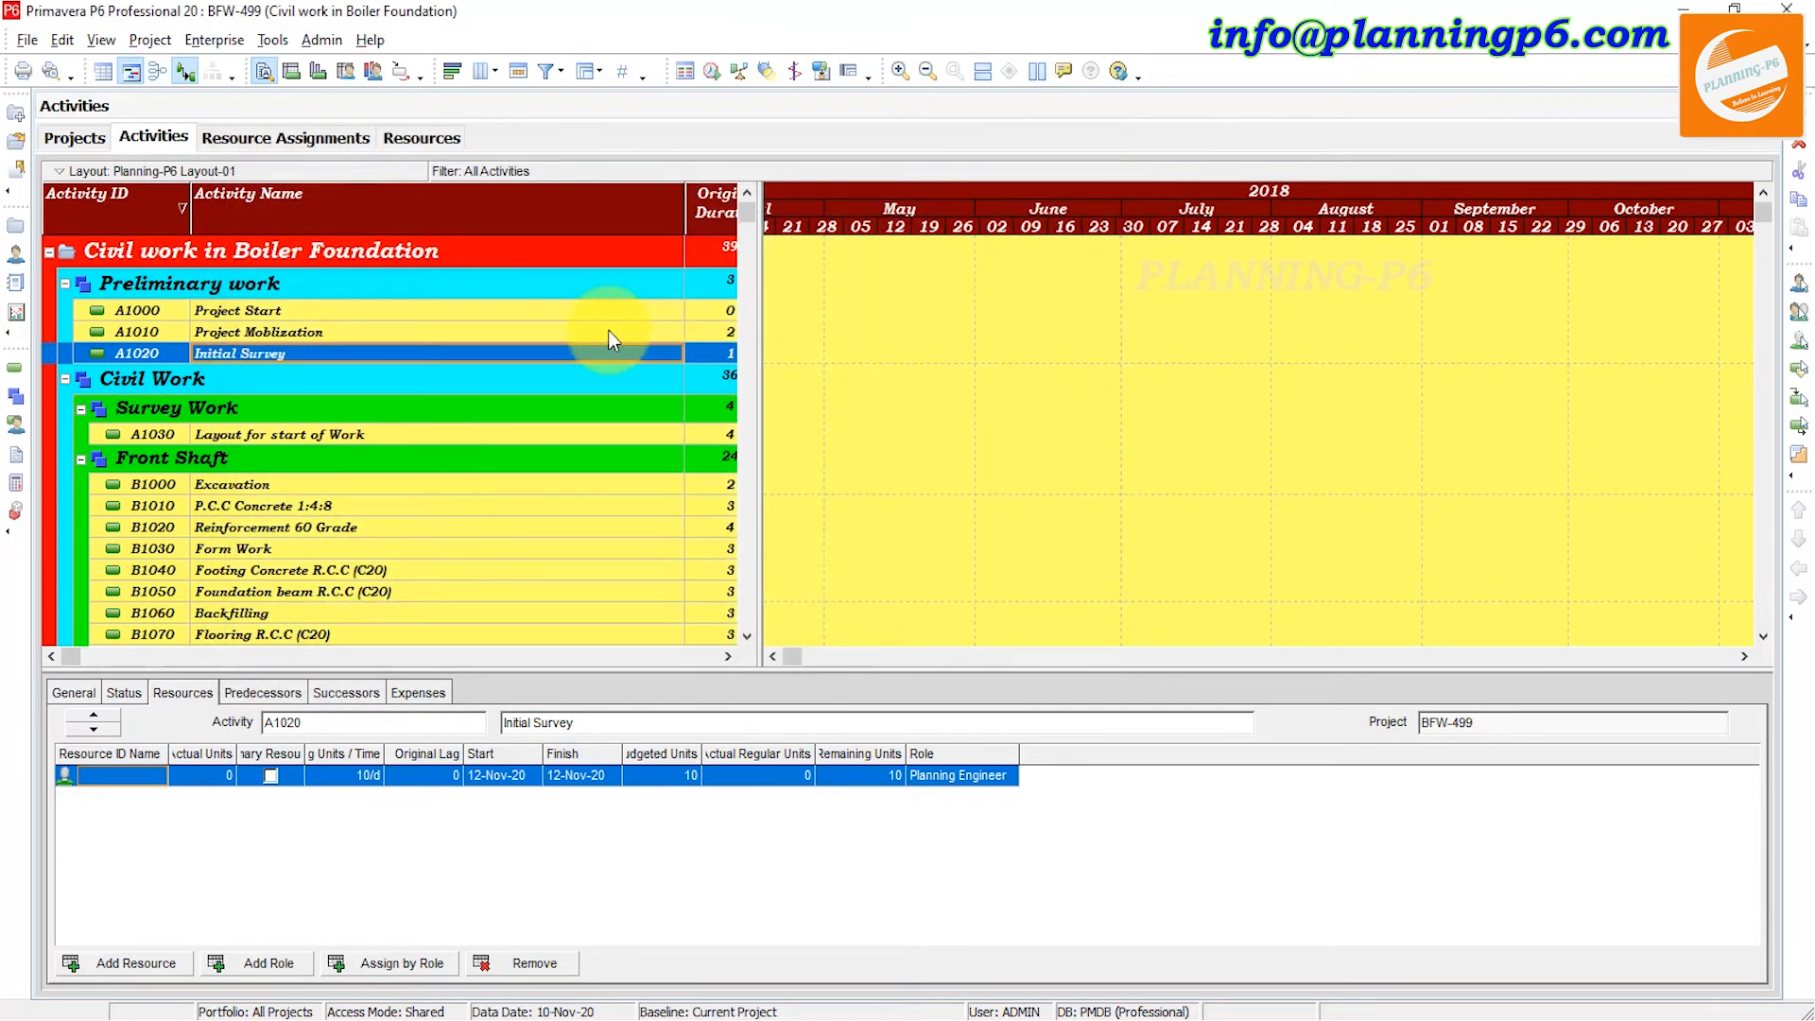
Step: Open the Resources view and filter the list to the Current Project's Resources
left_click(16, 253)
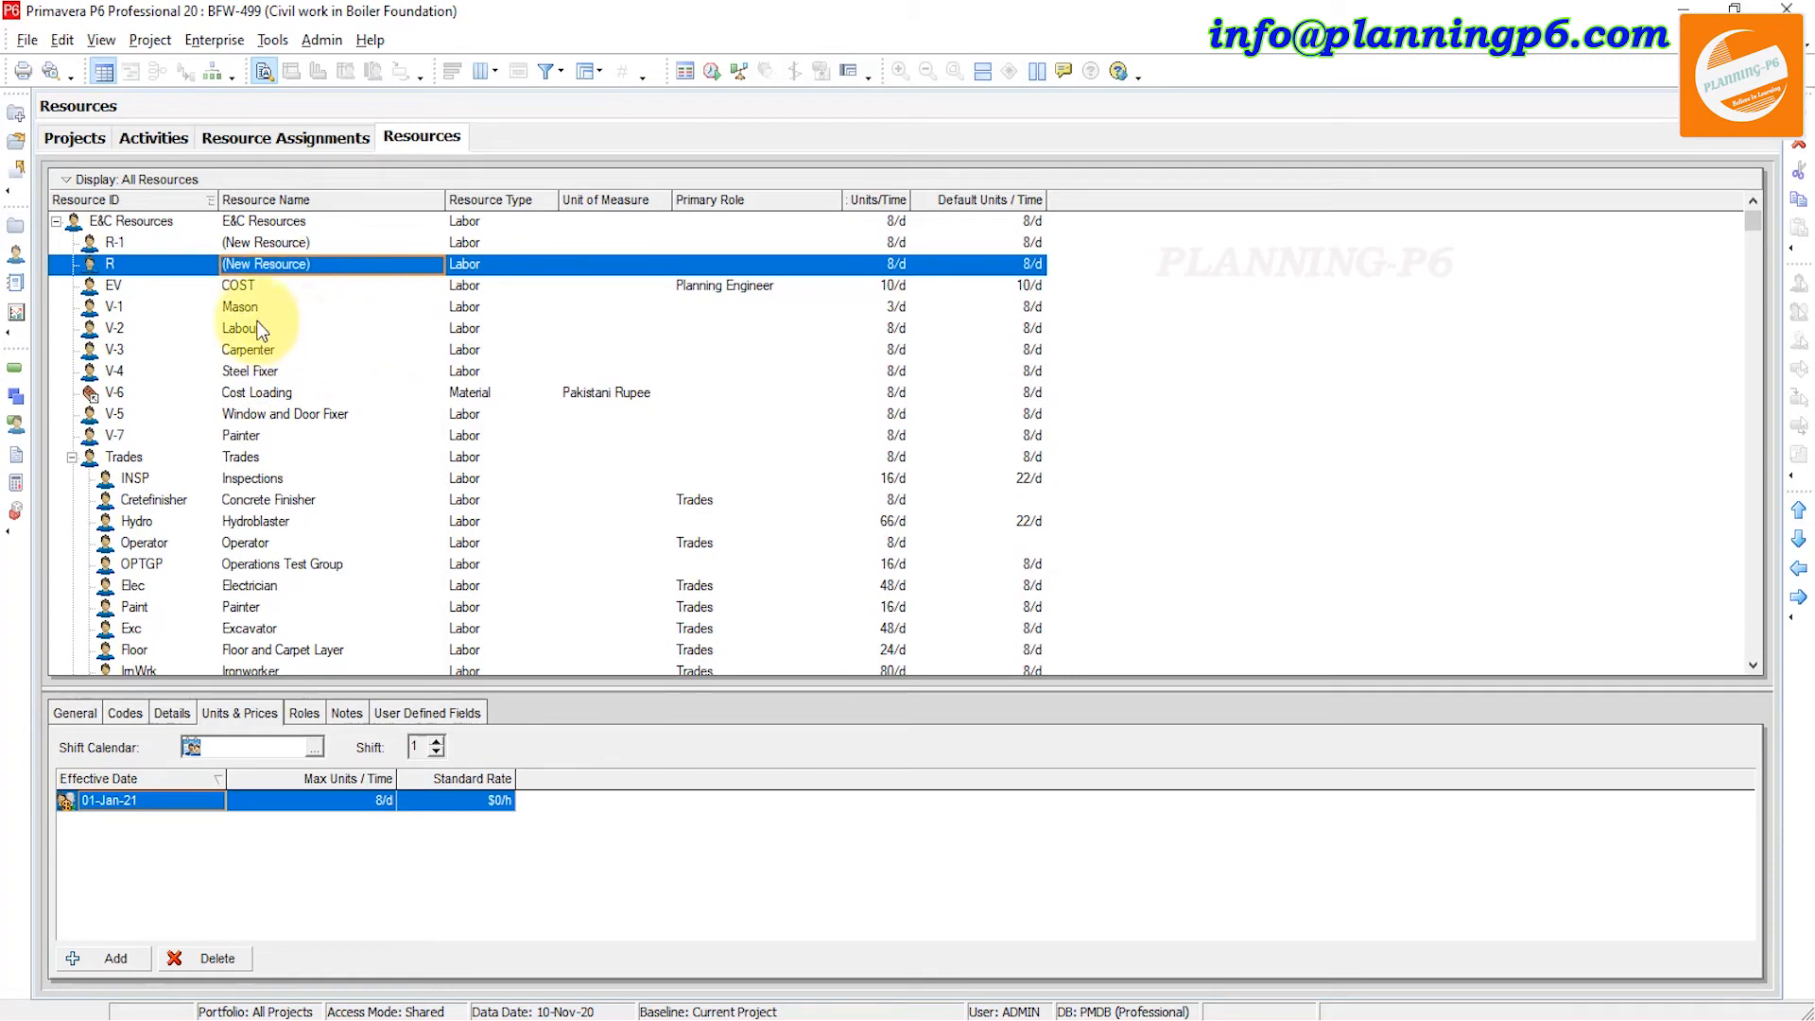
scroll(312, 305, "down", 4)
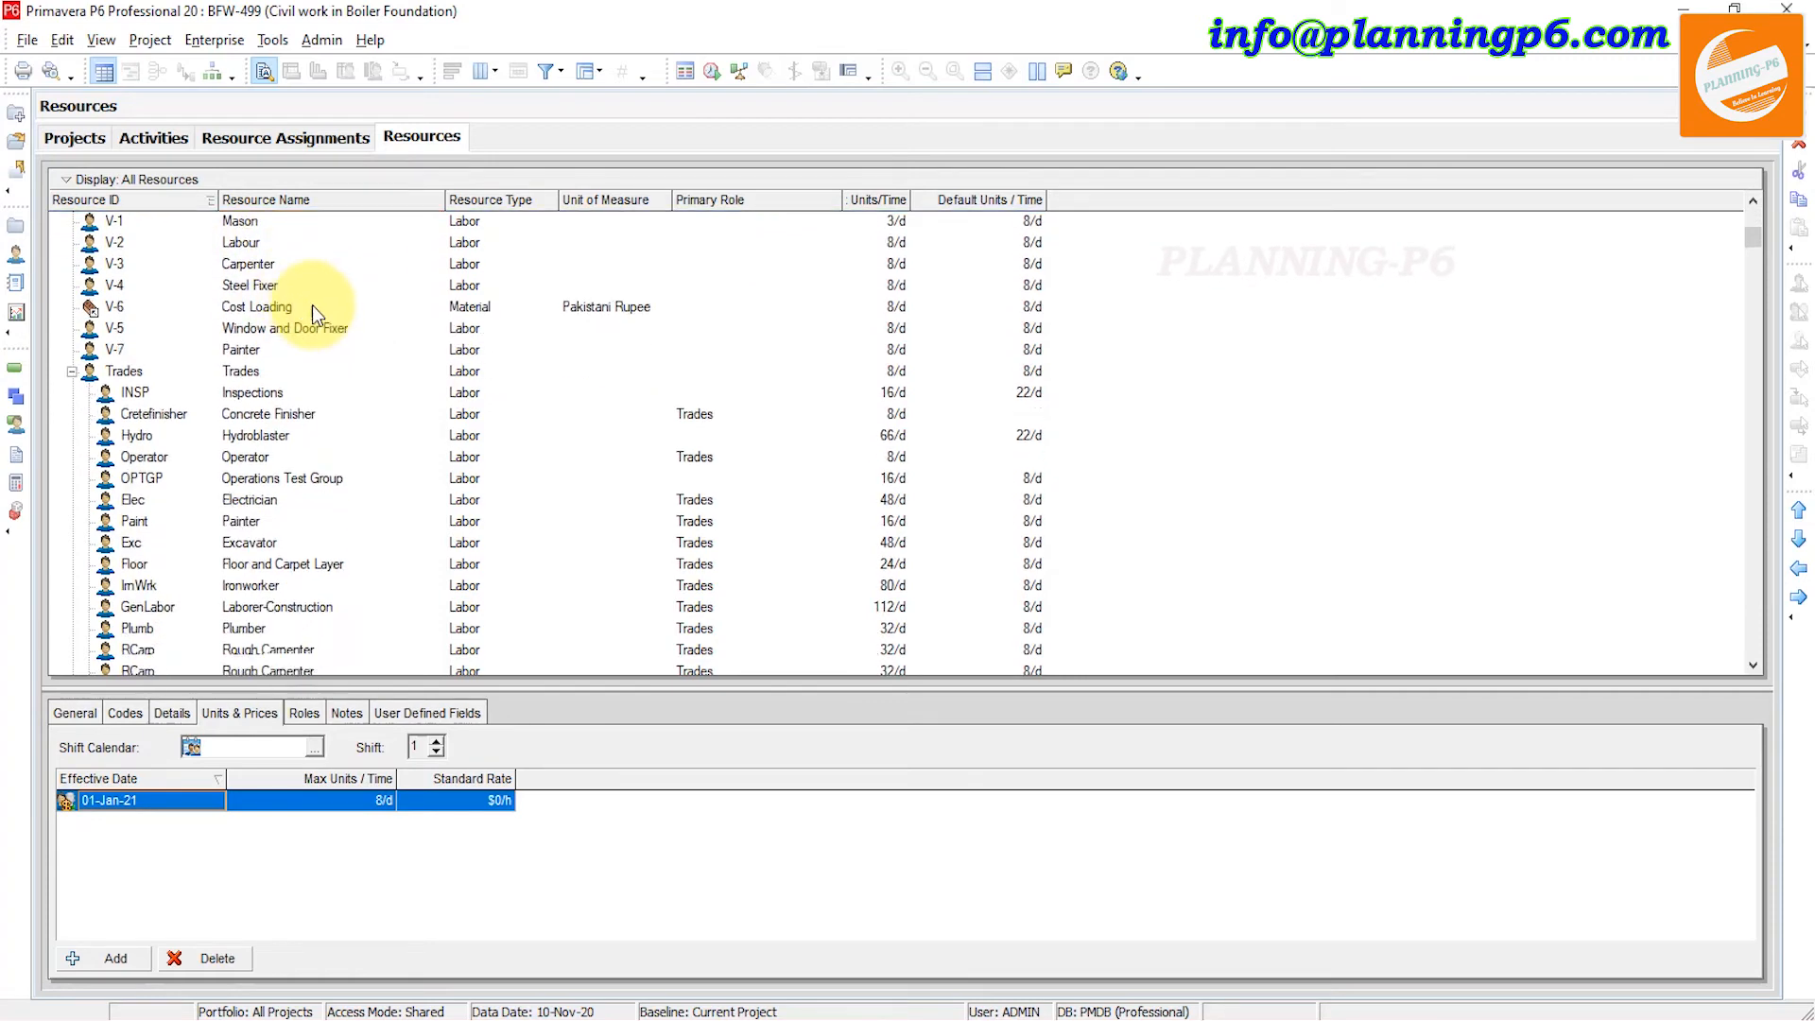
right_click(235, 185)
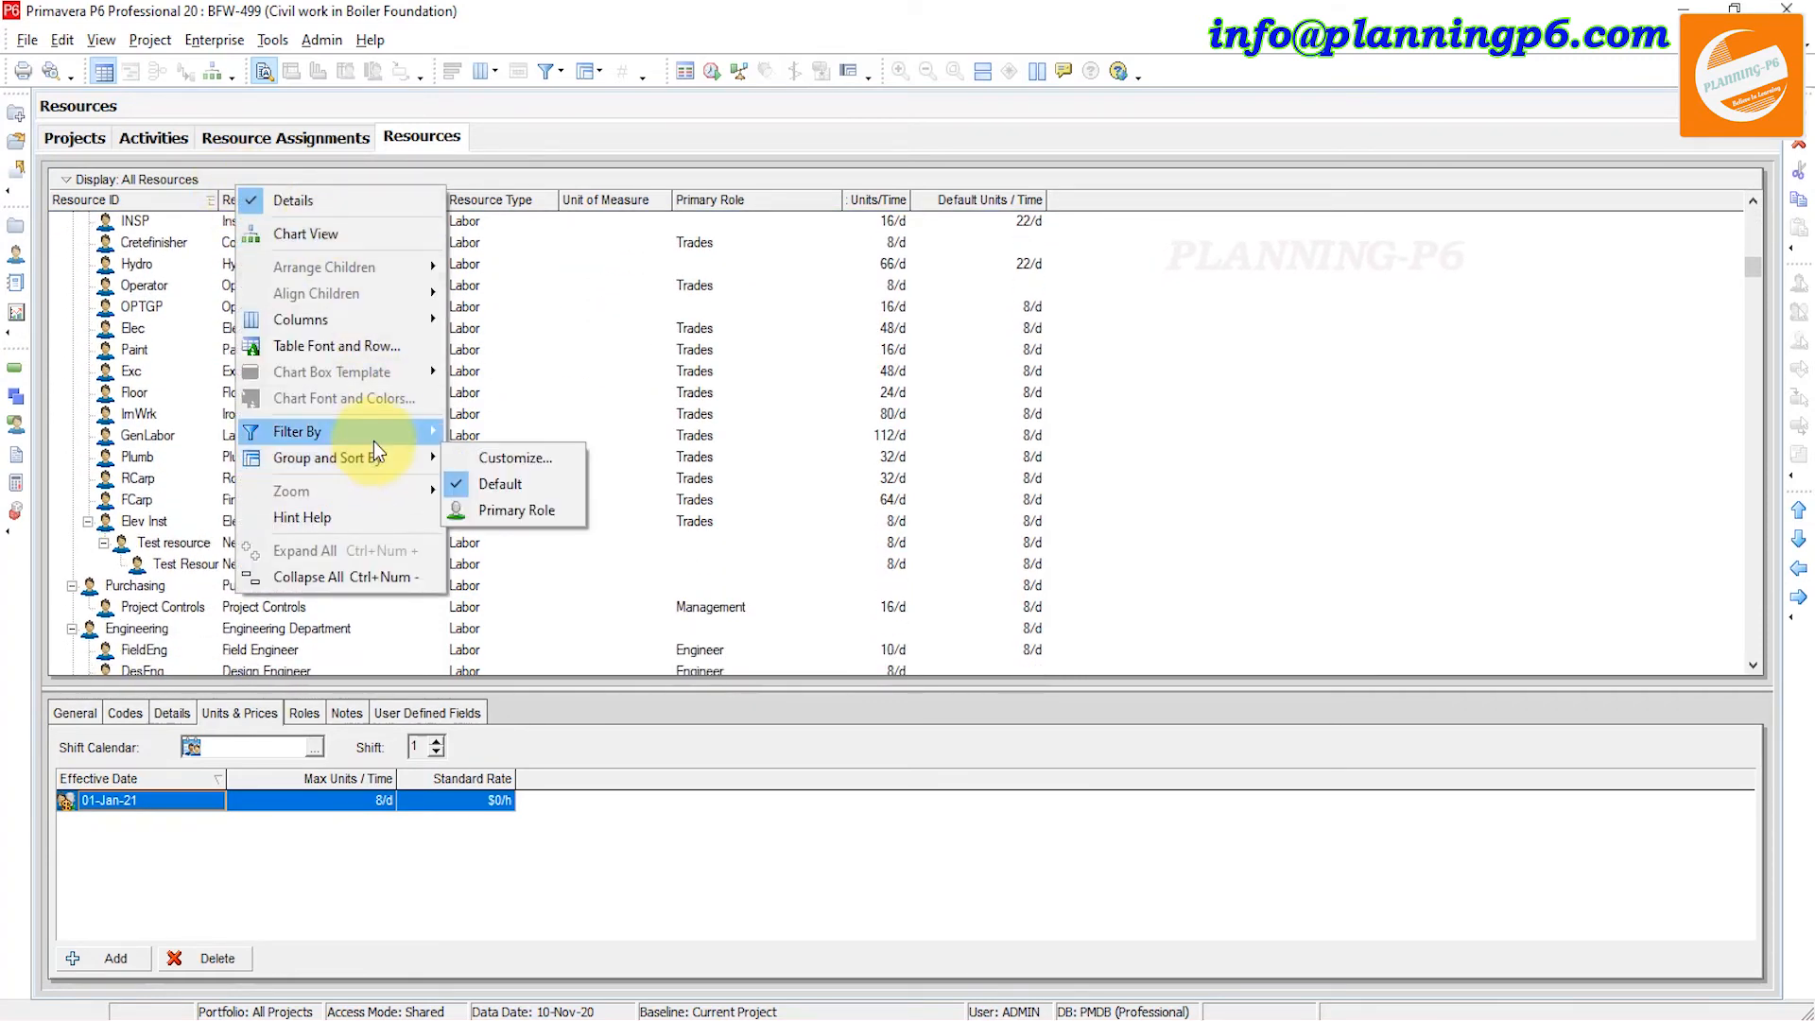
mouse_move(372, 440)
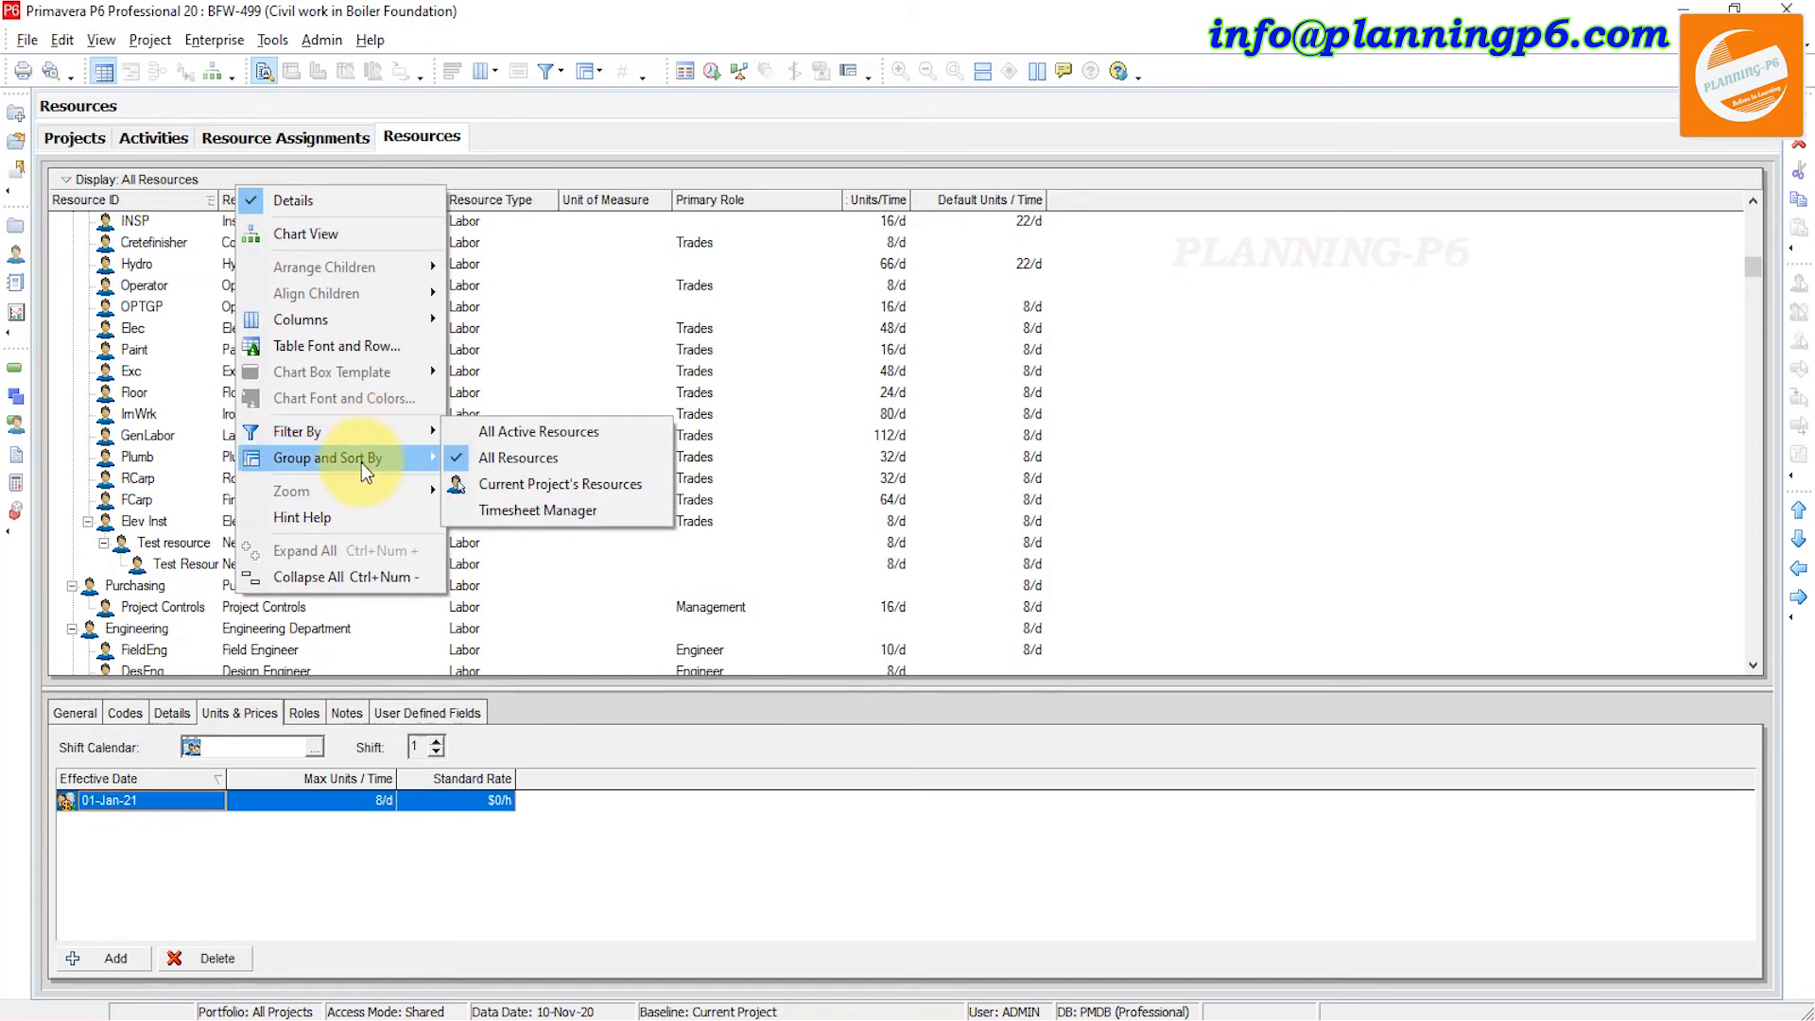
left_click(553, 486)
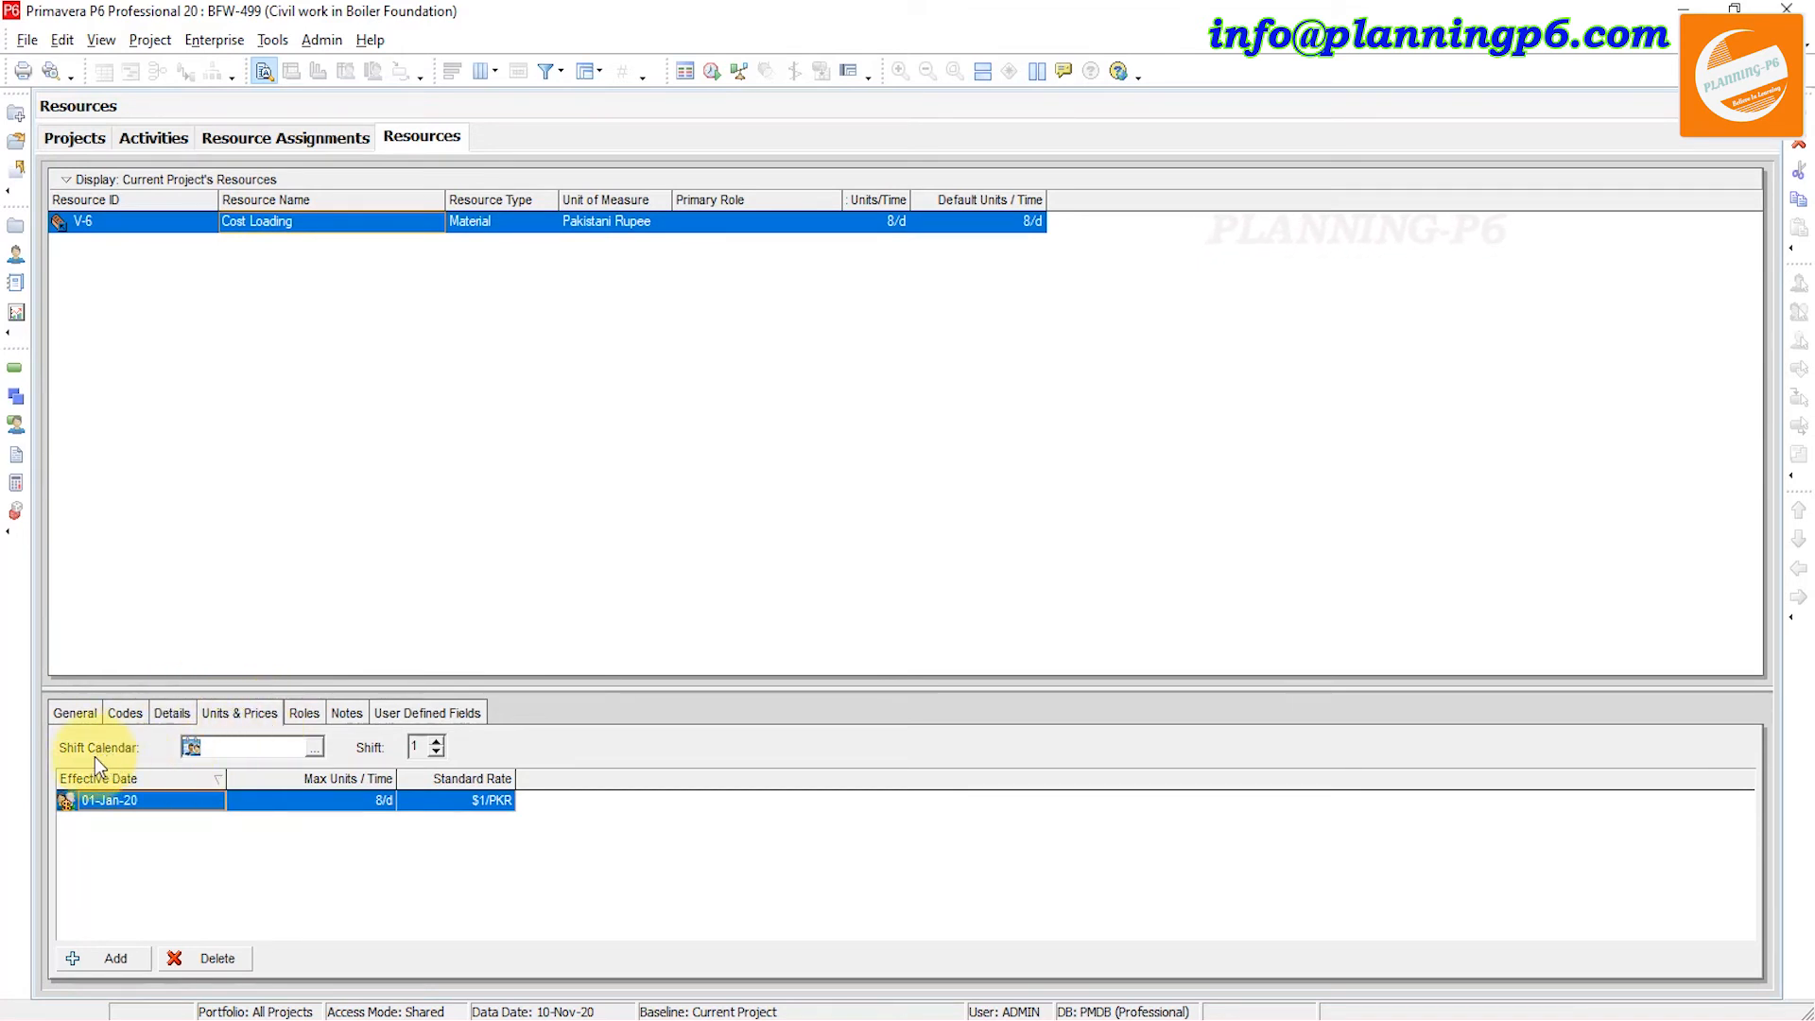
Step: Assign 2 - Shift as the shift calendar of the Cost Loading resource and set its shift number to 2
left_click(312, 748)
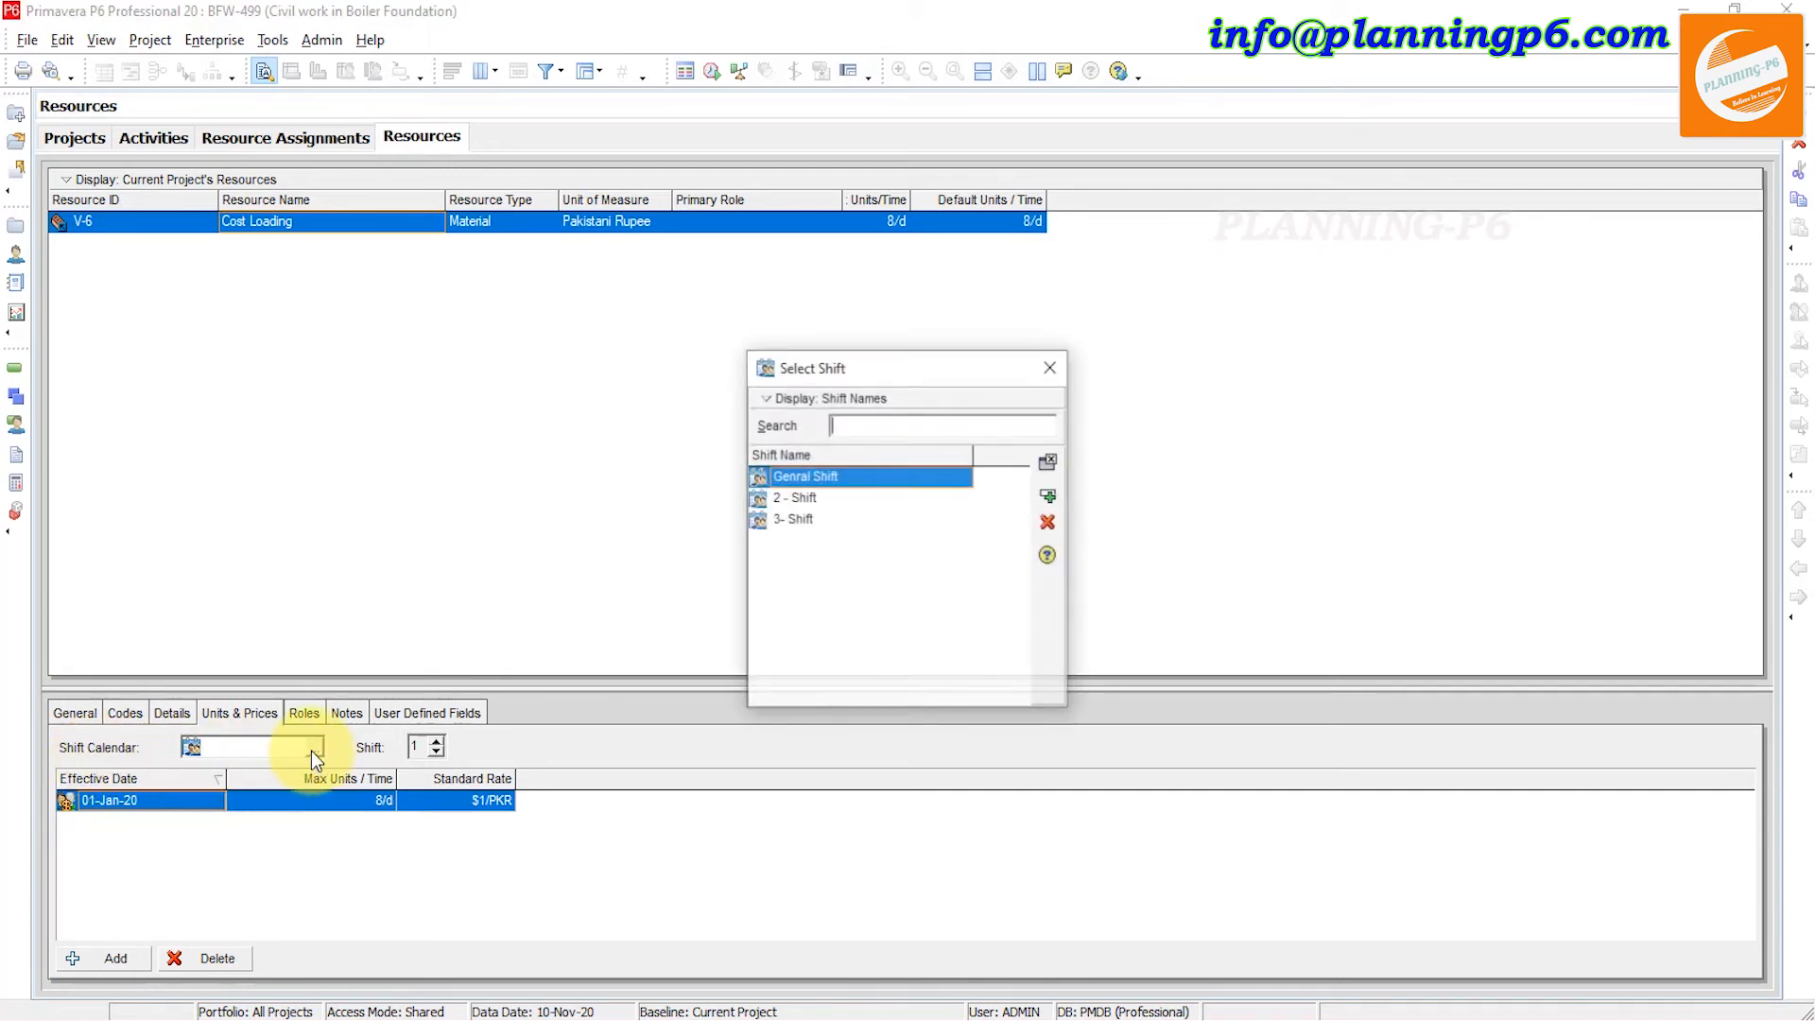
left_click(807, 518)
left_click(809, 499)
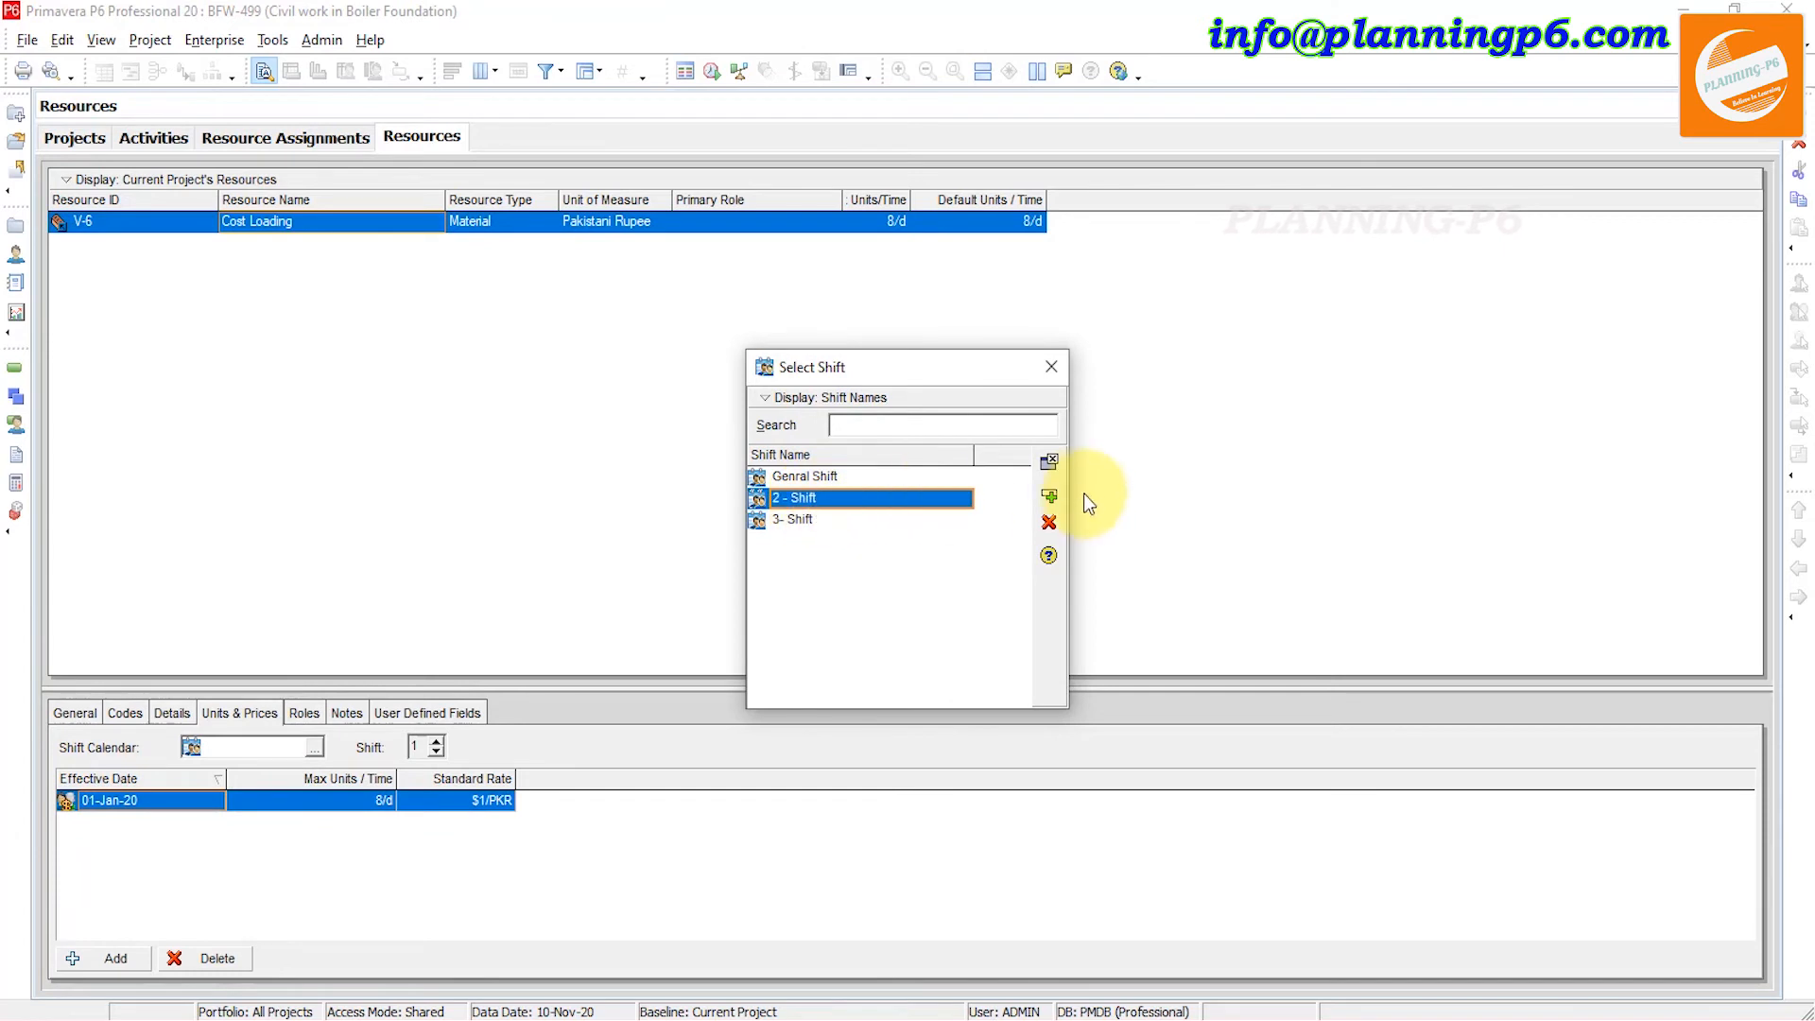
left_click(1048, 496)
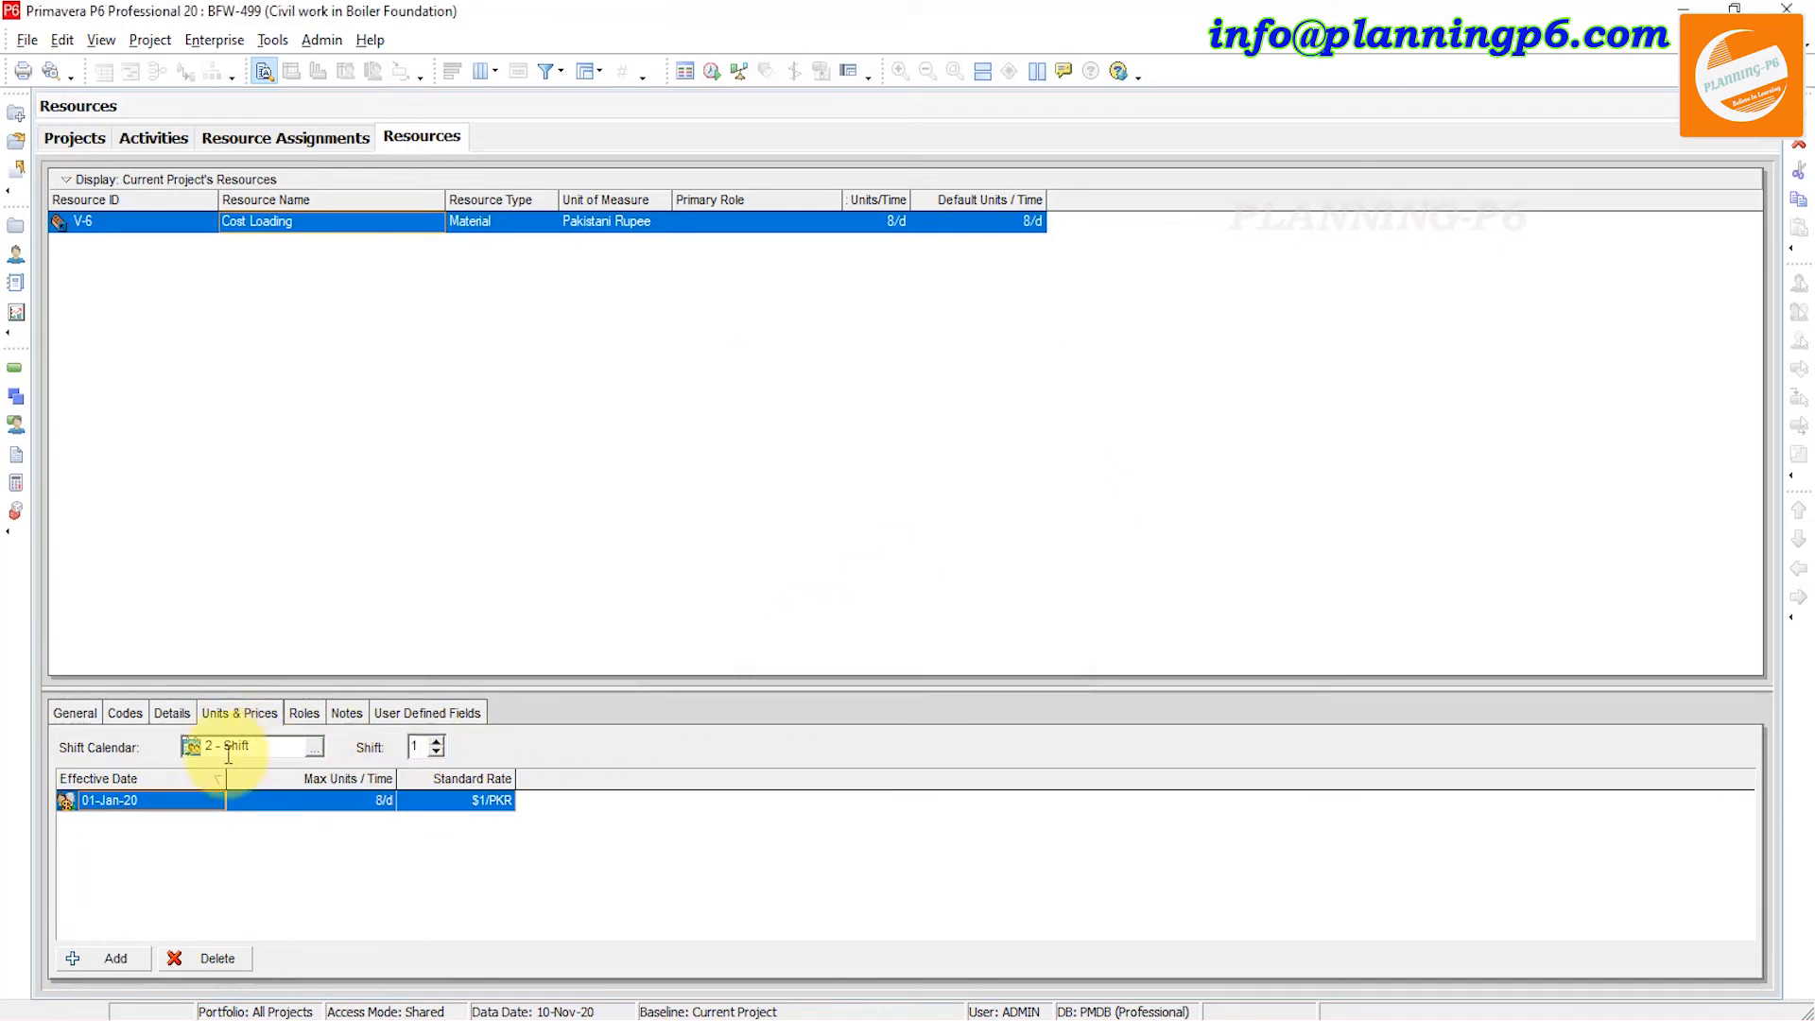
left_click(435, 741)
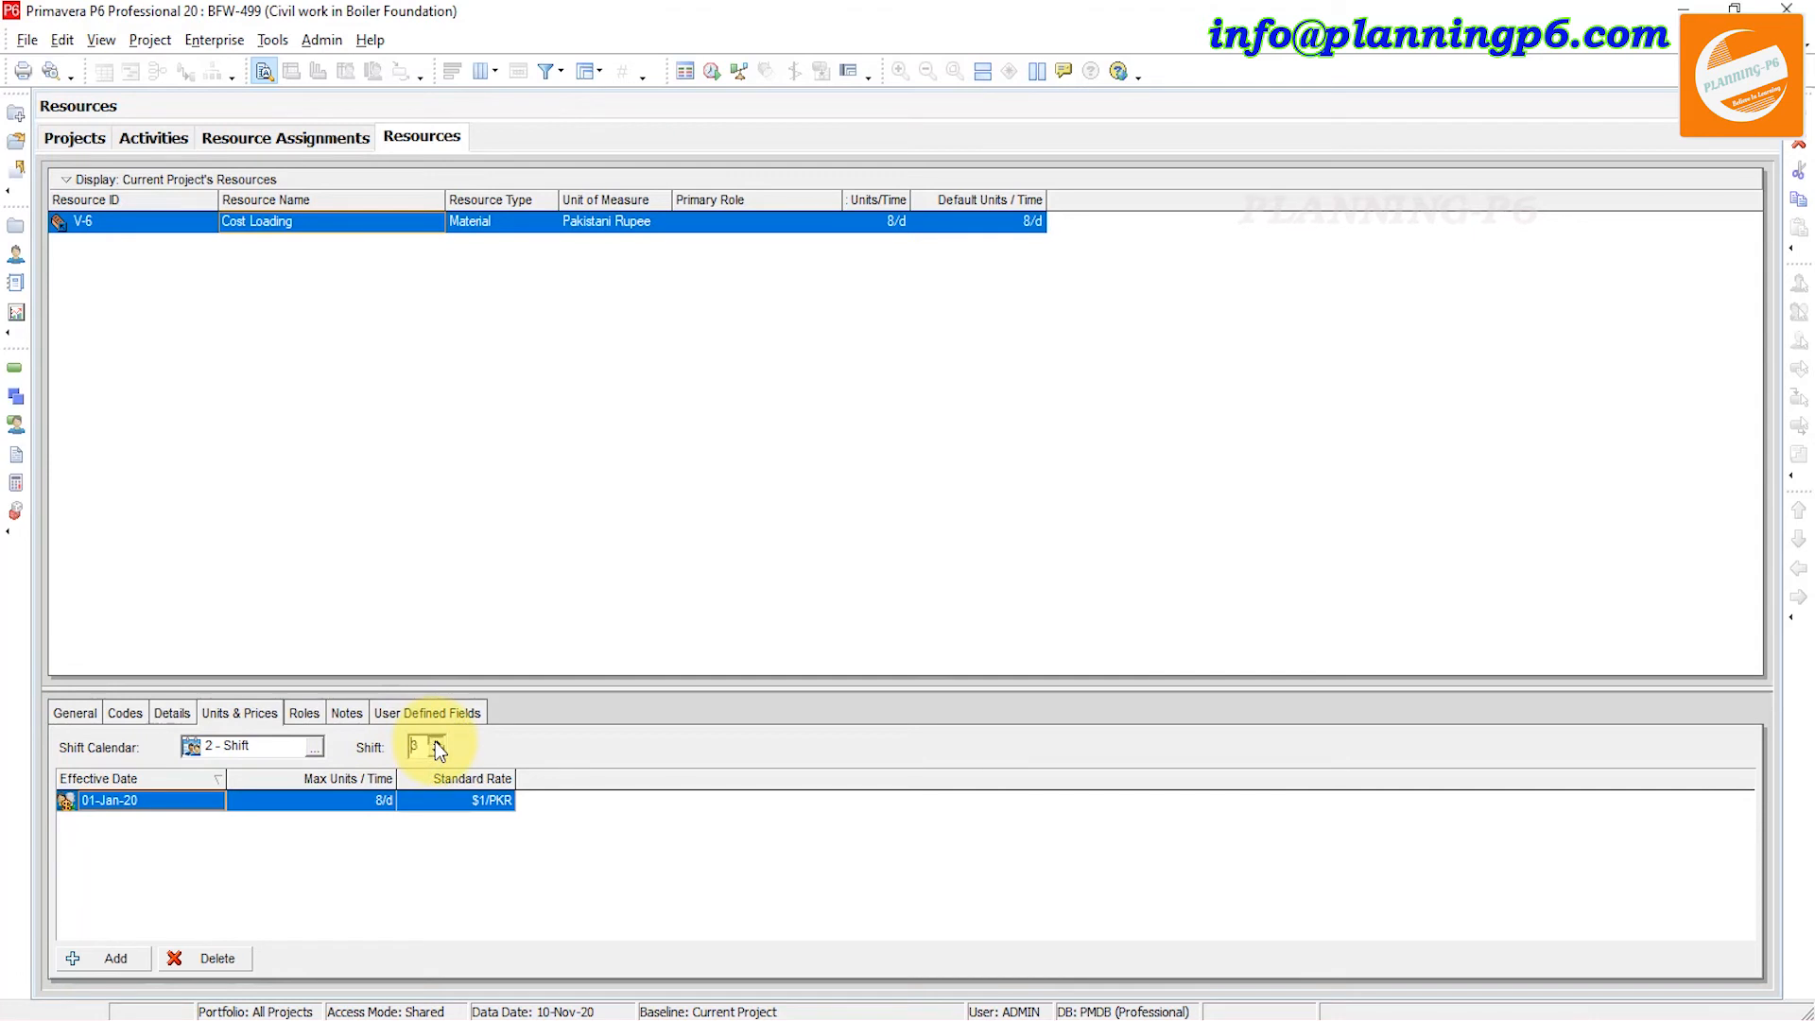
left_click(434, 742)
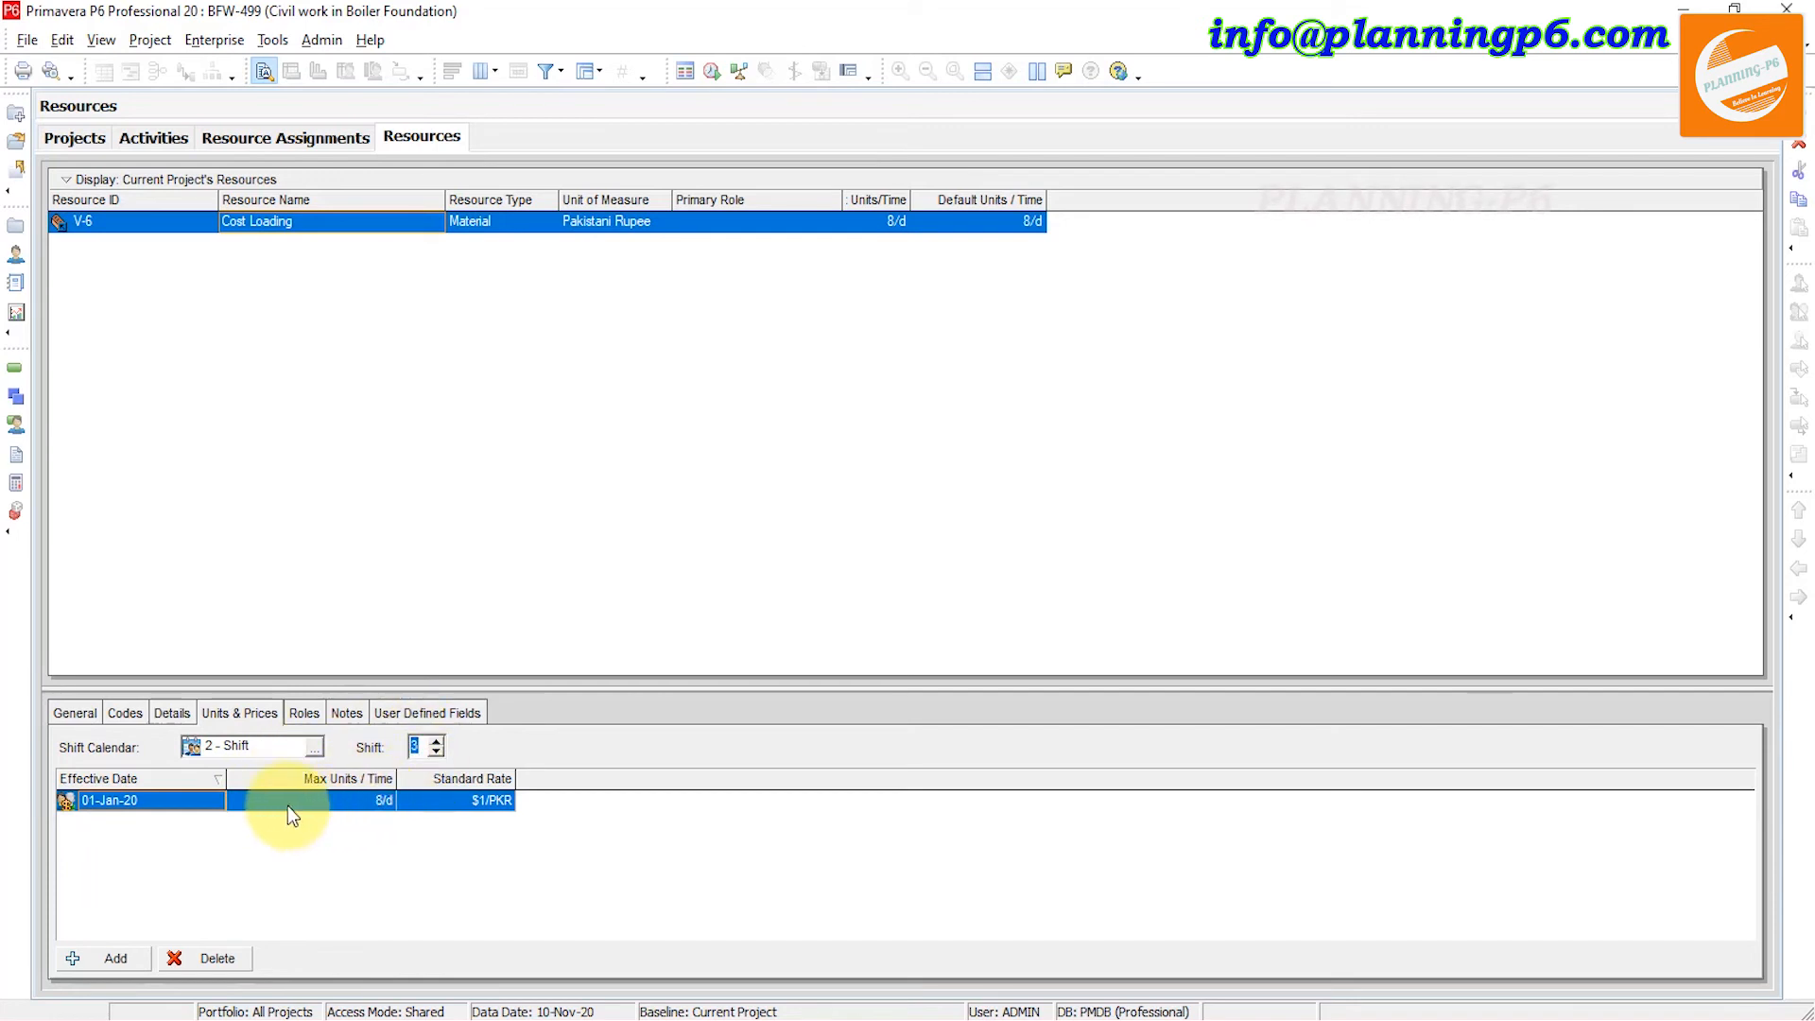
double_click(417, 745)
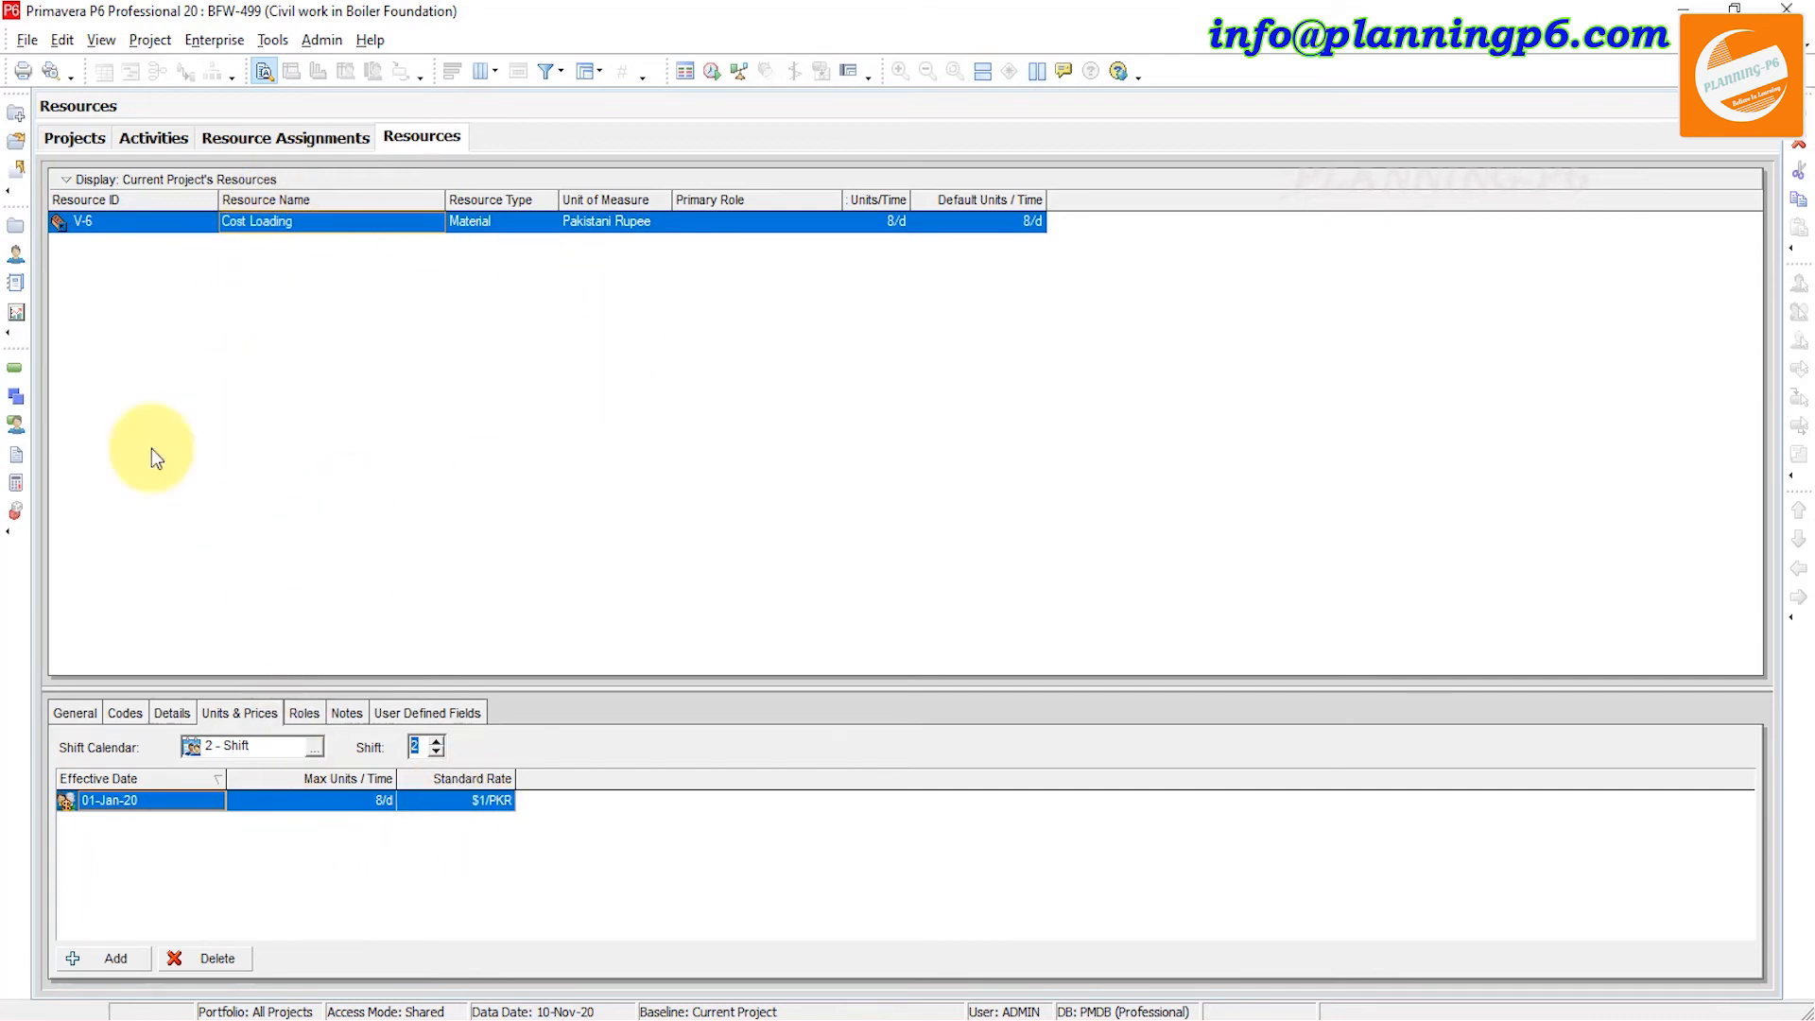
Step: Filter the resource list to All Resources and select the Hydroblaster resource
right_click(295, 178)
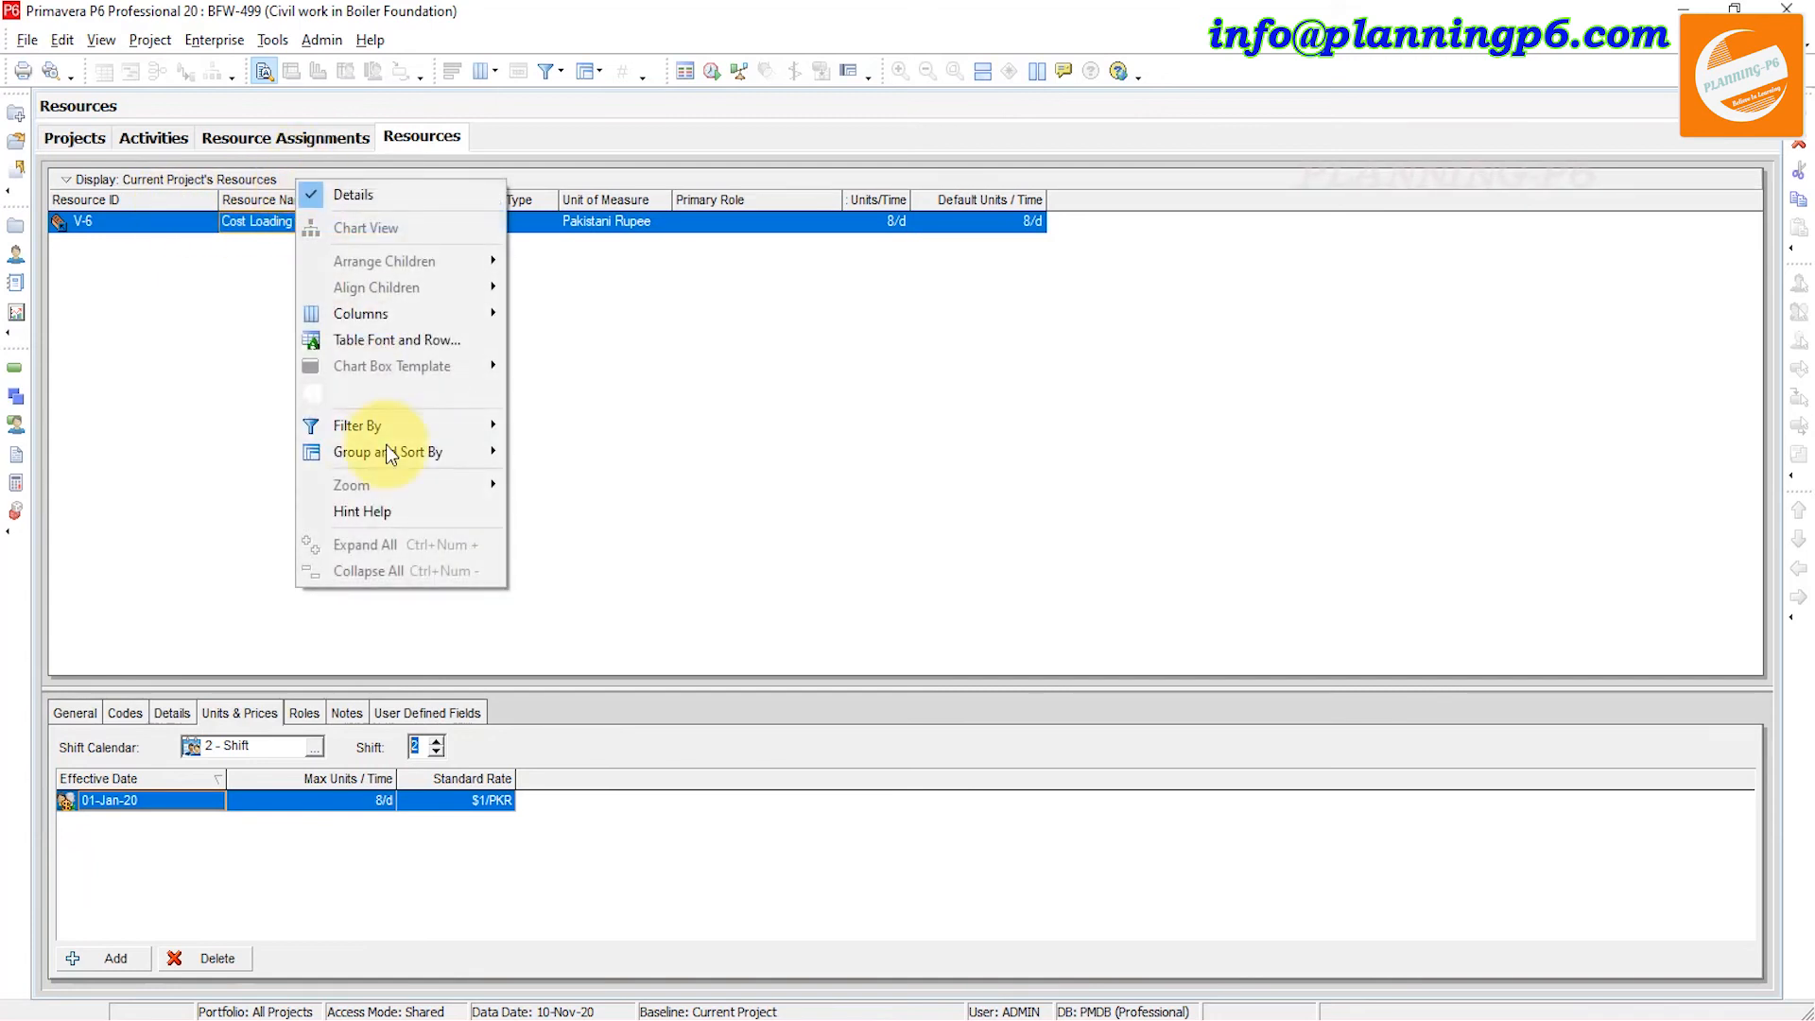
mouse_move(450, 425)
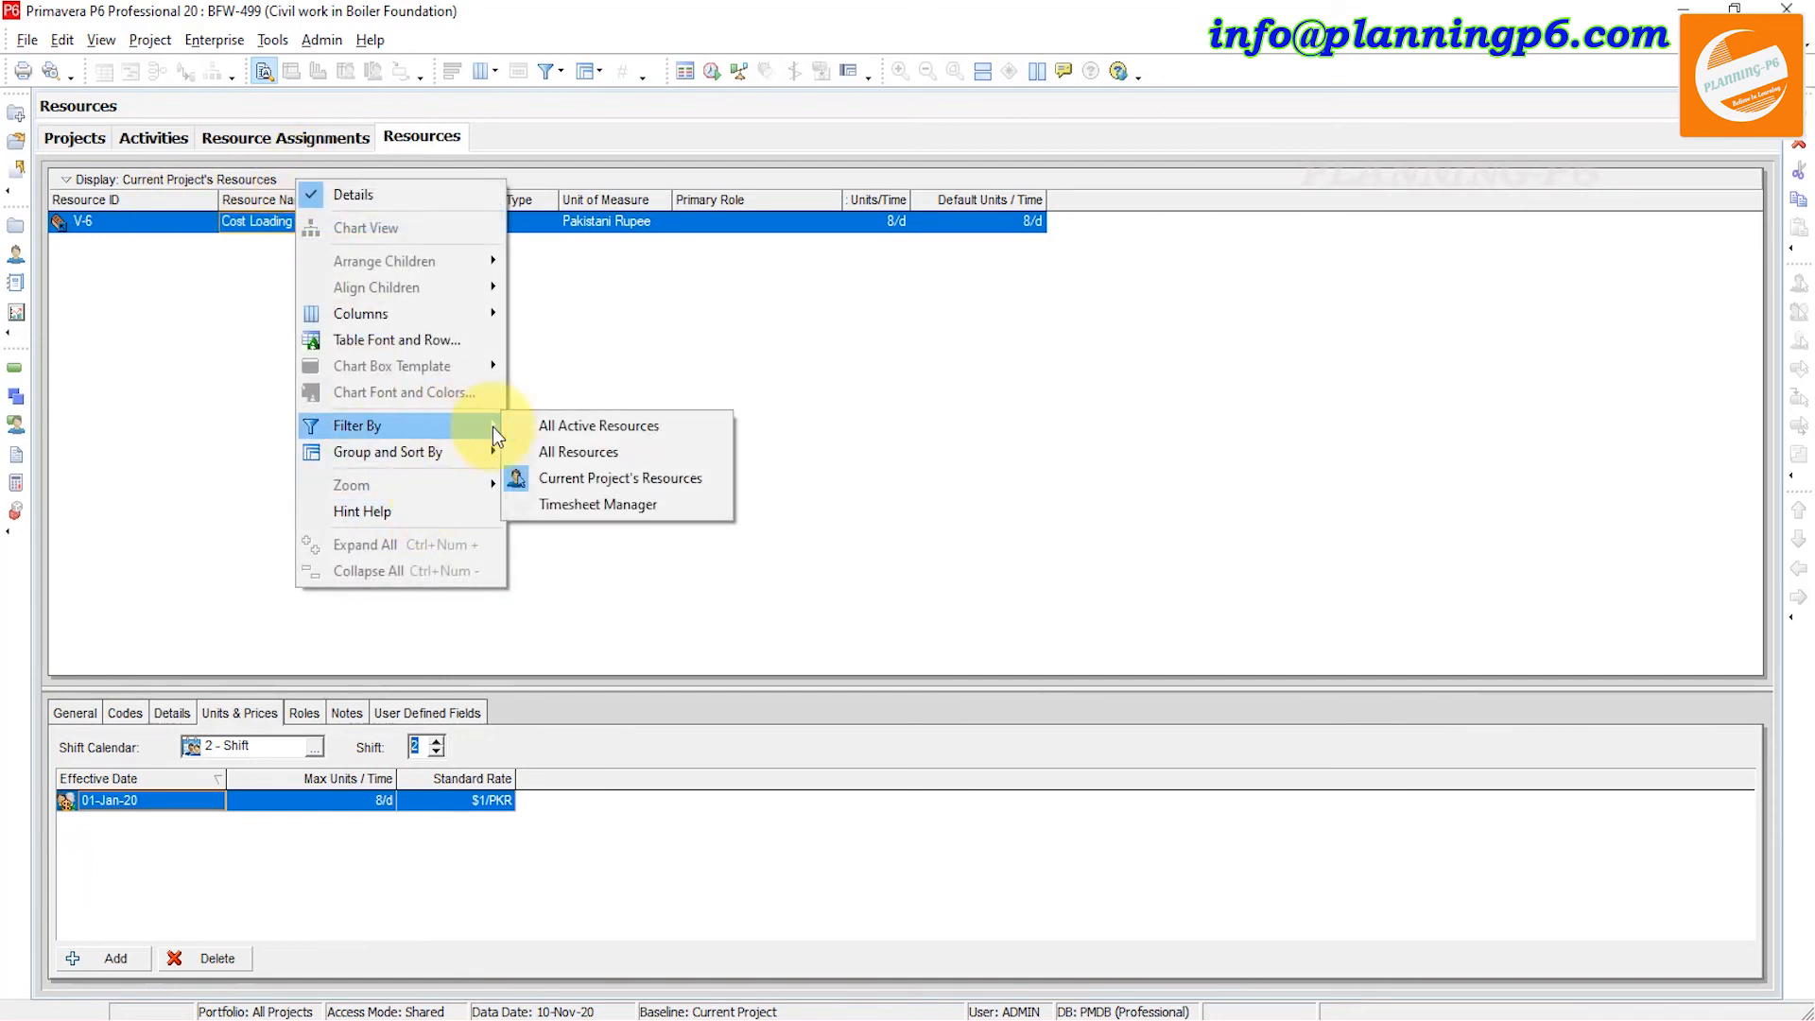
left_click(610, 454)
left_click(305, 523)
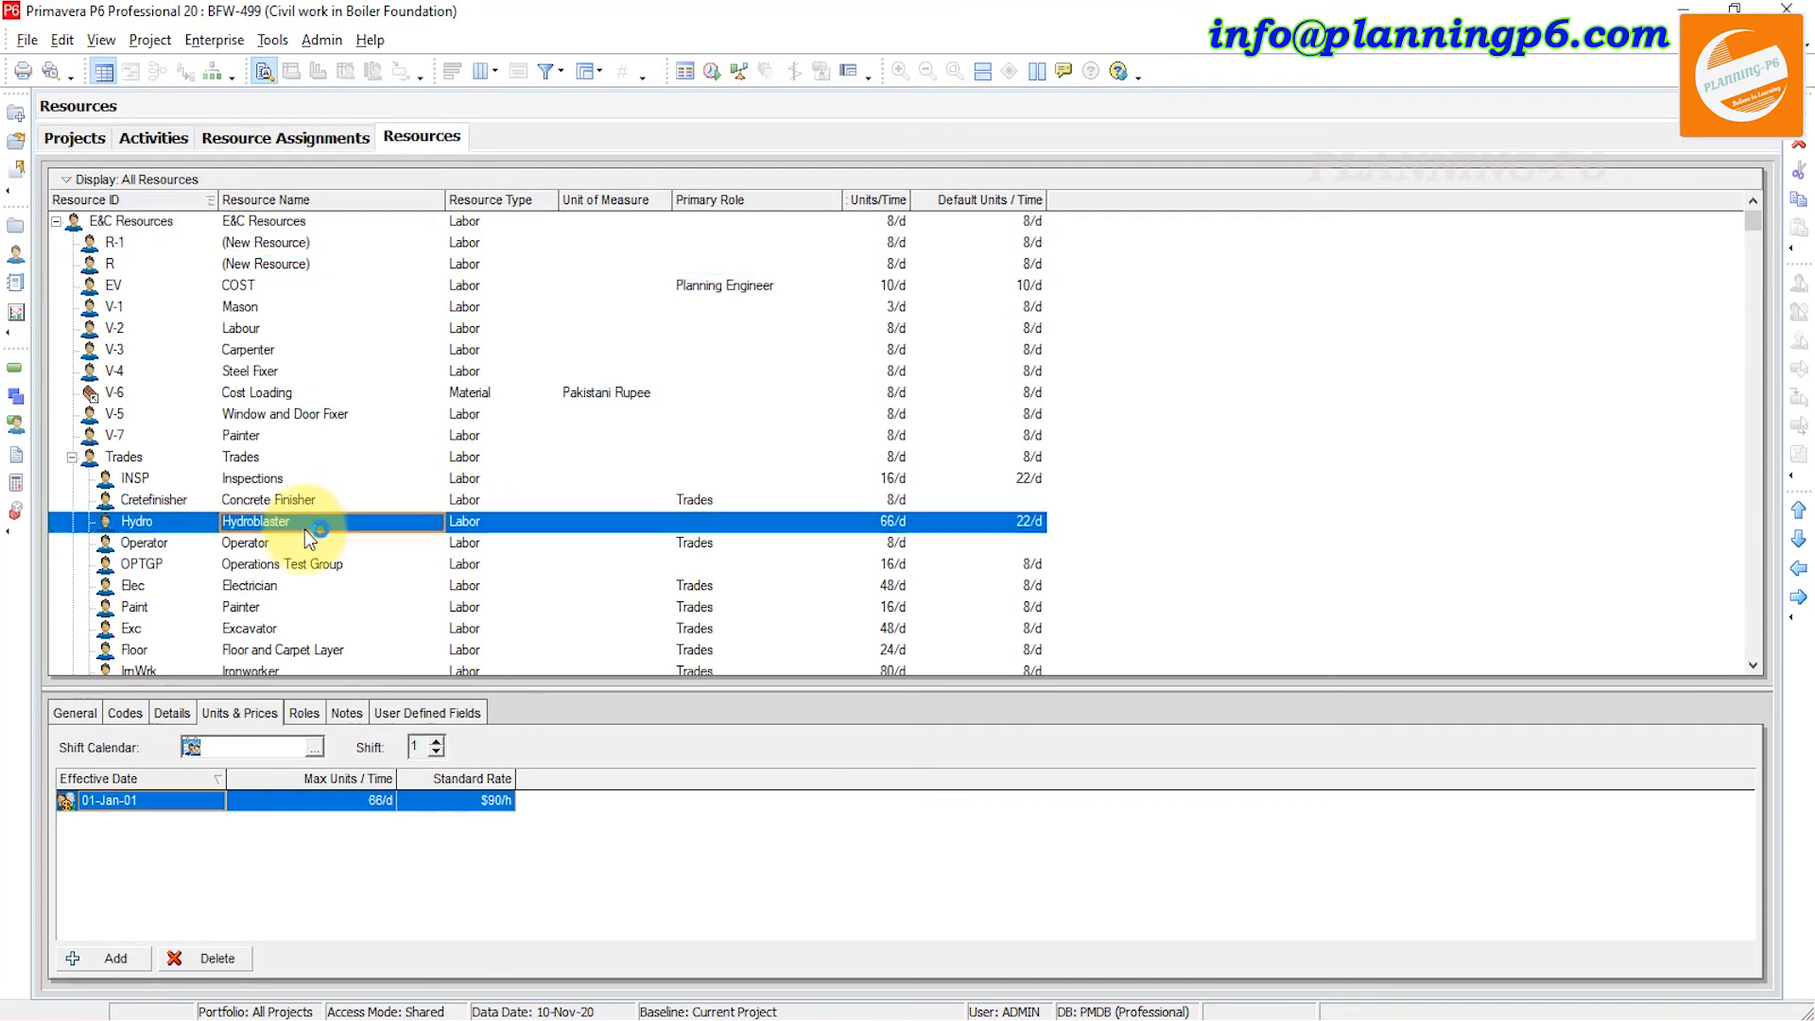
Step: Assign 3- Shift as the shift calendar of the Hydroblaster resource and set its shift number to 3
left_click(316, 749)
left_click(798, 519)
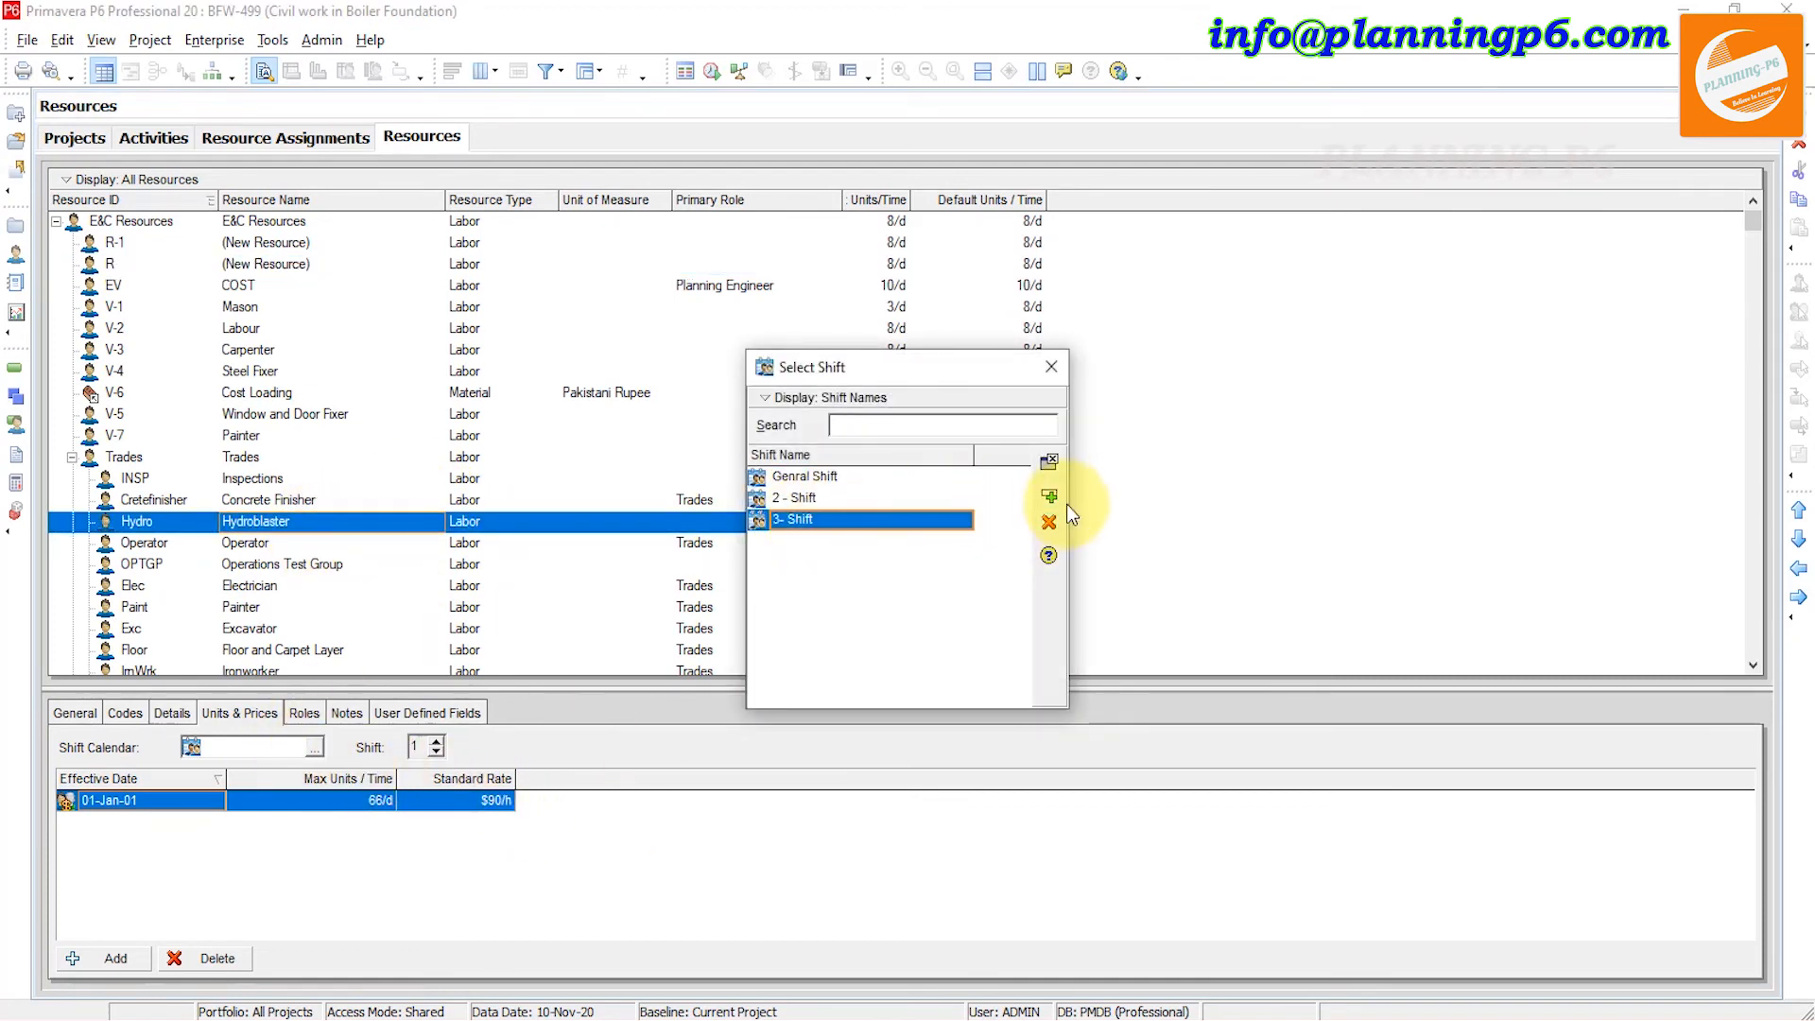
left_click(436, 742)
left_click(437, 742)
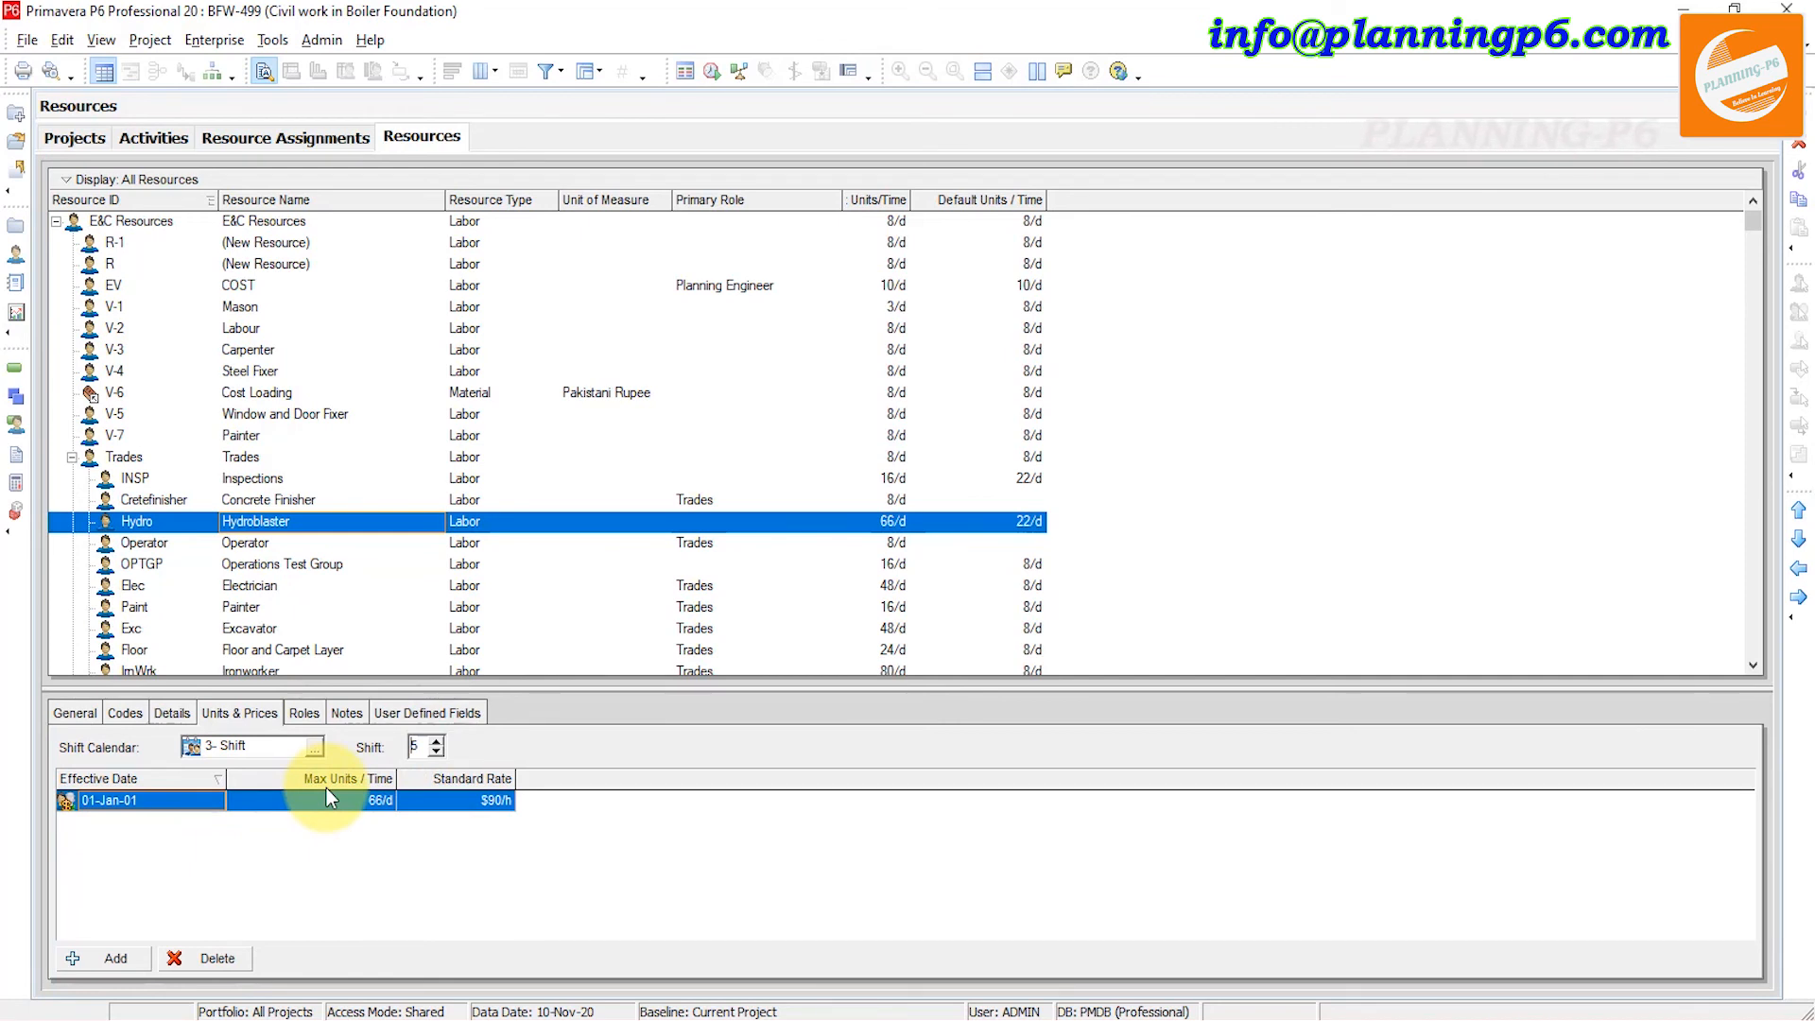
left_click(436, 752)
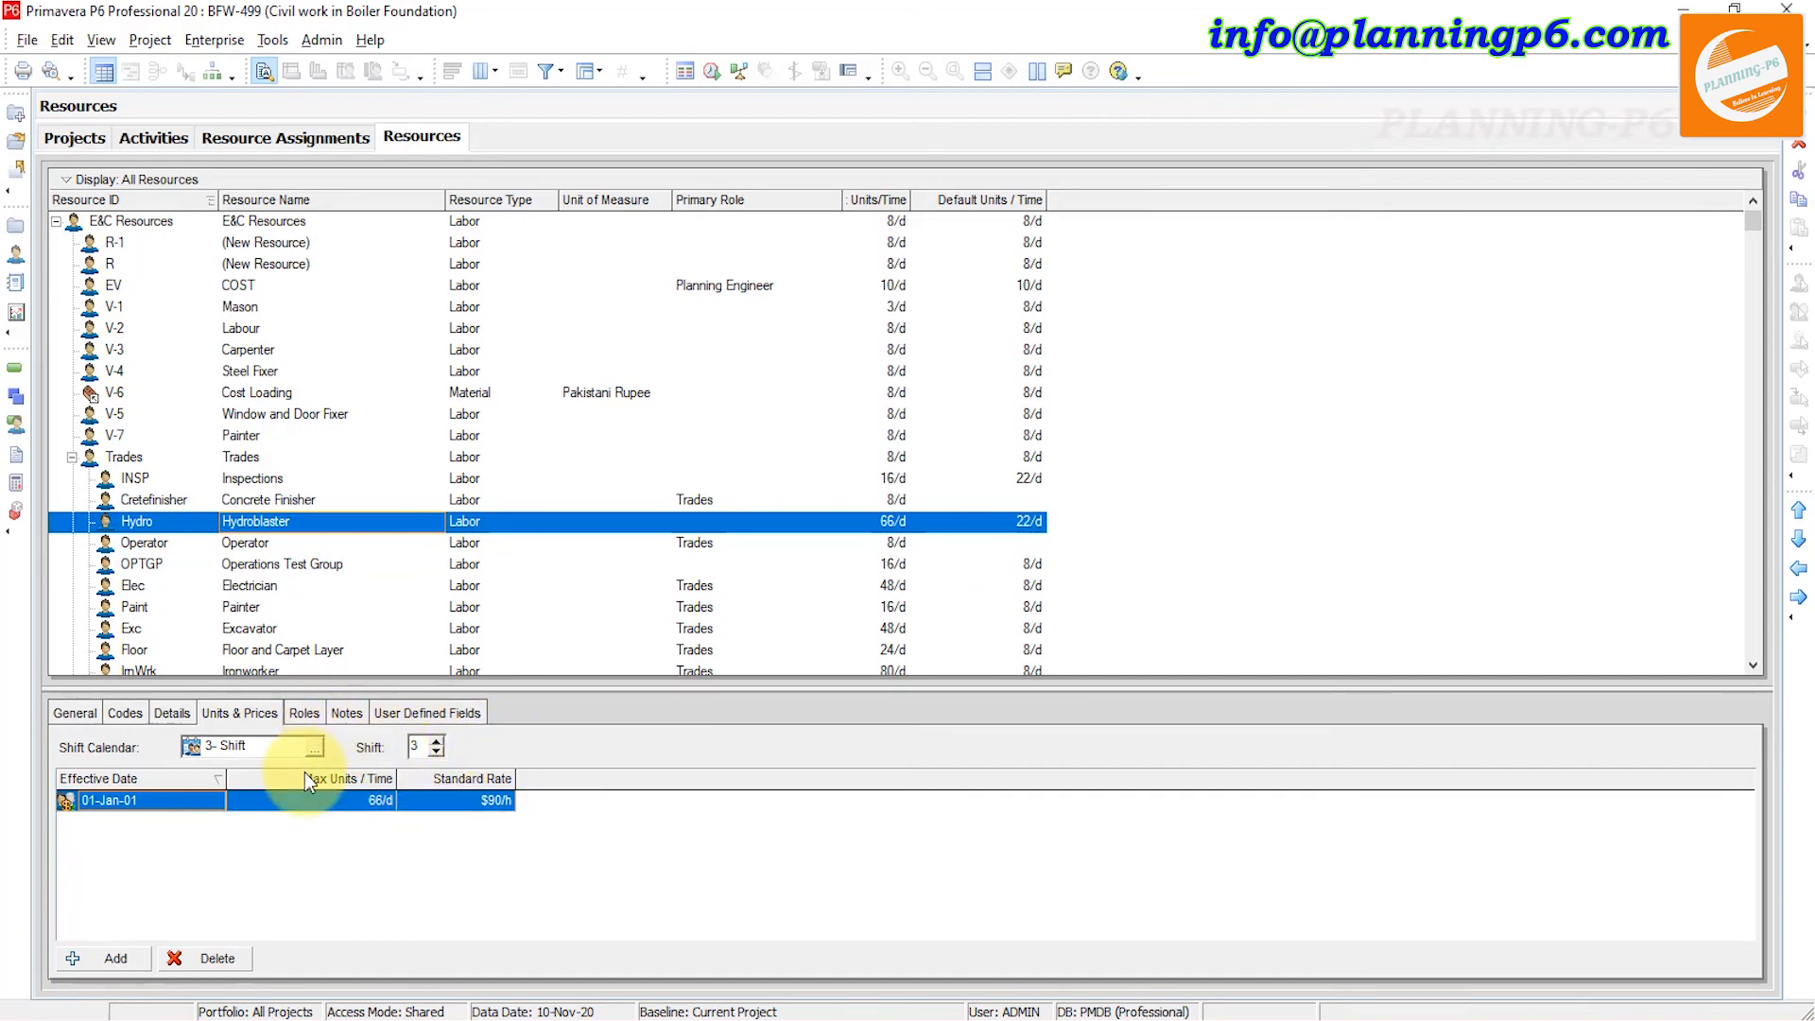
Step: Change the Hydroblaster resource's shift calendar to Genral Shift
left_click(315, 747)
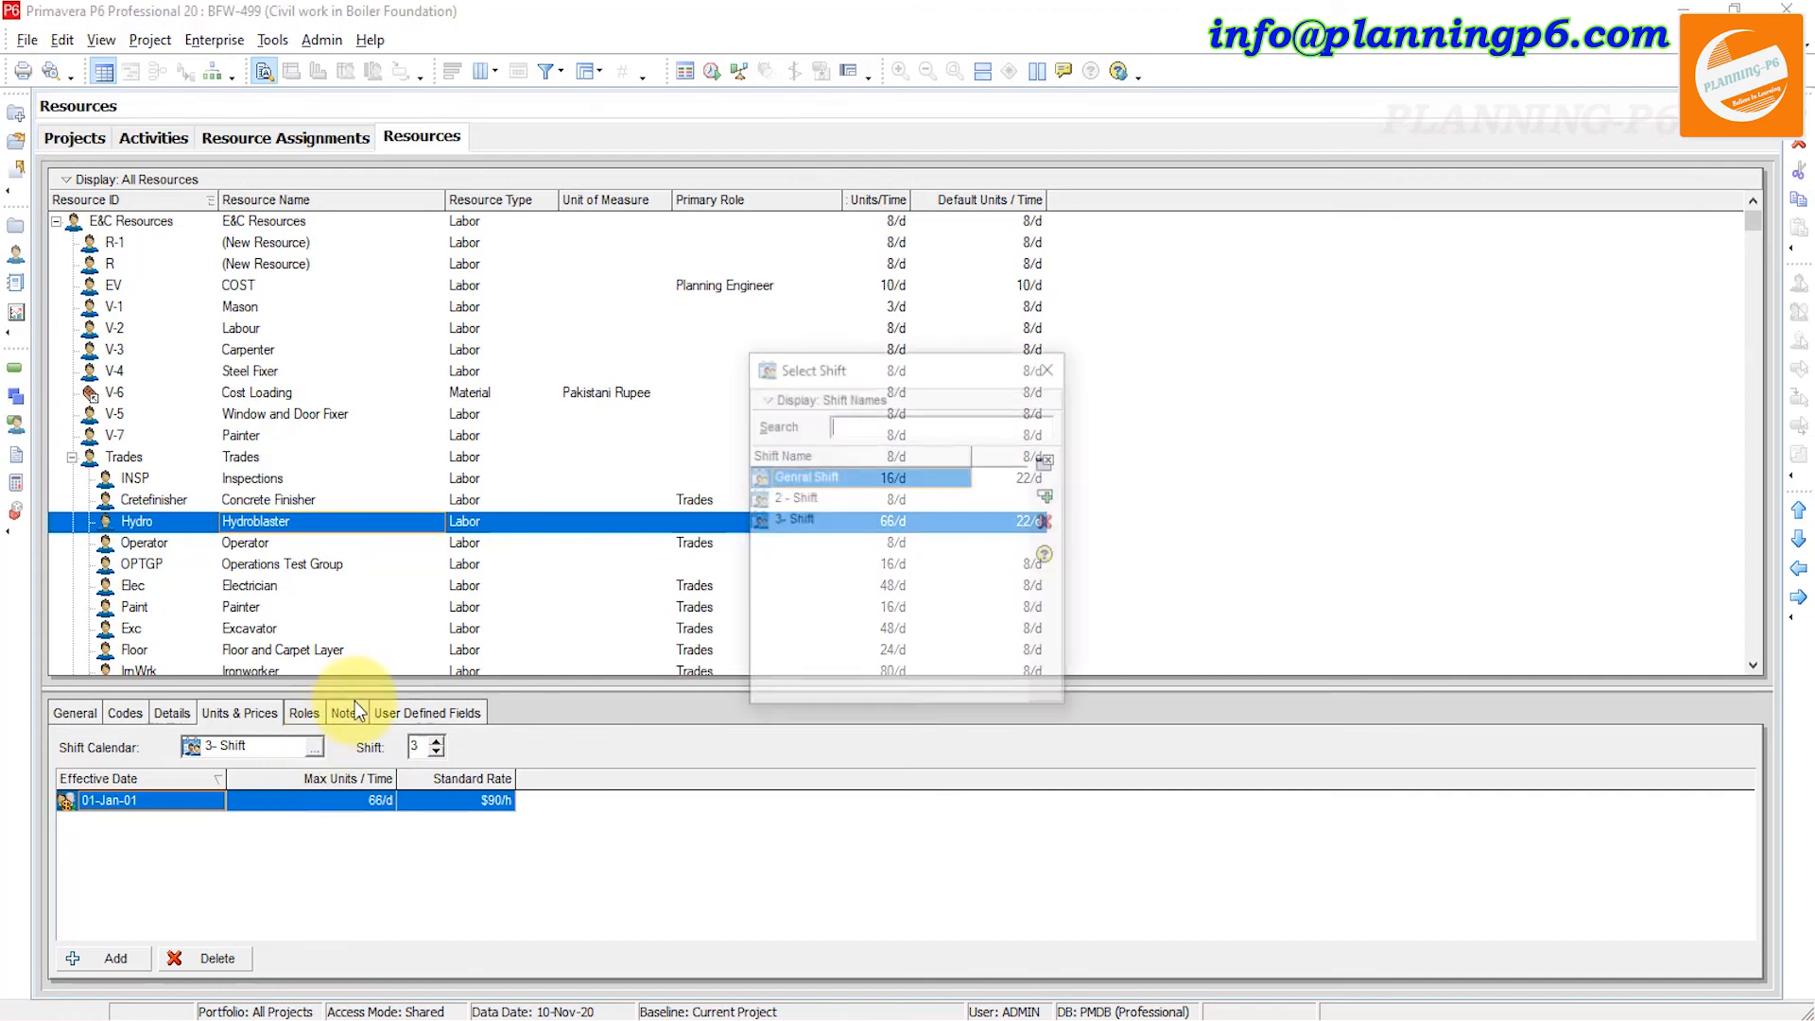
left_click(1049, 497)
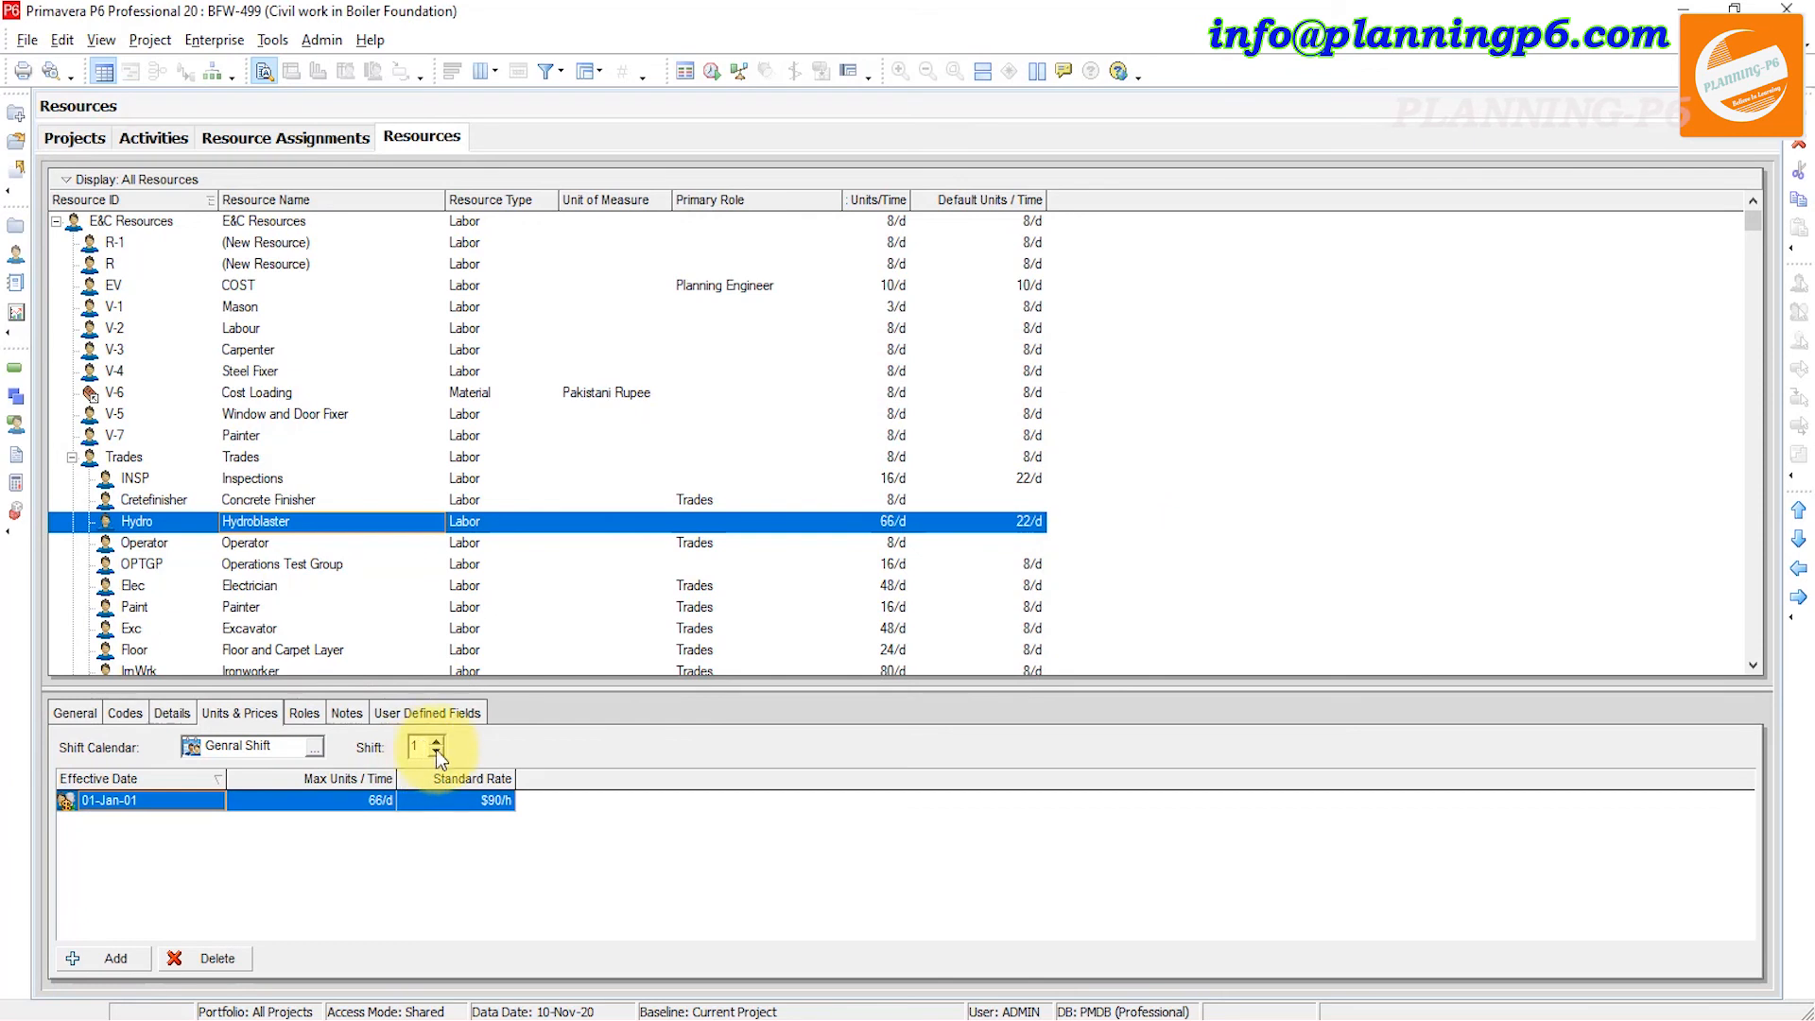